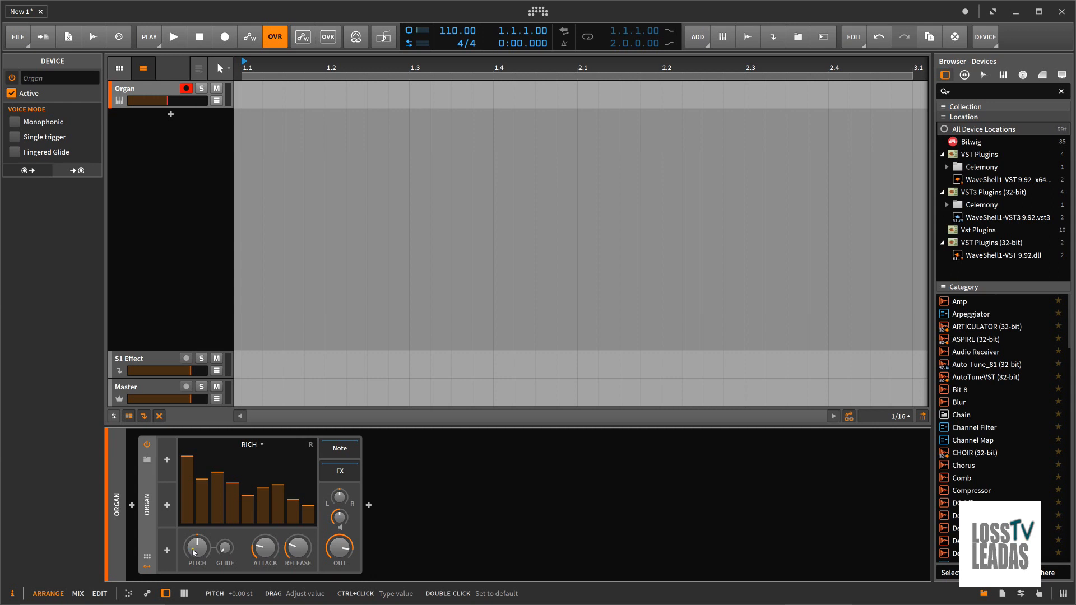
Map the Organ device's Pitch, Attack, Release and Output knobs to hardware controller knobs
right_click(193, 552)
left_click(237, 513)
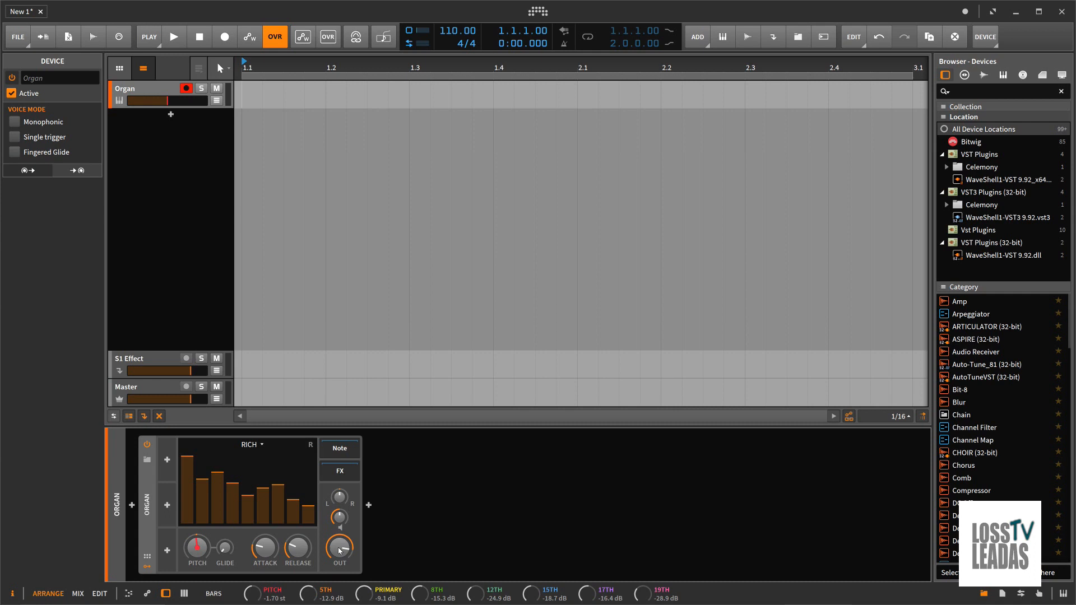
right_click(270, 548)
left_click(304, 516)
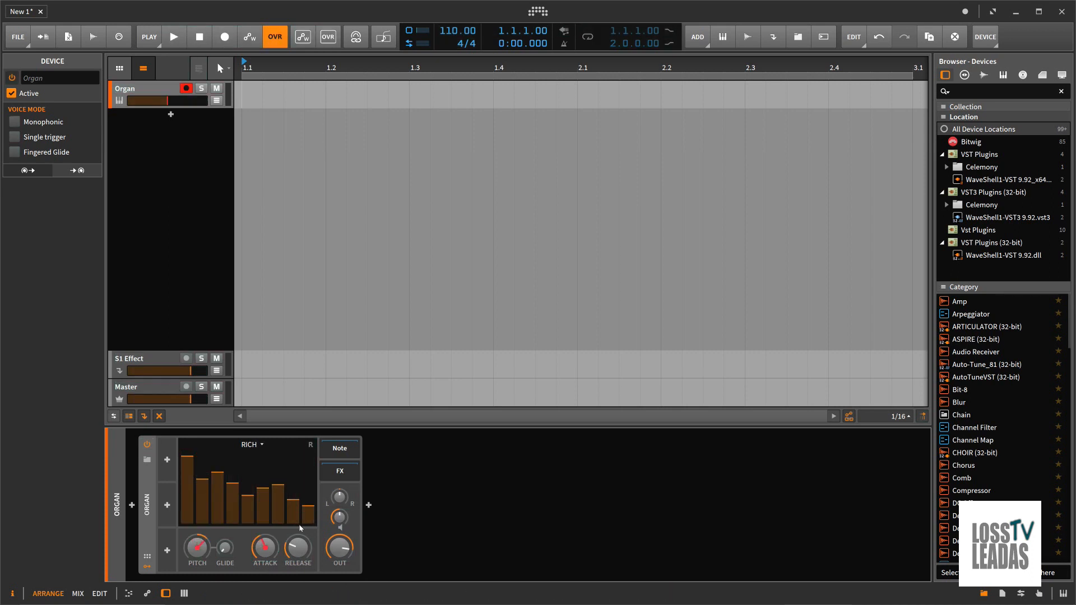
right_click(297, 547)
left_click(337, 515)
right_click(337, 545)
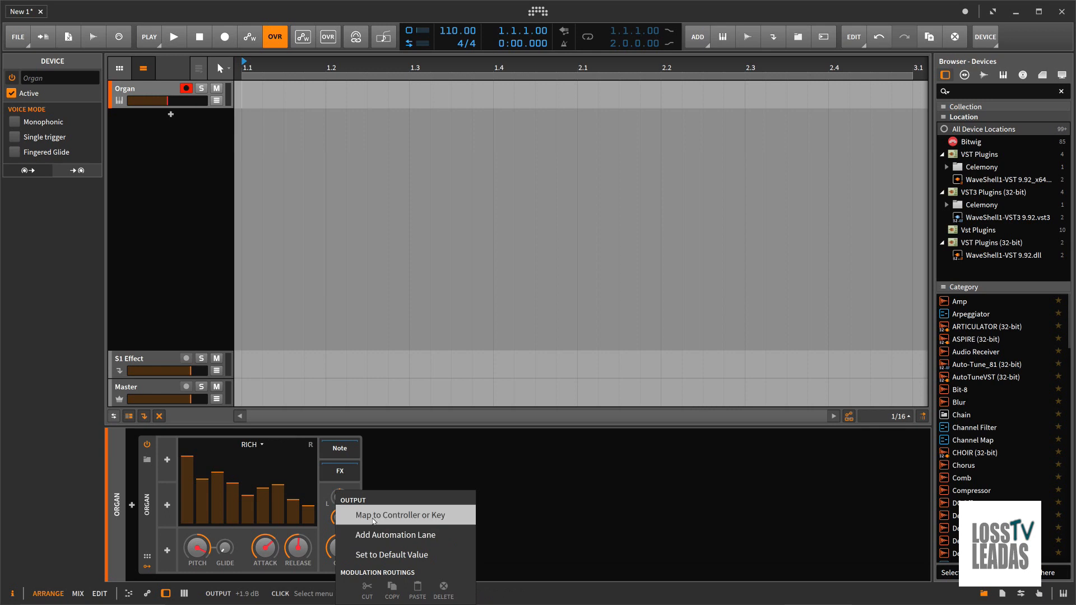
left_click(371, 516)
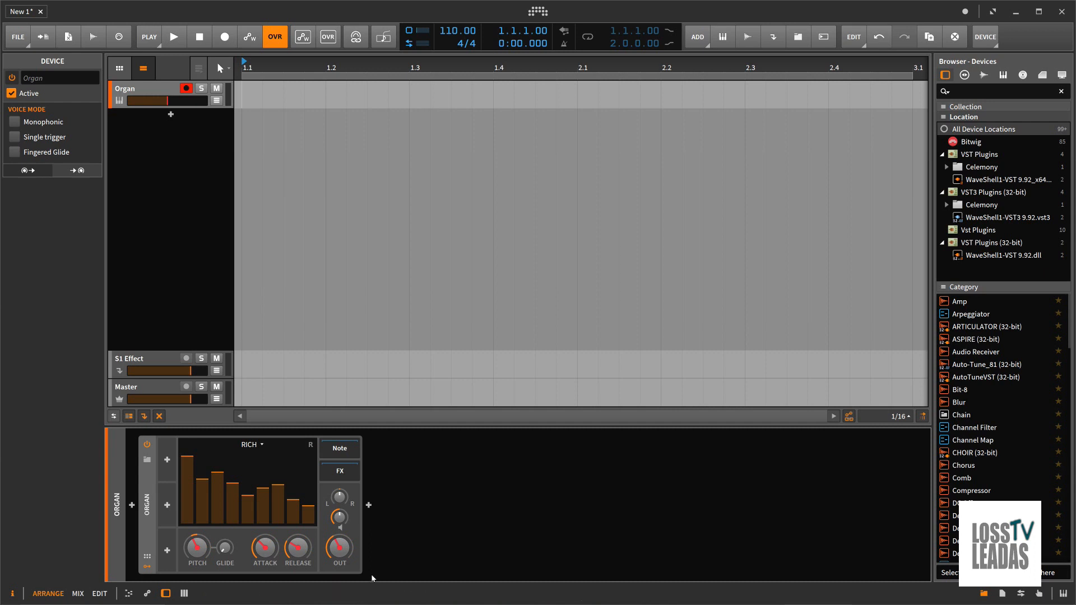
Switch to Studio One and create an empty song with the Desktop as its storage folder
left_click(1017, 16)
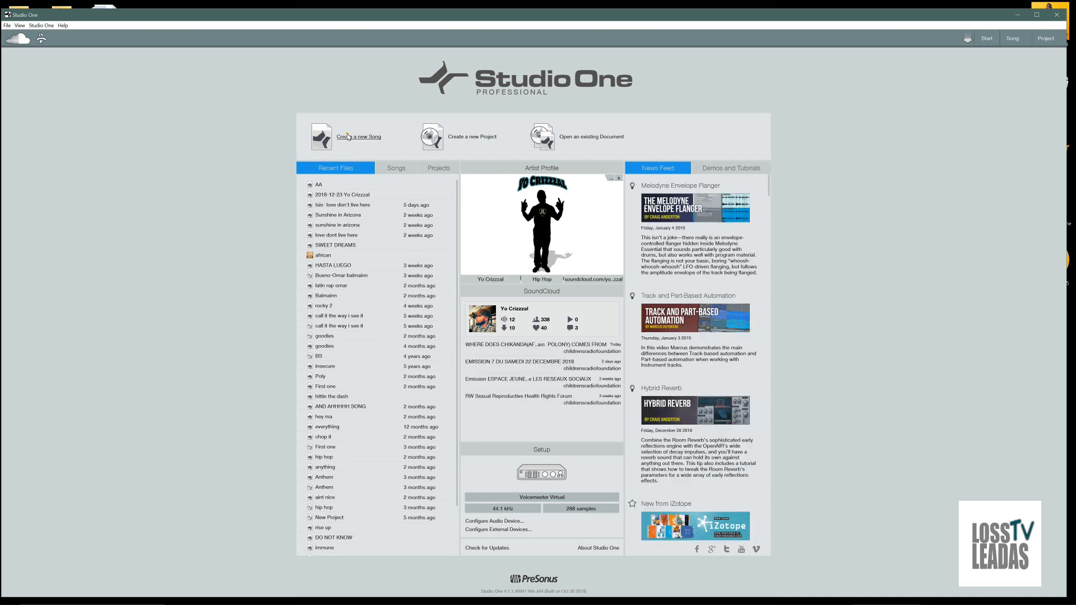
left_click(349, 137)
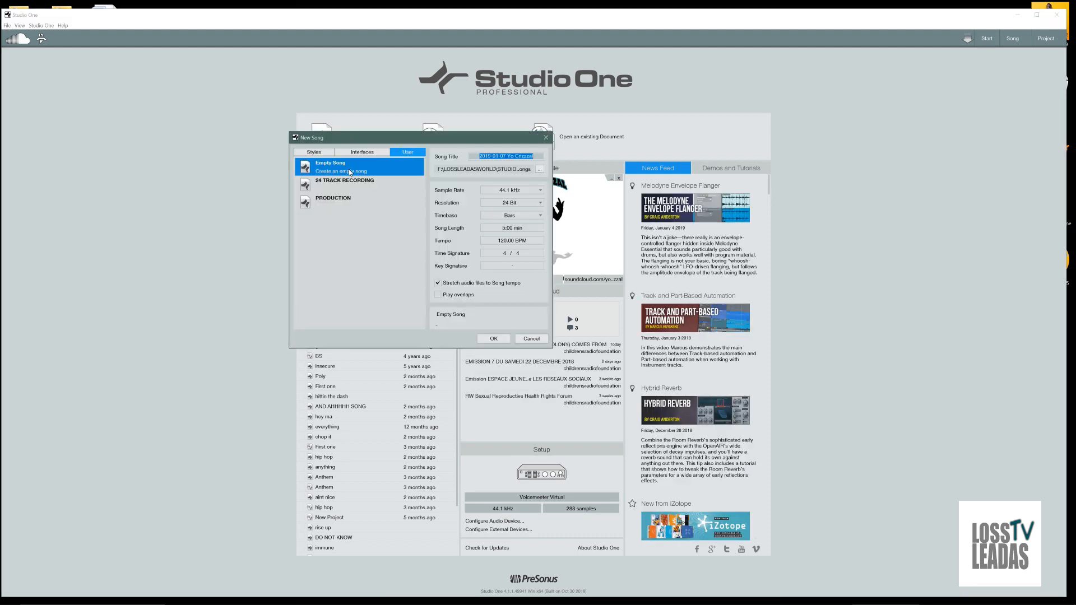
left_click(537, 171)
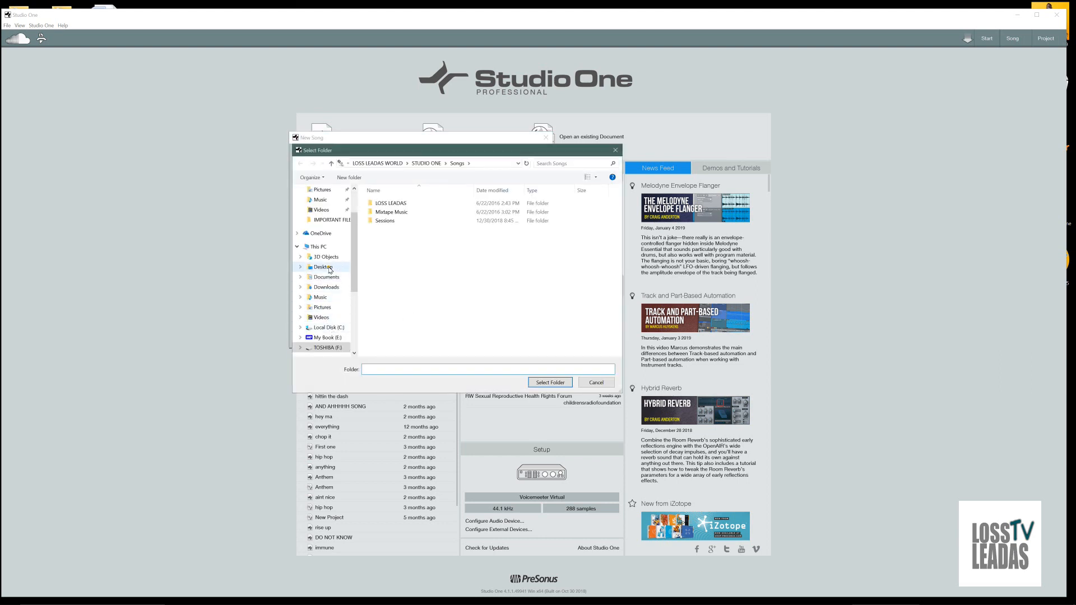
left_click(324, 268)
left_click(542, 382)
left_click(493, 339)
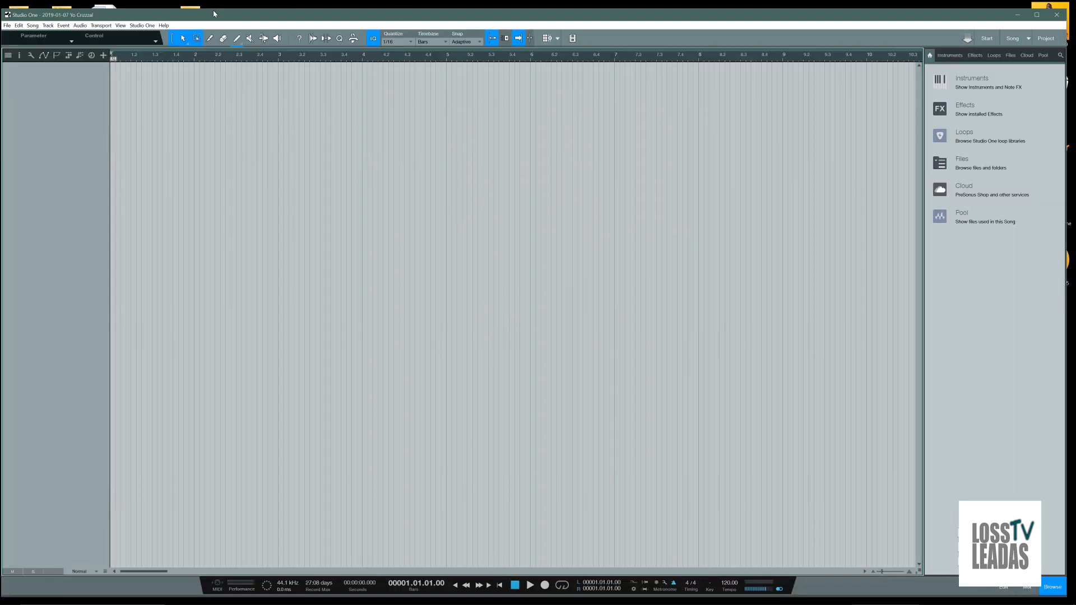
Check the Audio Setup page in the program's options and close it without changes
left_click(143, 25)
left_click(152, 120)
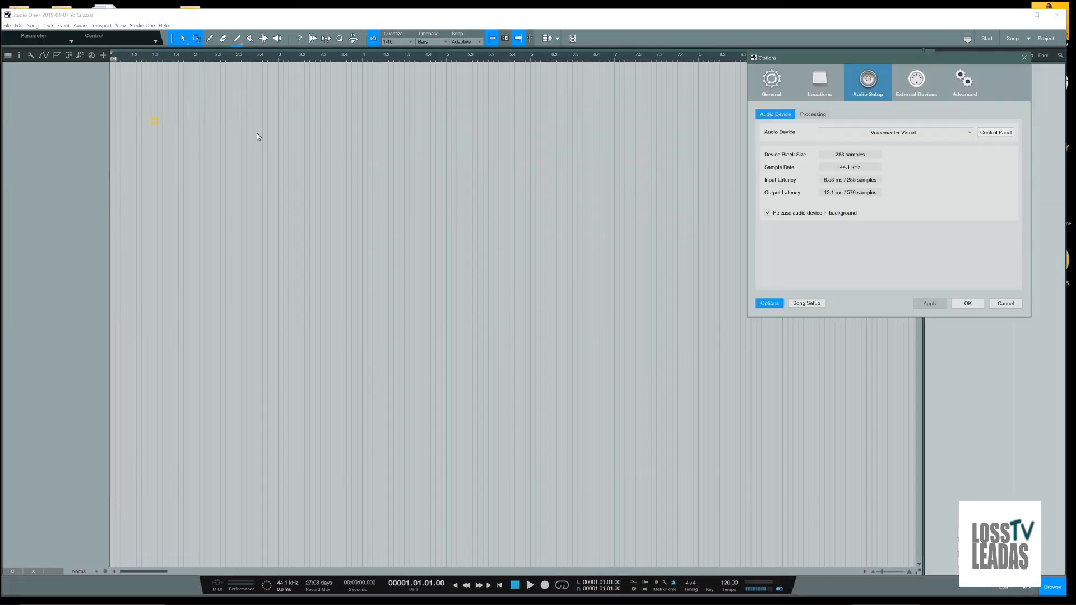
left_click(1024, 58)
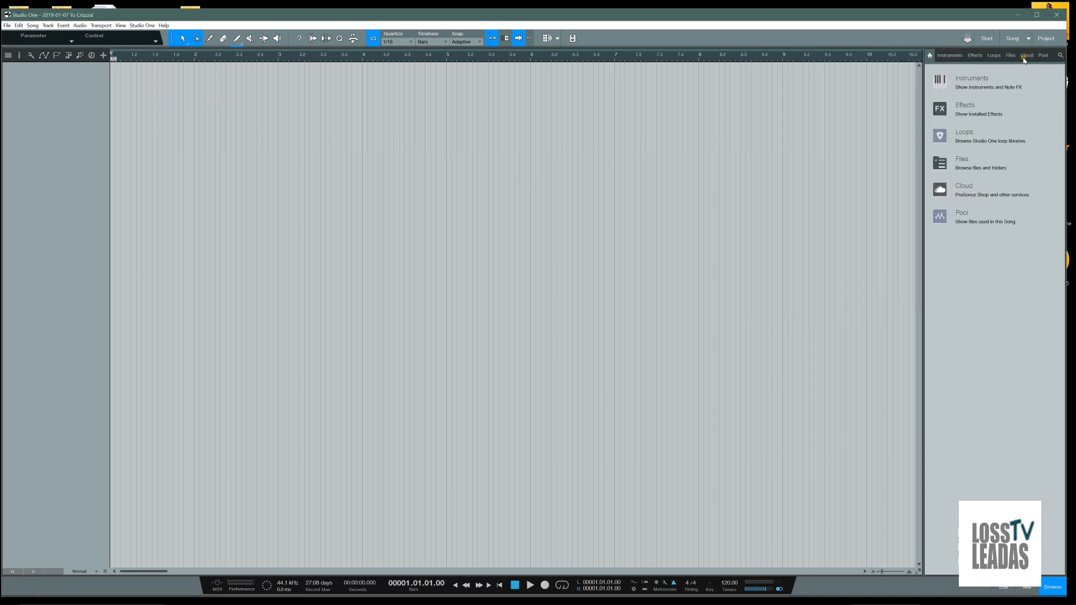
Add the Presence preset Boston Brass as a new instrument track and reposition its instrument window
left_click(948, 56)
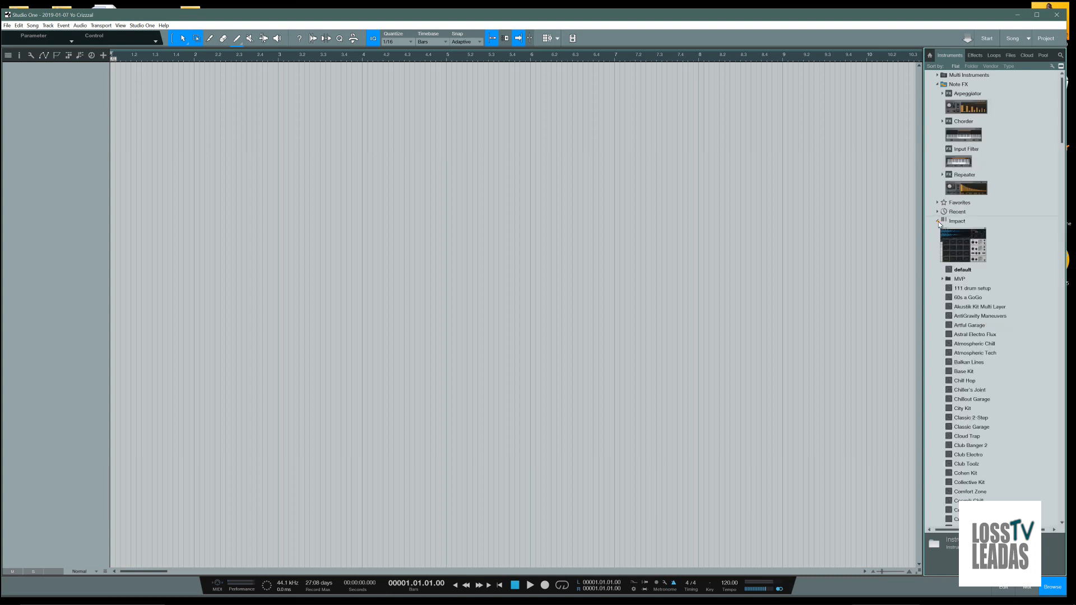
left_click(938, 221)
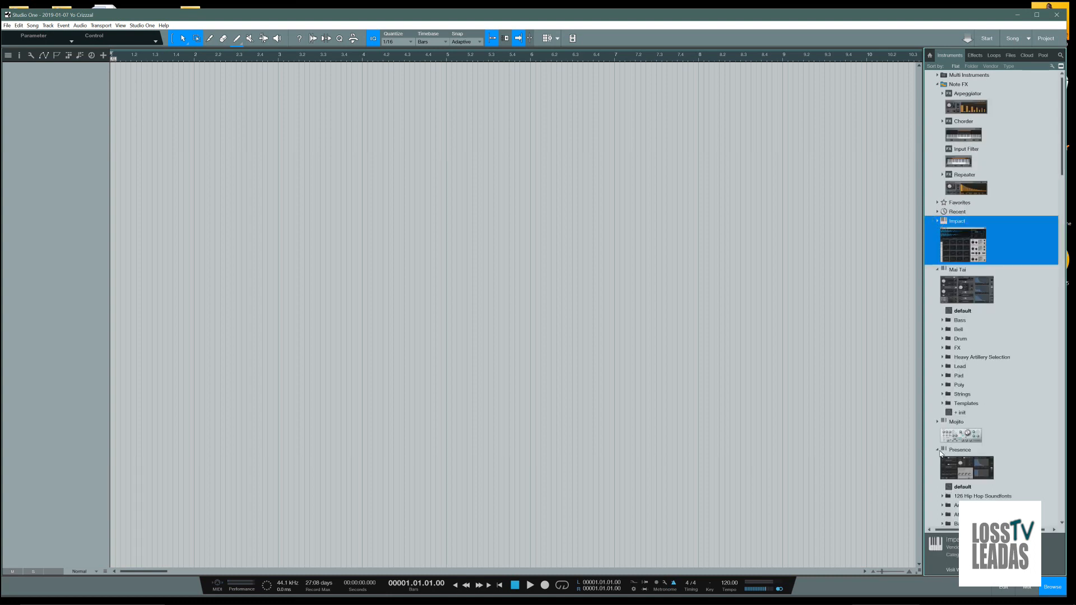
scroll(959, 438, "down", 5)
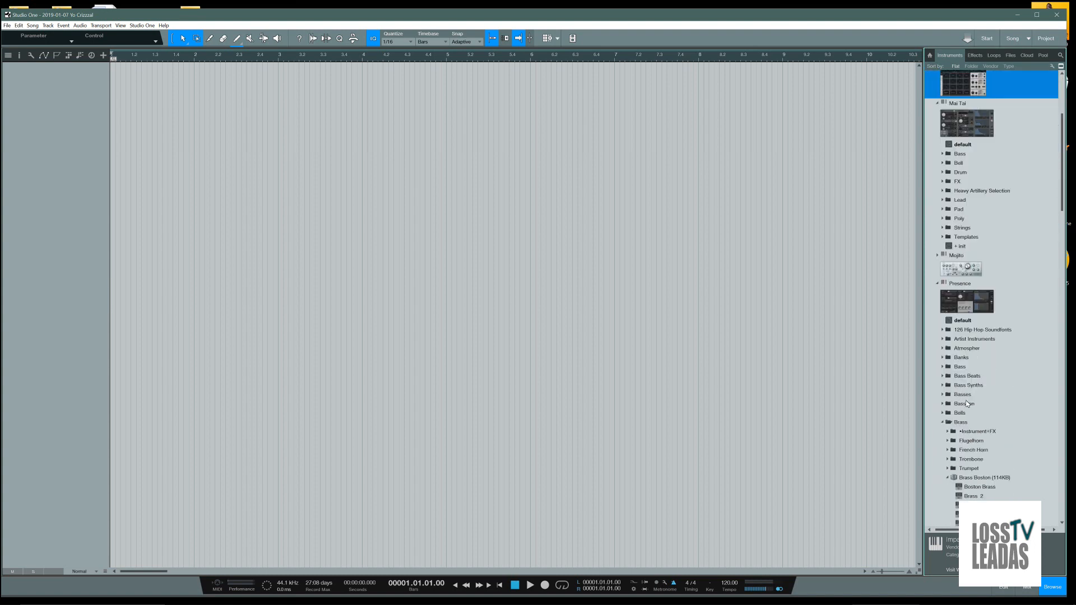
left_click(987, 488)
left_click_drag(987, 488, 77, 109)
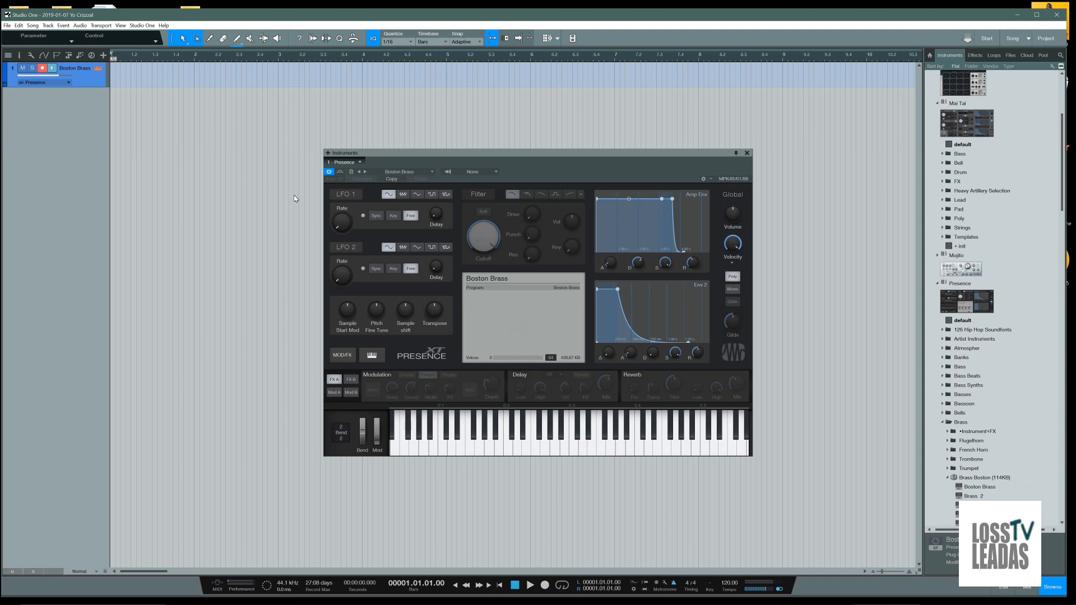
left_click_drag(431, 155, 351, 132)
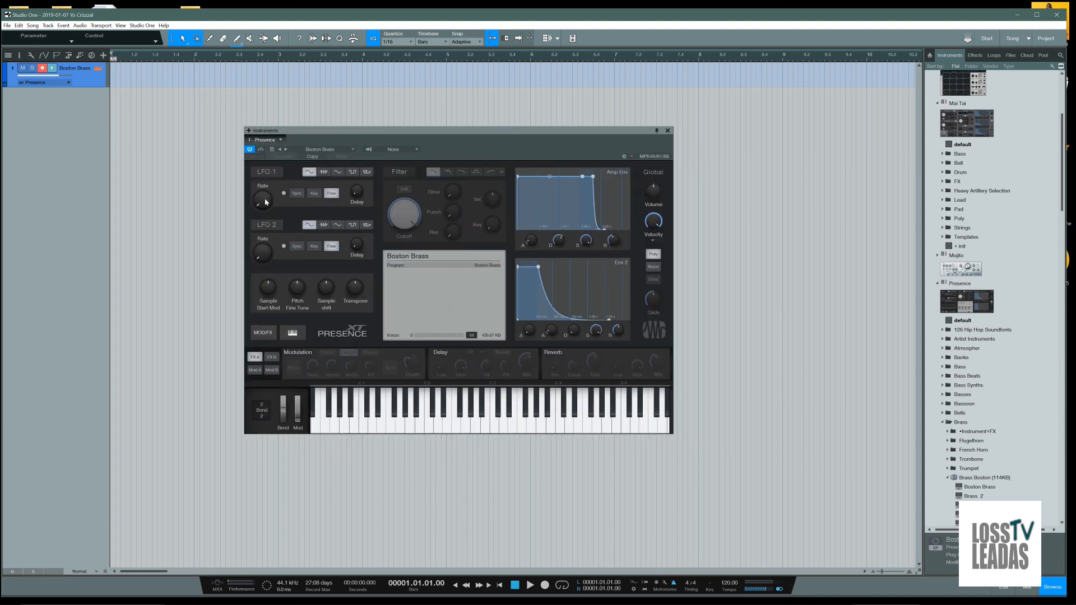
Try to find a hardware controller assignment for Presence's LFO 1 and LFO 2 Rate knobs, checking the automation modes too
mouse_move(266, 202)
right_click(263, 204)
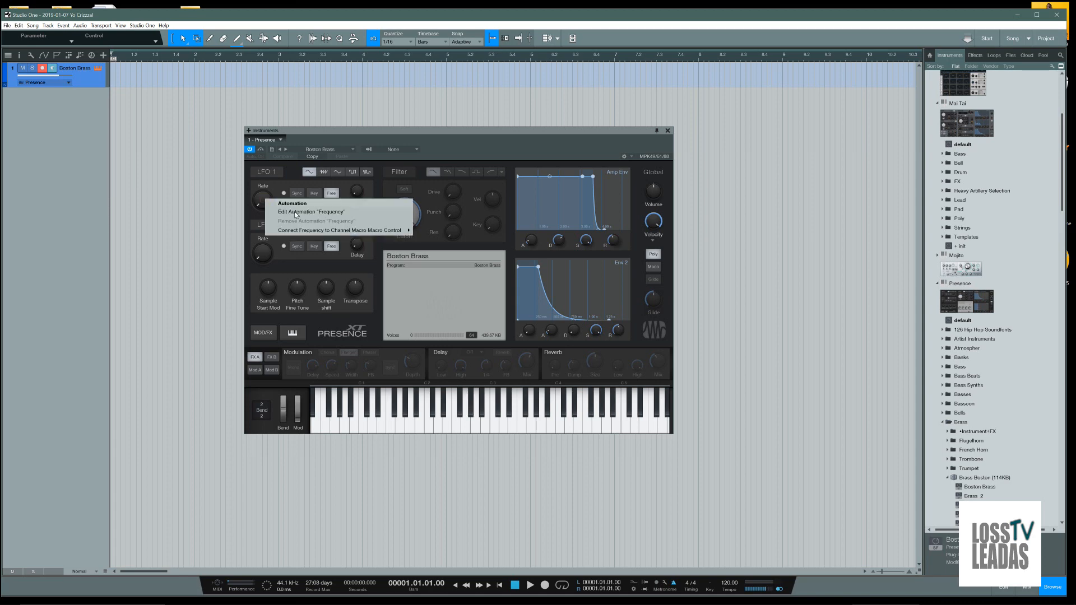
left_click(264, 204)
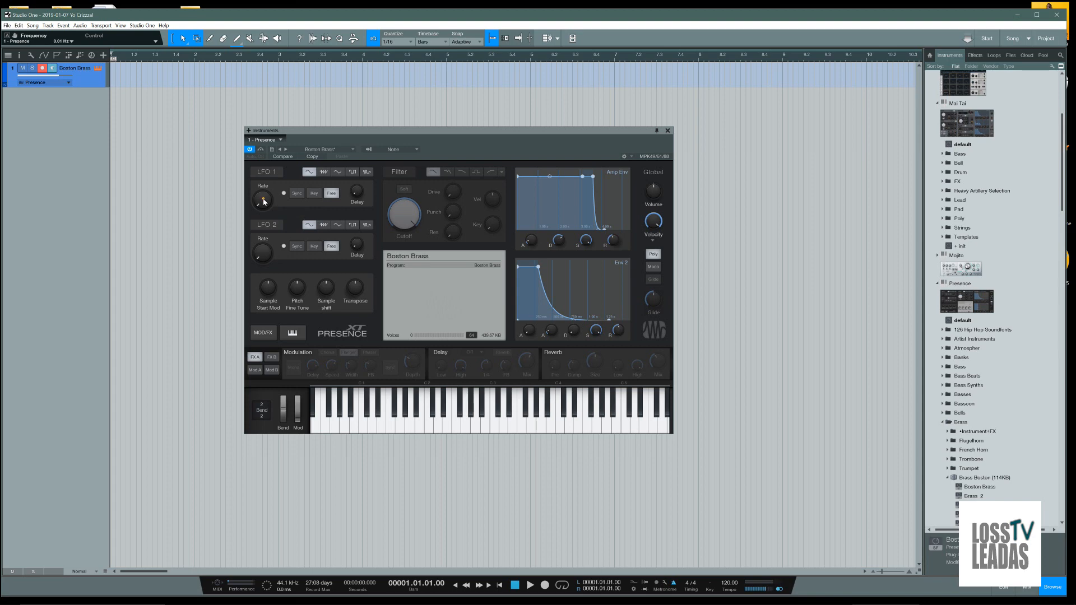
right_click(263, 200)
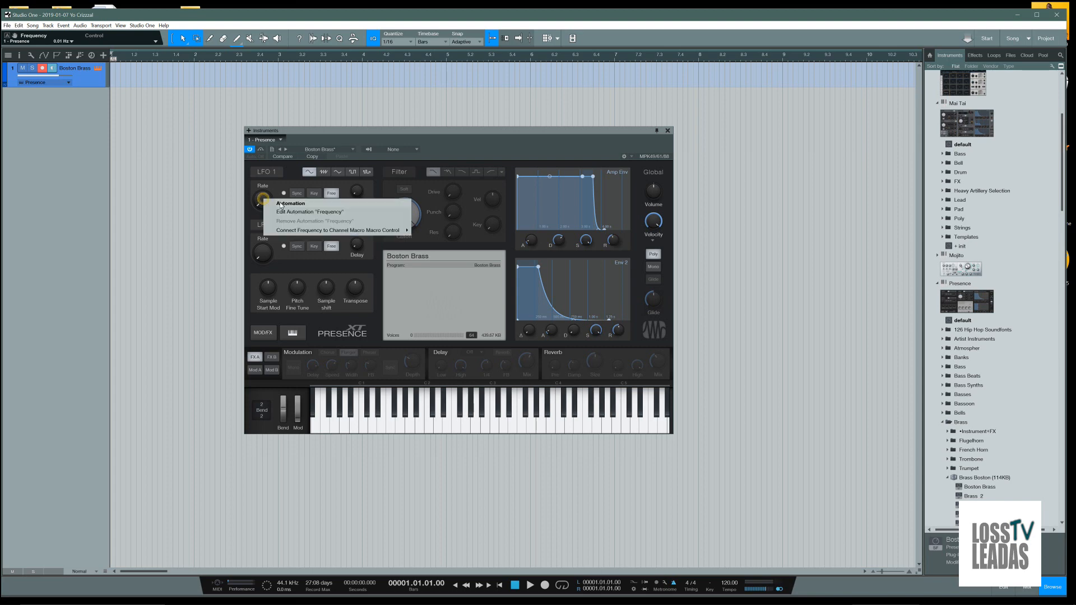
left_click(223, 205)
left_click(261, 158)
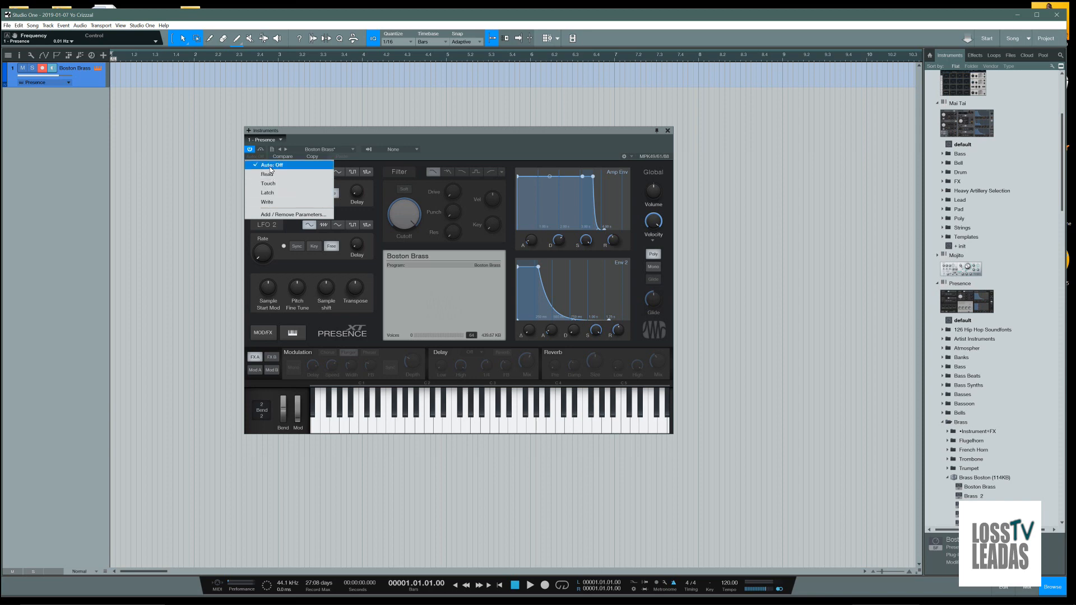
left_click(350, 135)
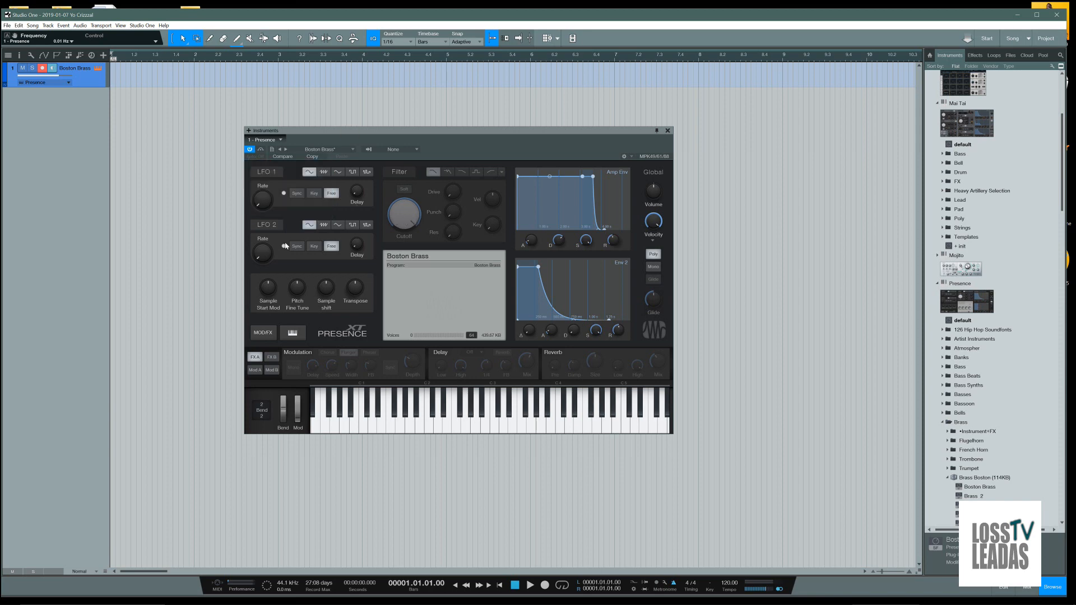
right_click(265, 252)
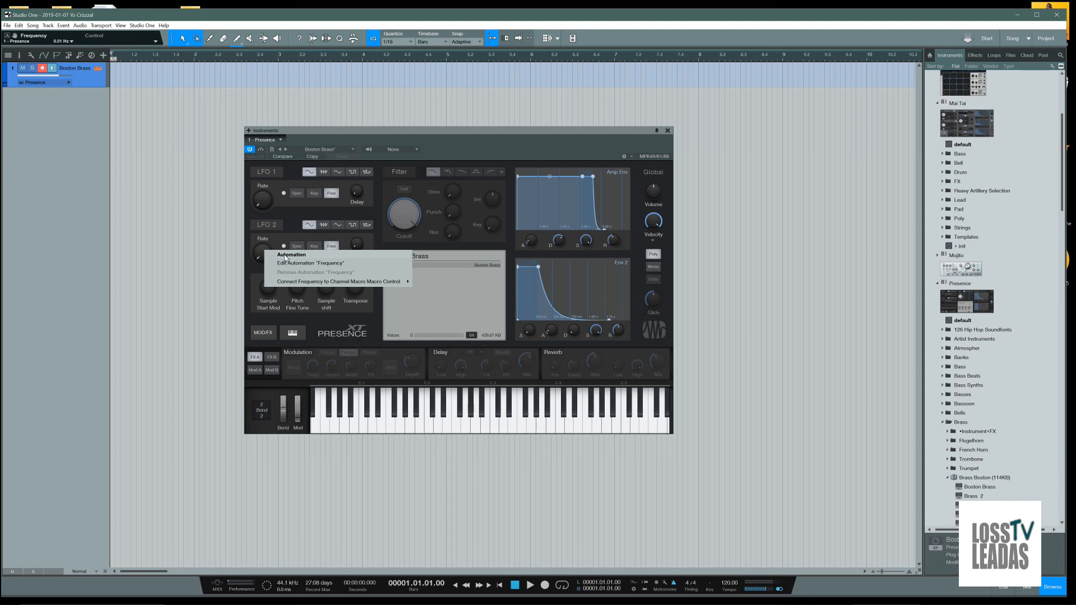
left_click(226, 259)
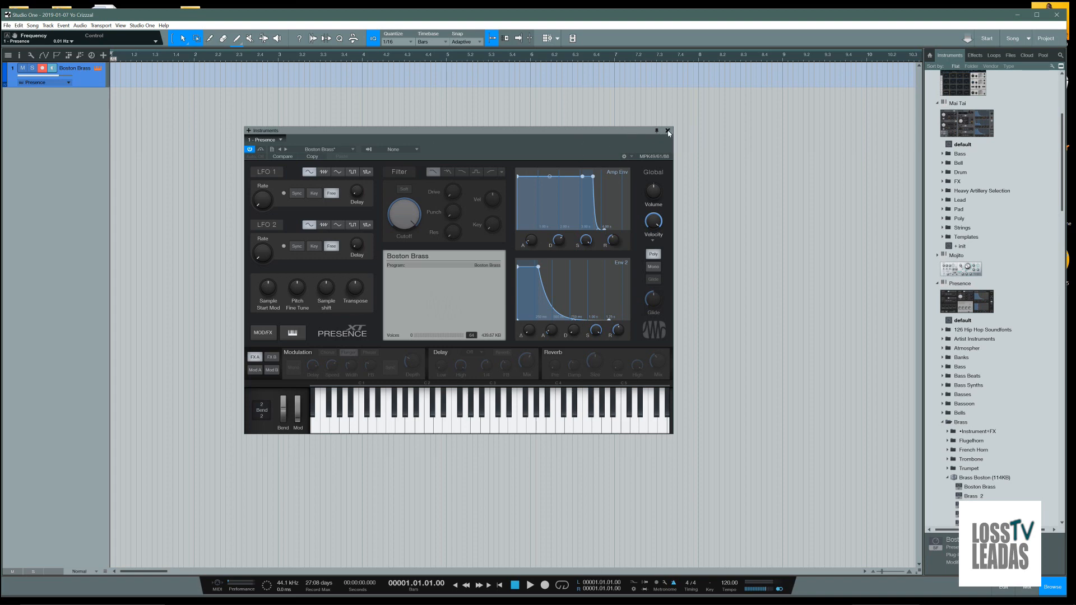
Close the current song and exit the application
left_click(1056, 16)
left_click(569, 308)
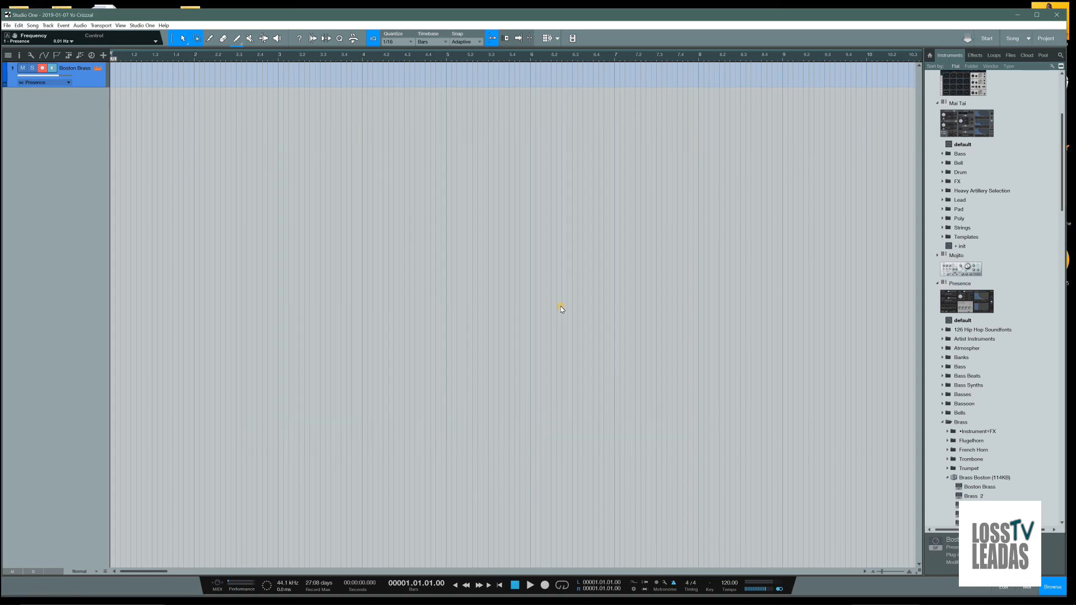
mouse_move(690, 602)
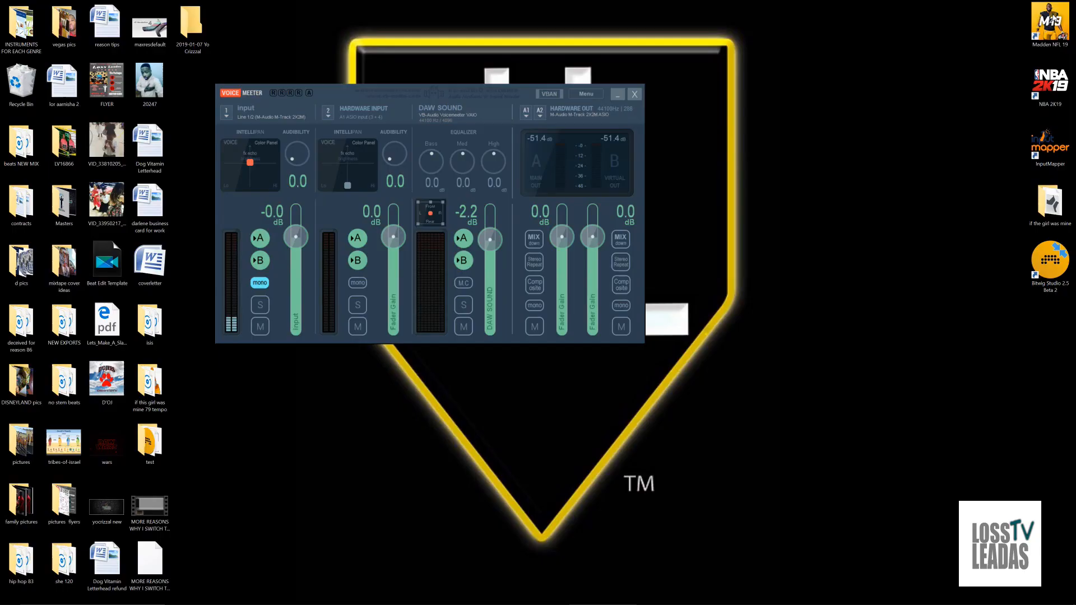
left_click(1056, 15)
Switch back to Bitwig Studio and close the program
left_click(793, 597)
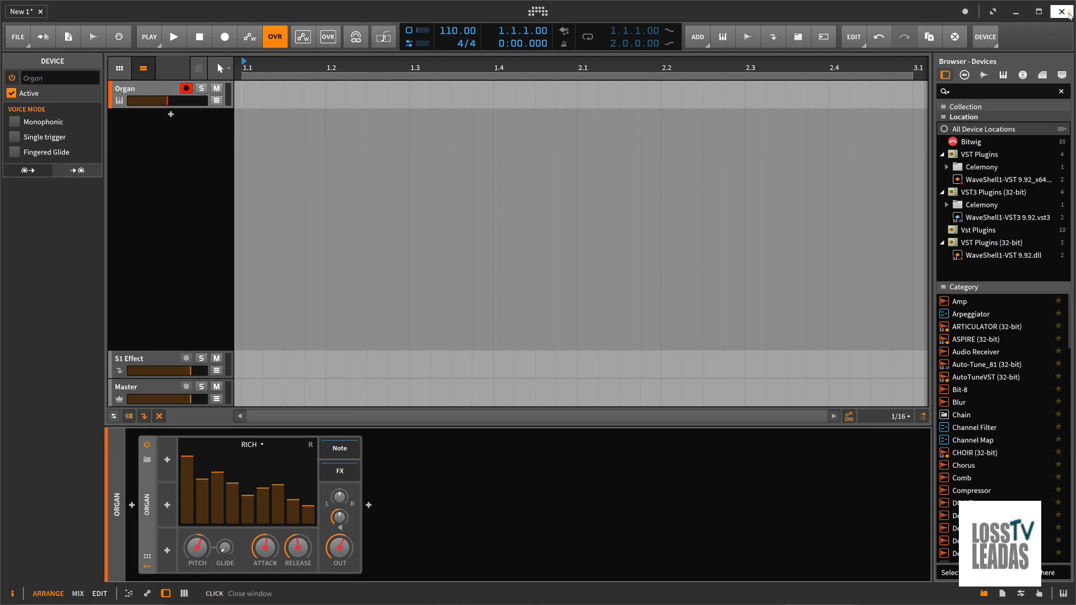
left_click(1069, 14)
left_click(559, 352)
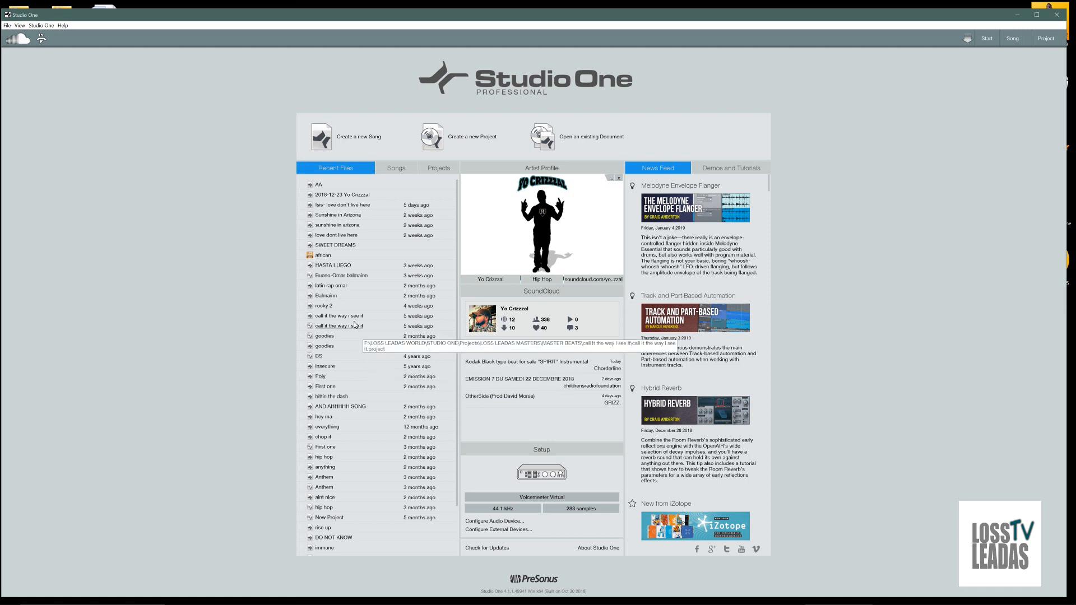
Create an empty song in Studio One with the Desktop as its storage folder
left_click(370, 140)
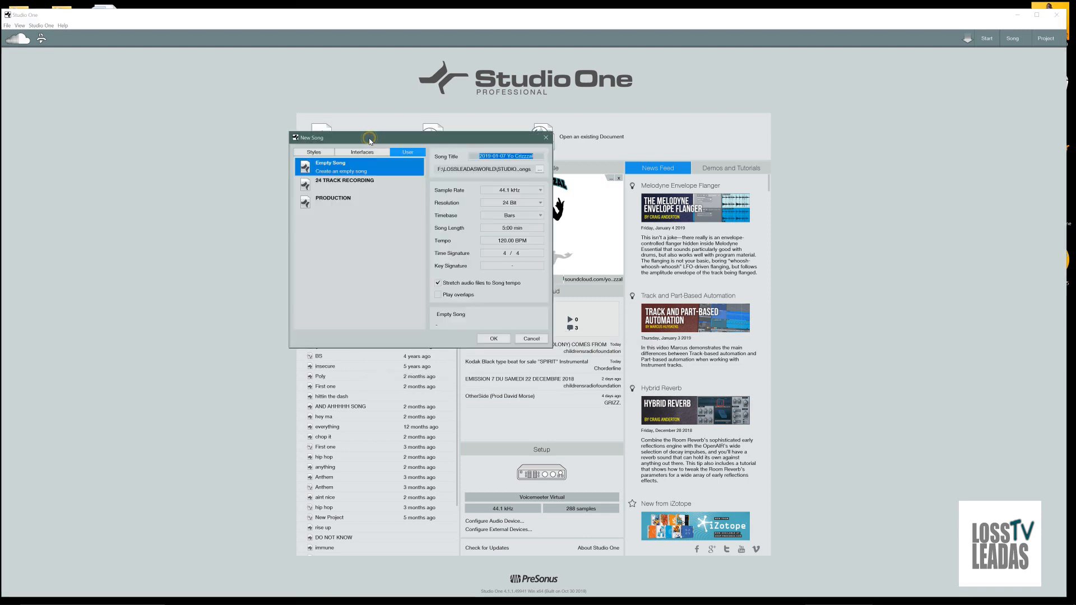
left_click(540, 170)
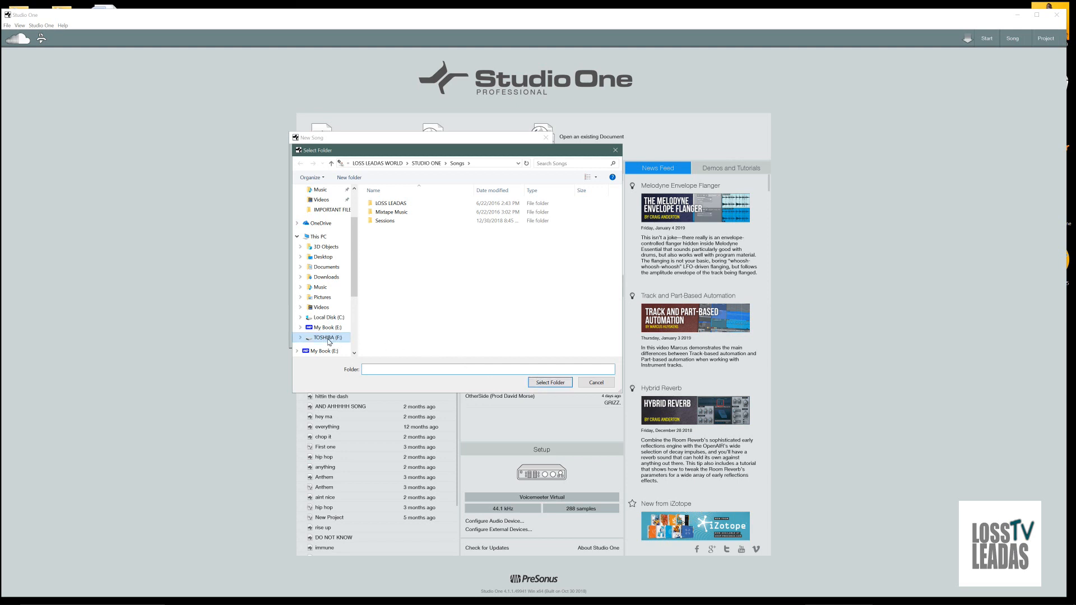
left_click(321, 256)
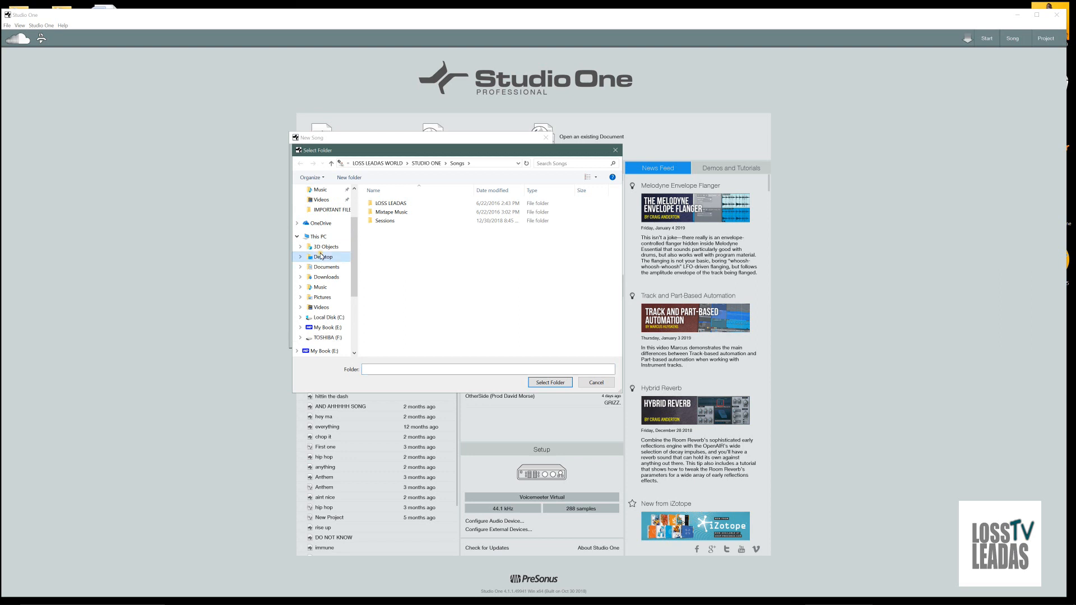
left_click(543, 384)
left_click(504, 338)
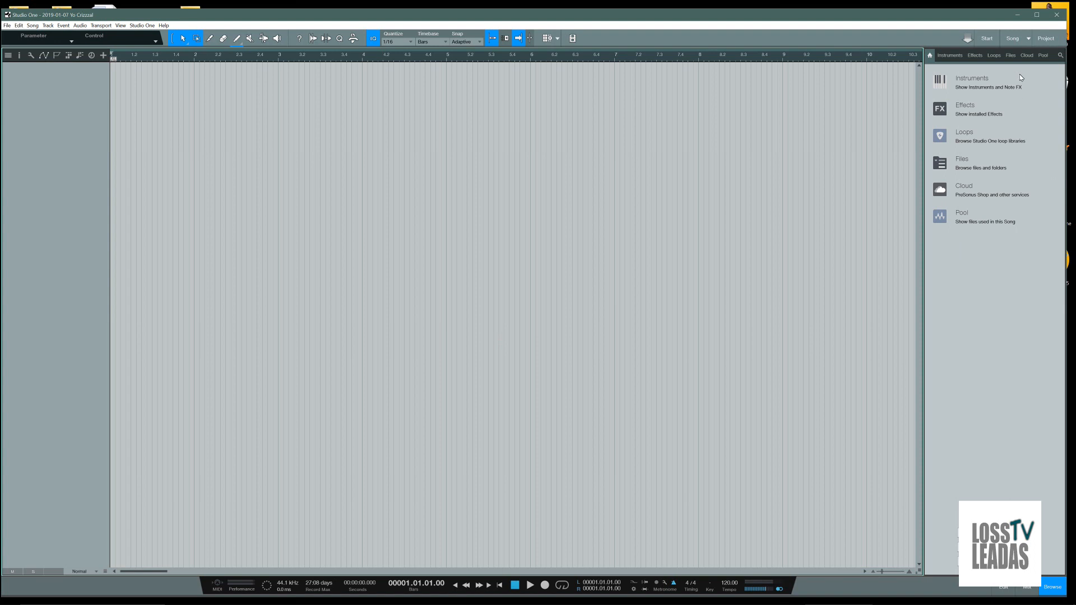
Add the Boston Brass preset from Presence's Brass presets as a new instrument track
left_click(953, 55)
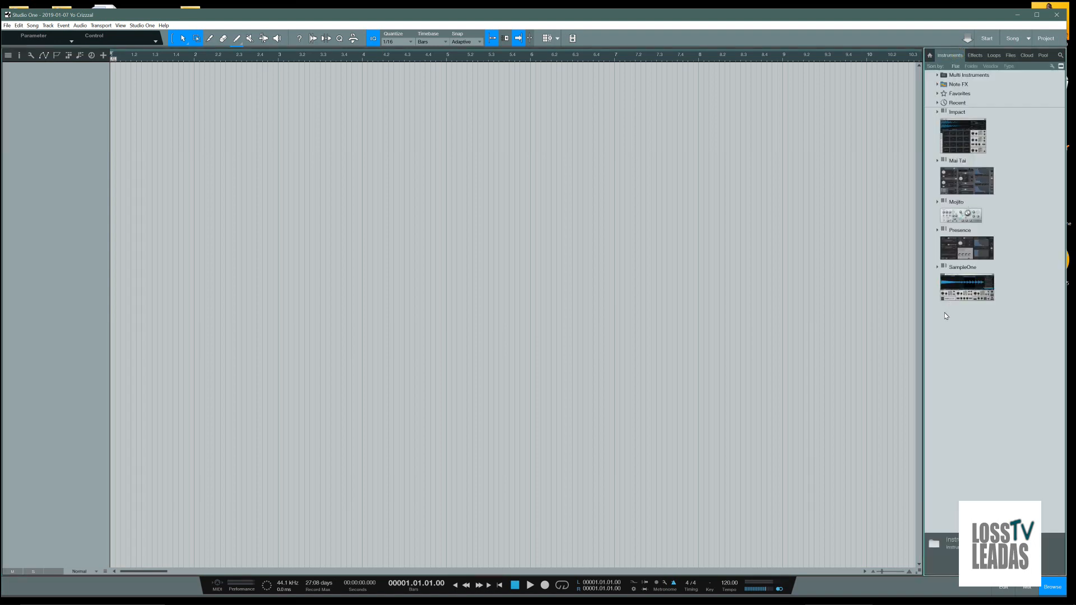
scroll(965, 396, "down", 3)
scroll(965, 399, "down", 6)
left_click(973, 404)
left_click_drag(973, 404, 51, 91)
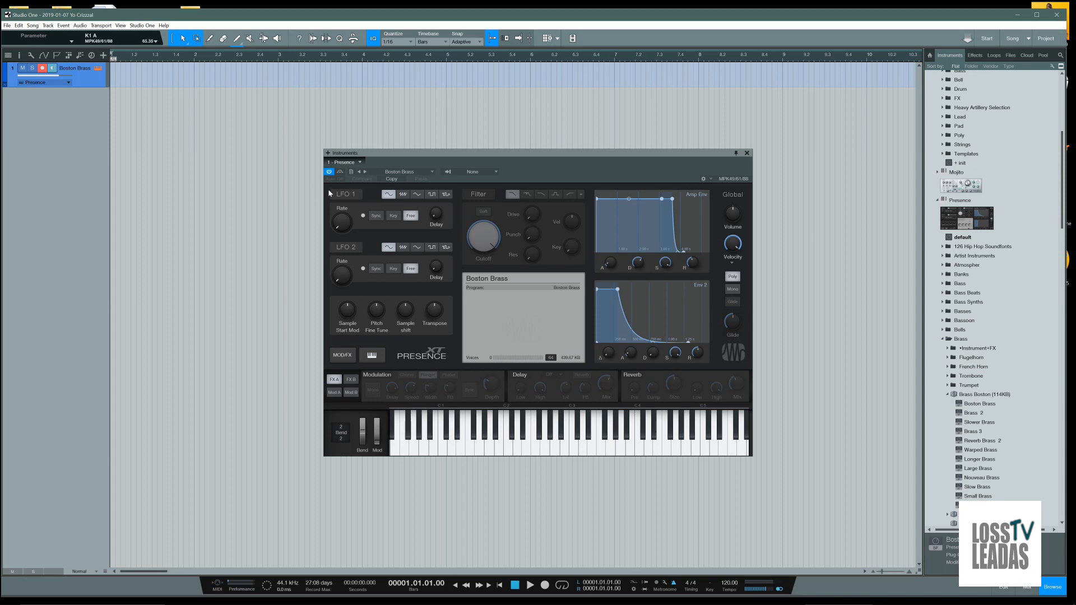
Assign the LFO 1 Rate knob's Frequency parameter to K1 A on the MPK49/61/88 controller
right_click(338, 221)
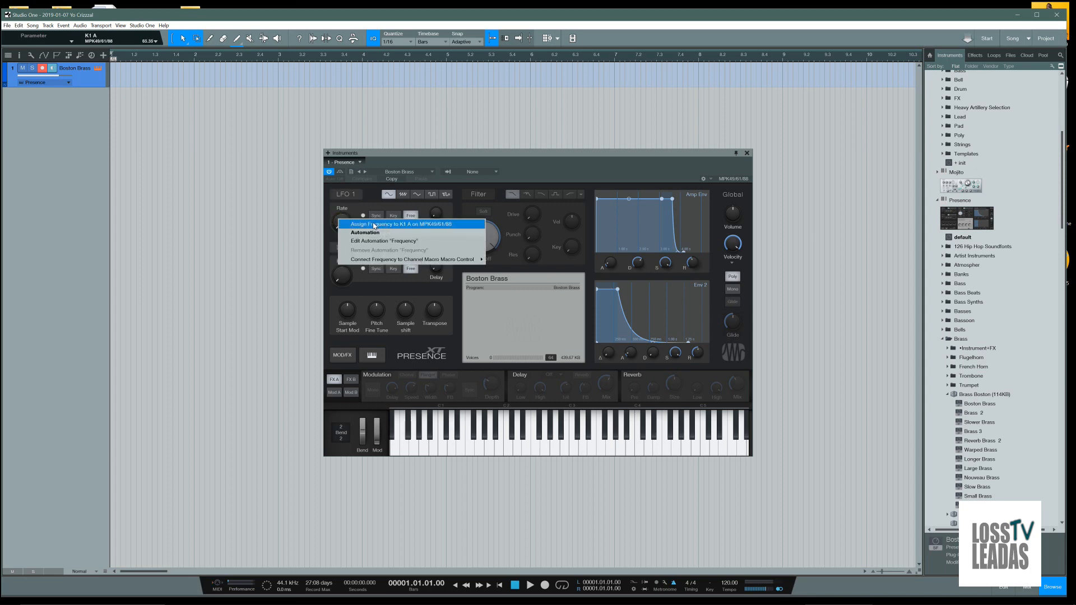
left_click(406, 224)
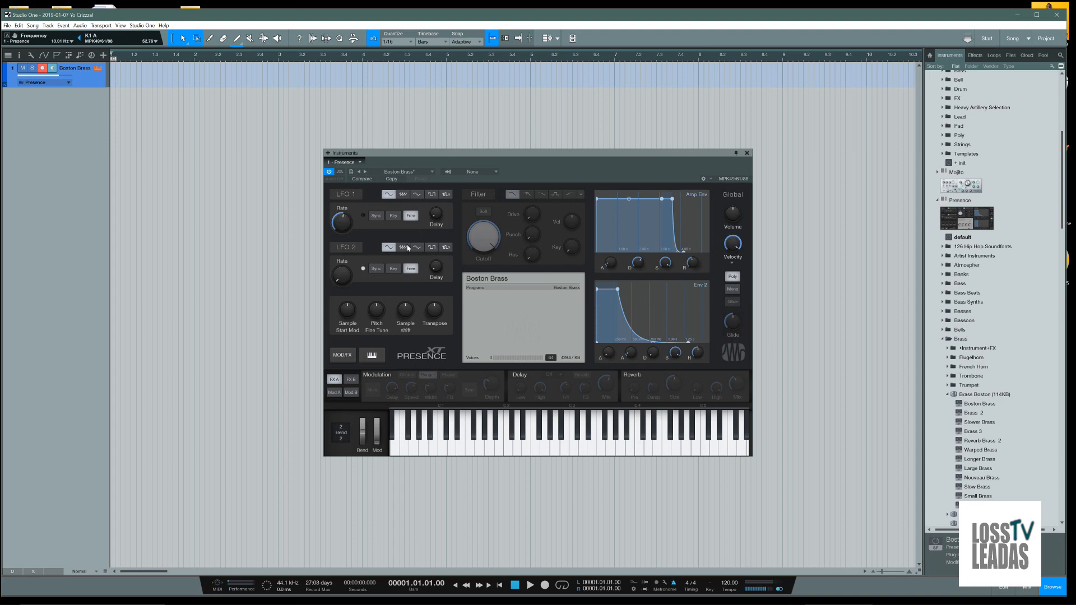
Assign the LFO 2 Rate knob's Frequency parameter to K1 A on the MPK49/61/88 controller
right_click(349, 277)
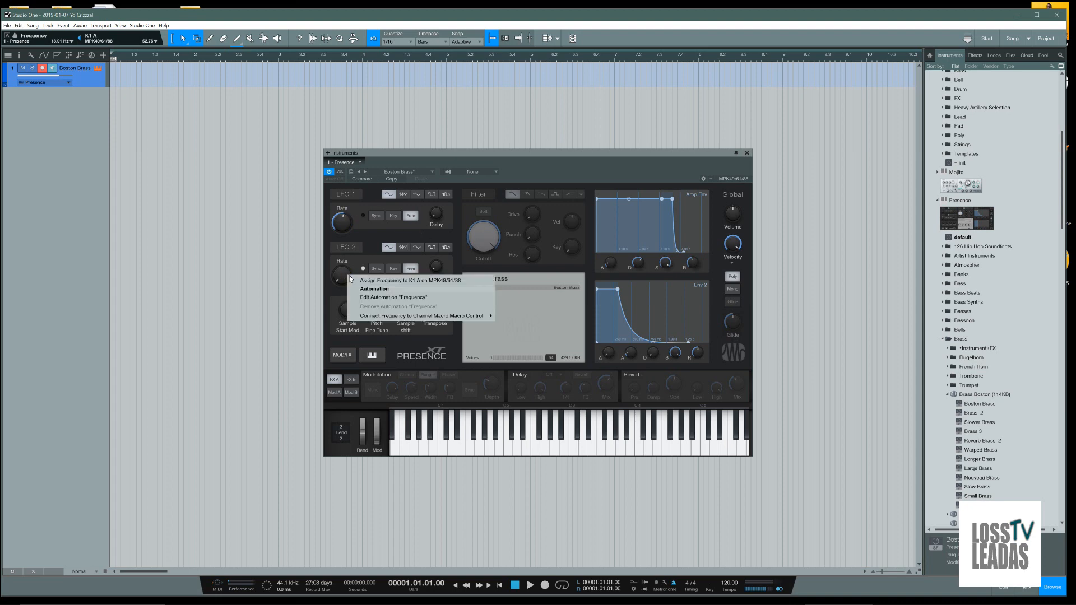
left_click(401, 281)
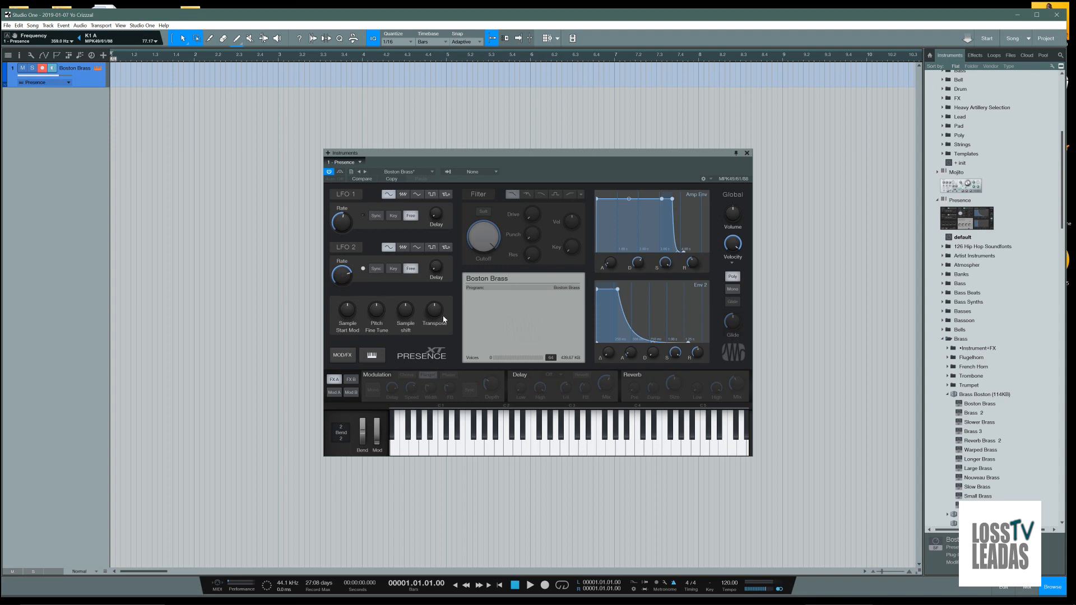
mouse_move(438, 274)
mouse_move(486, 234)
right_click(482, 238)
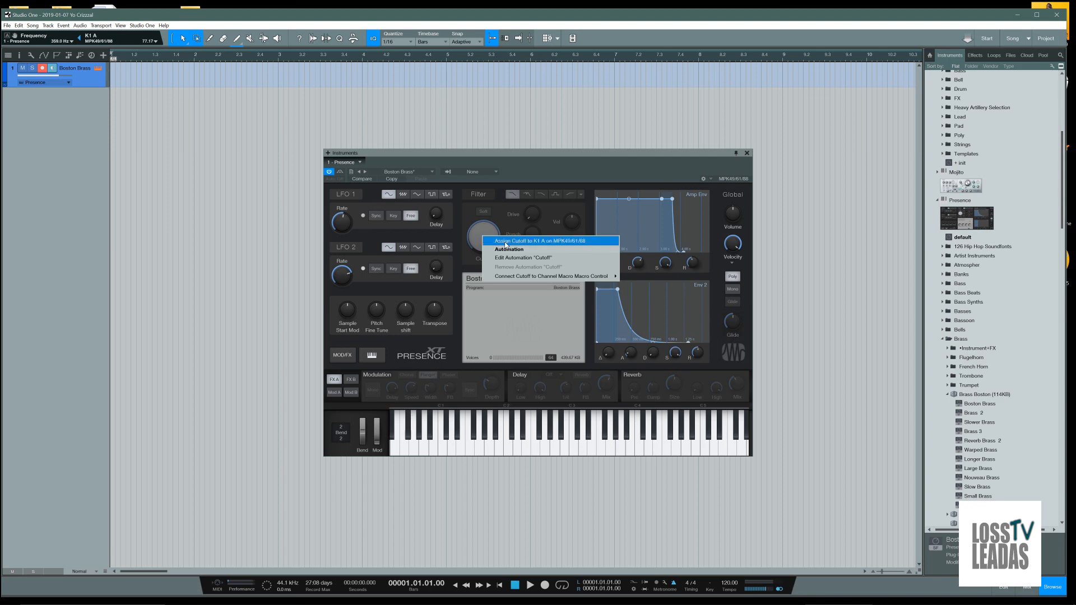
left_click(486, 236)
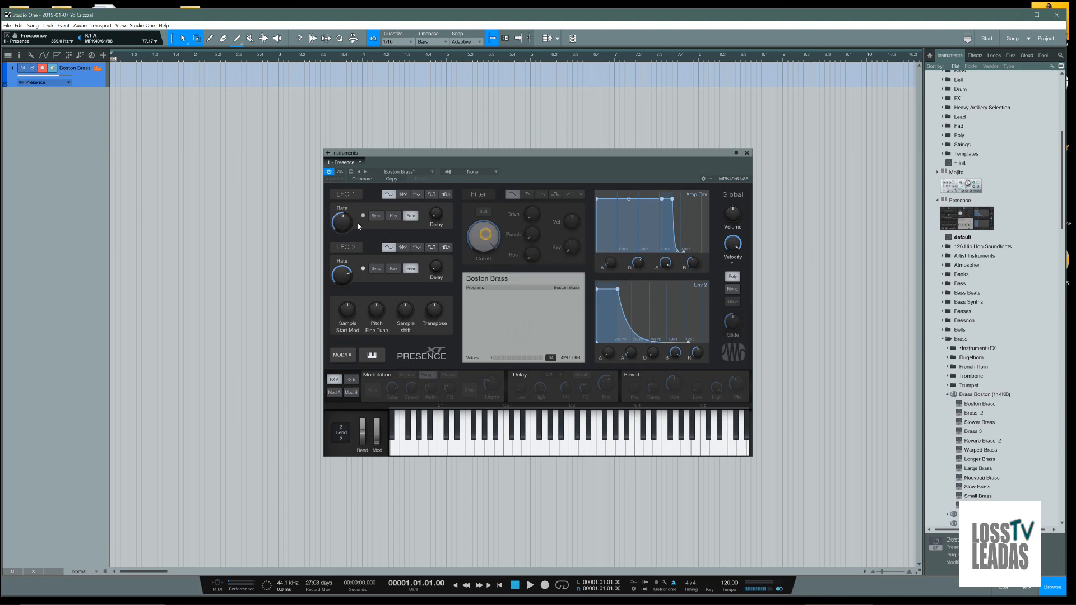
Record a two-bar part on the Boston Brass track and set the loop range to the recorded clip
mouse_move(348, 228)
left_click(545, 586)
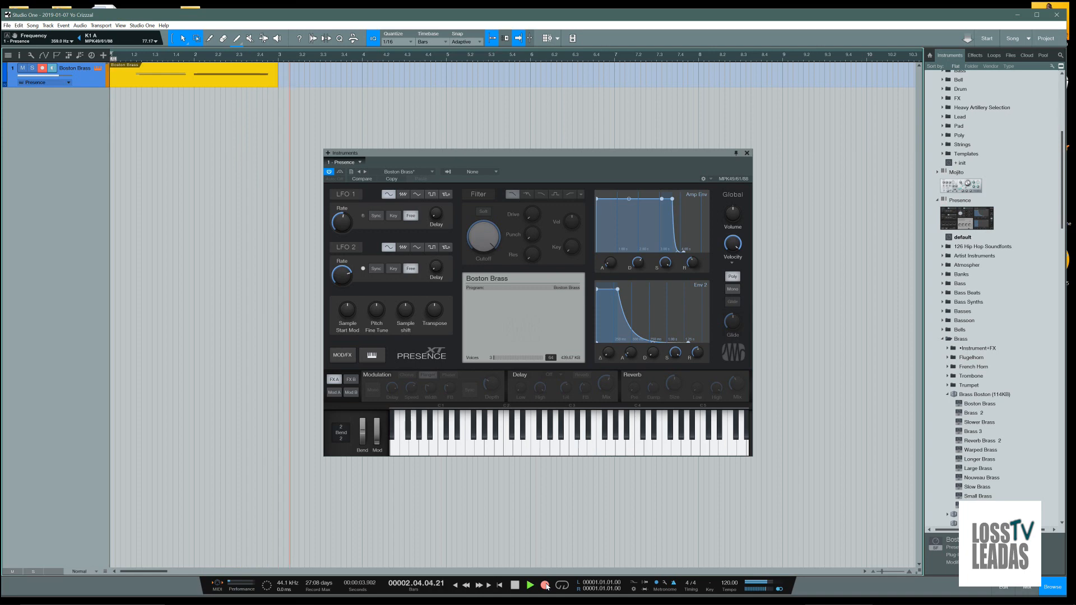
key("space")
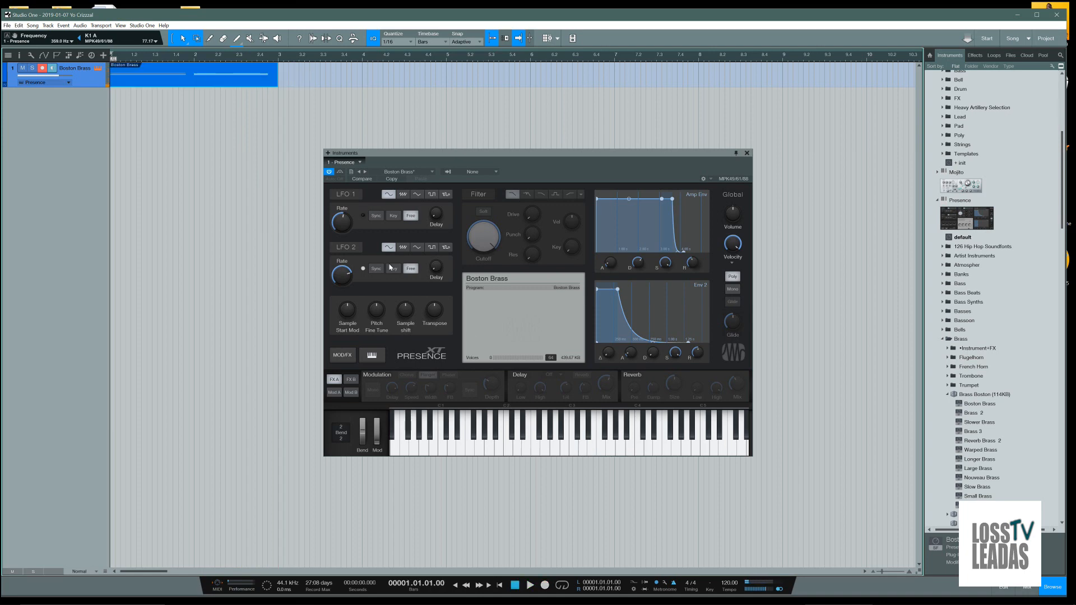
key("p")
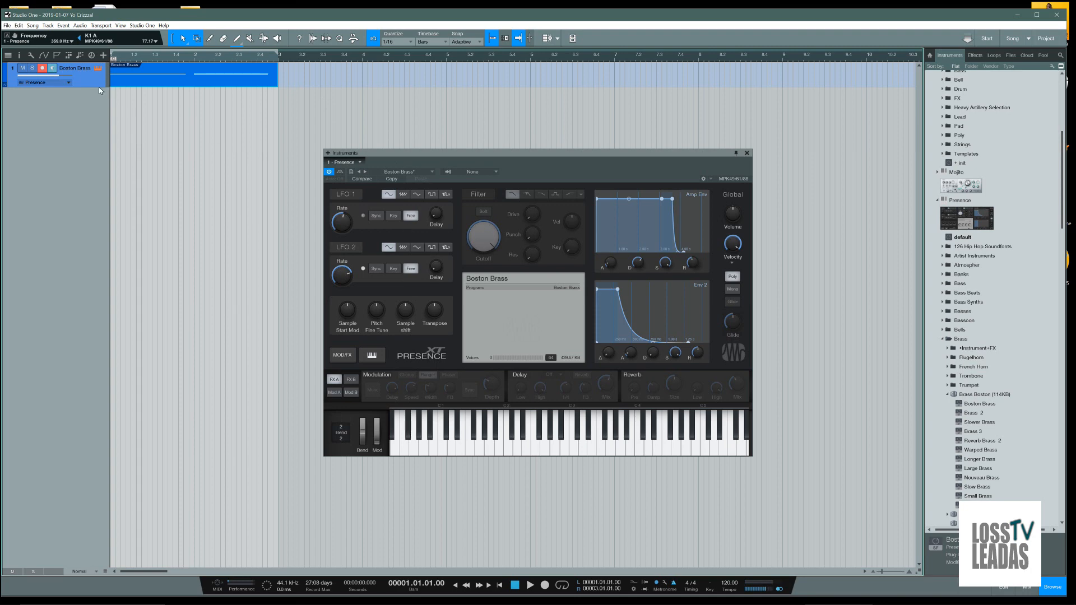
Show the mixer console, lower the Presence channel's volume to -18.2 dB and play back the clip
key("F3")
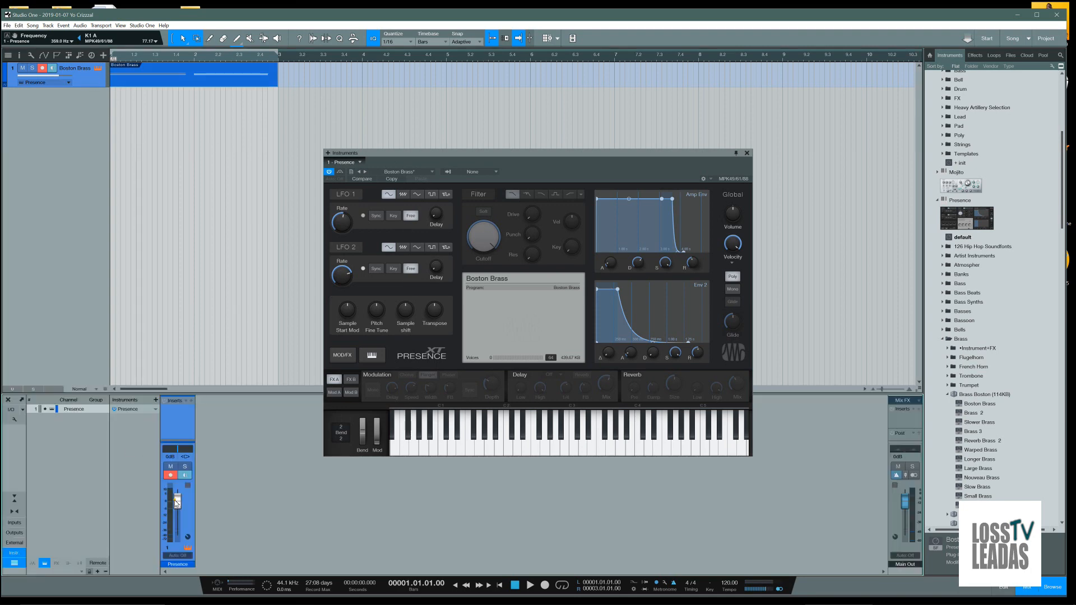
left_click_drag(173, 501, 175, 514)
key("space")
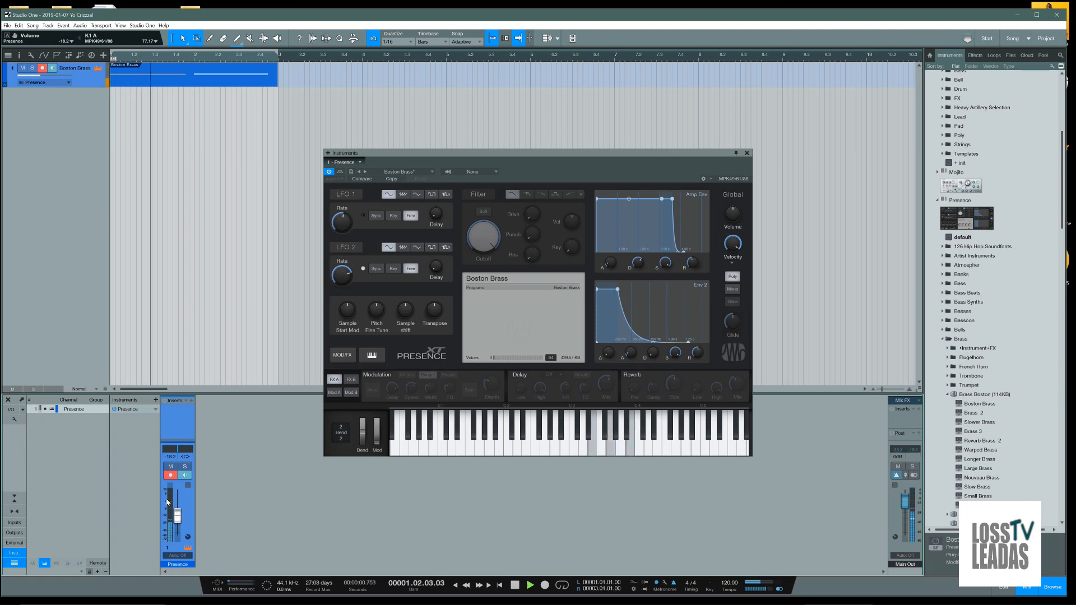
key("space")
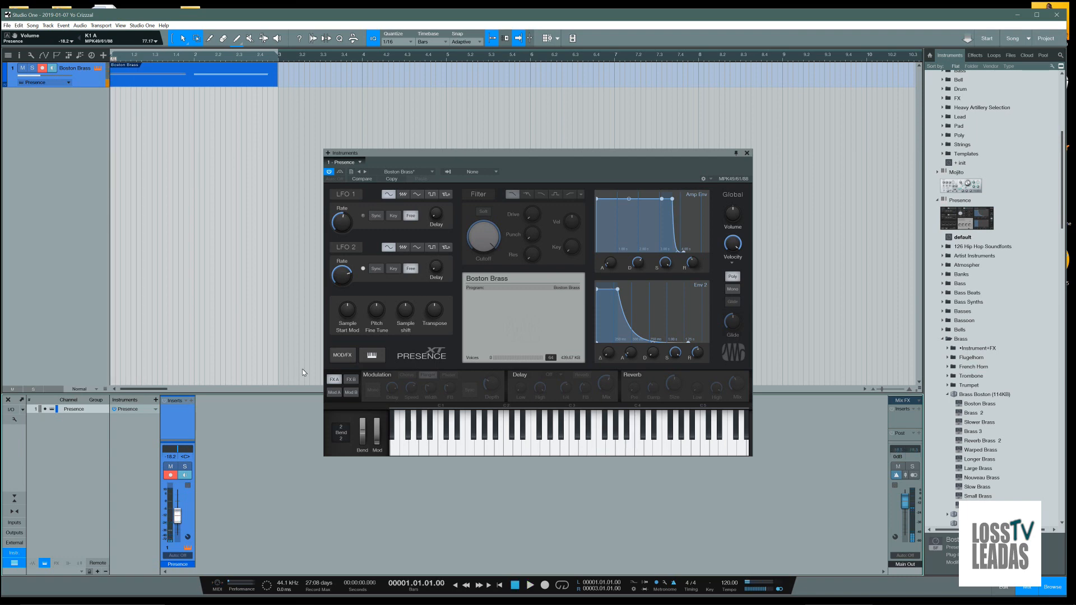
Set the Presence instrument's automation mode to Touch
right_click(343, 228)
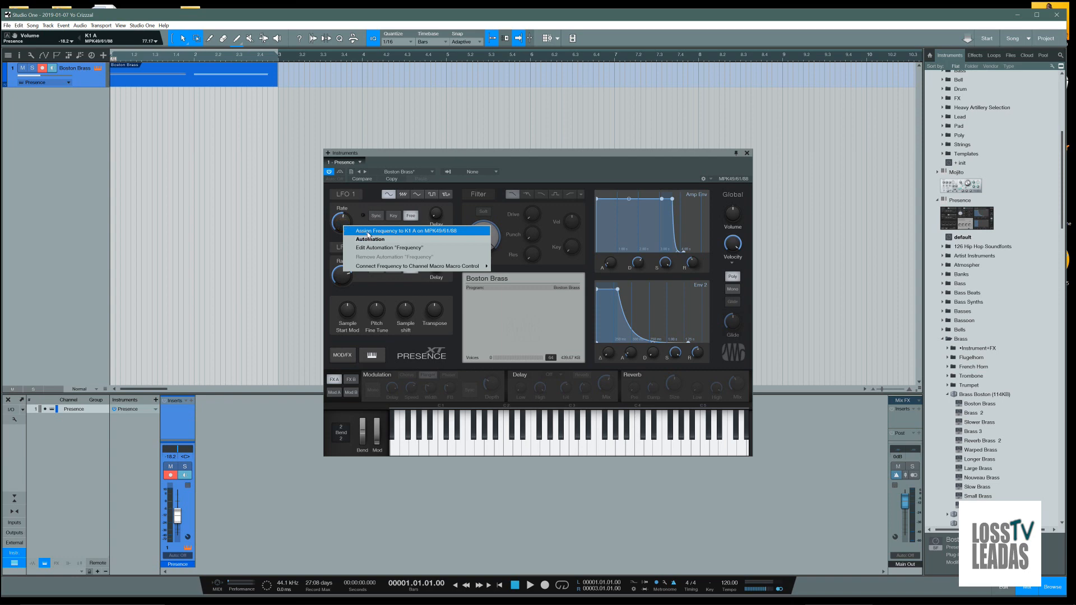
left_click(340, 223)
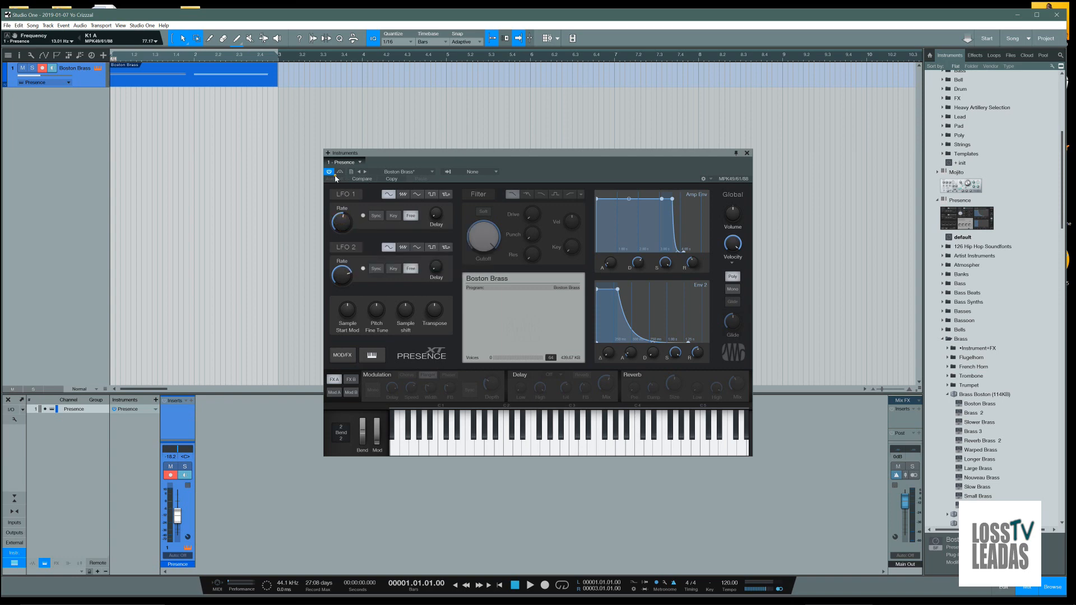
left_click(336, 179)
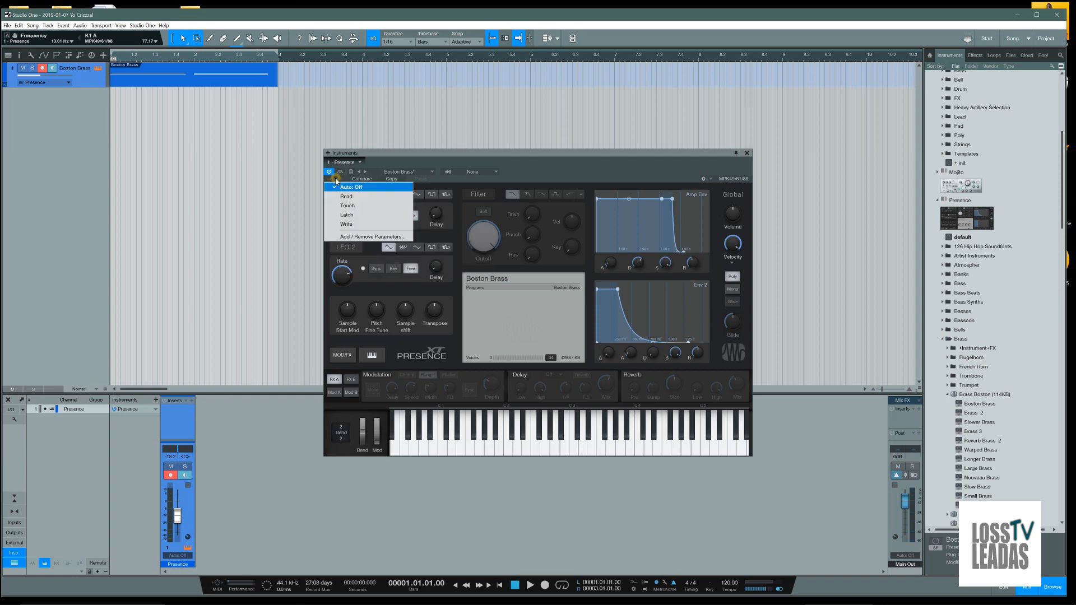
left_click(348, 205)
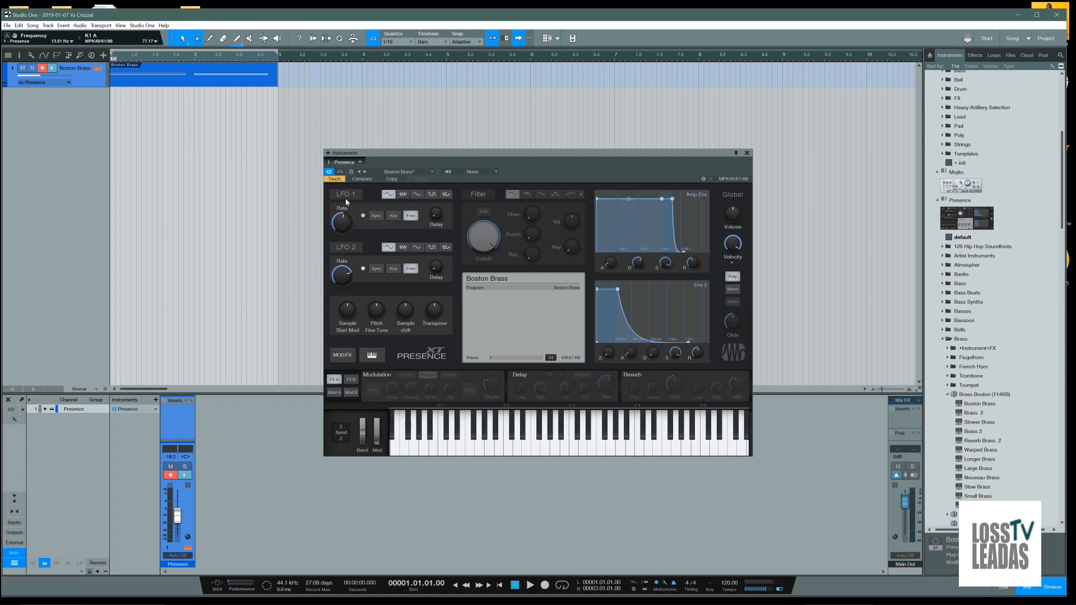
Record LFO 2 Rate knob movements over the Boston Brass clip and trim the clip's end to bar 3
left_click(545, 586)
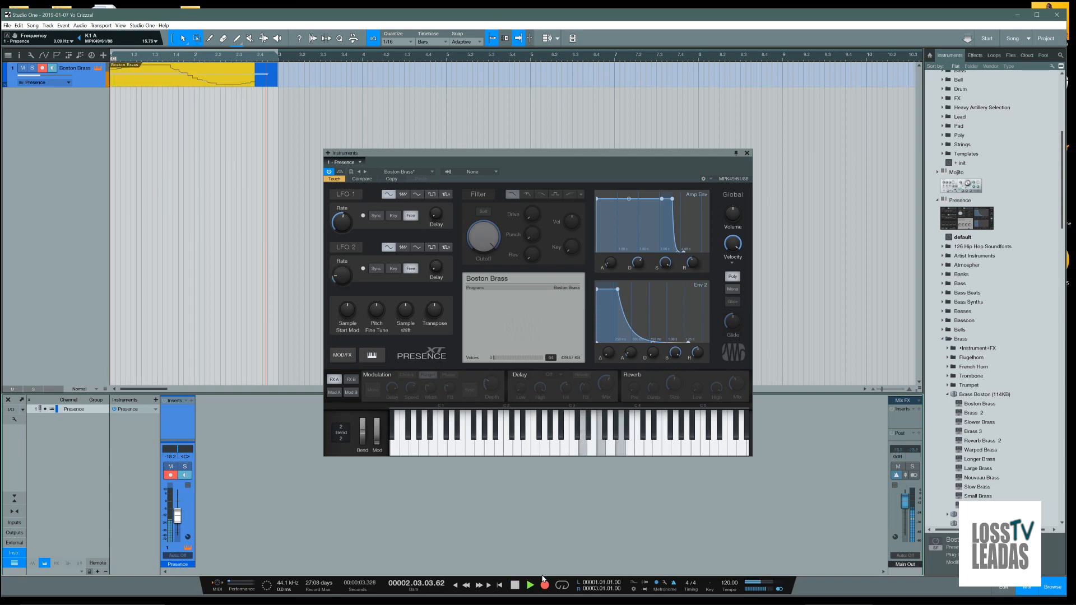
key("space")
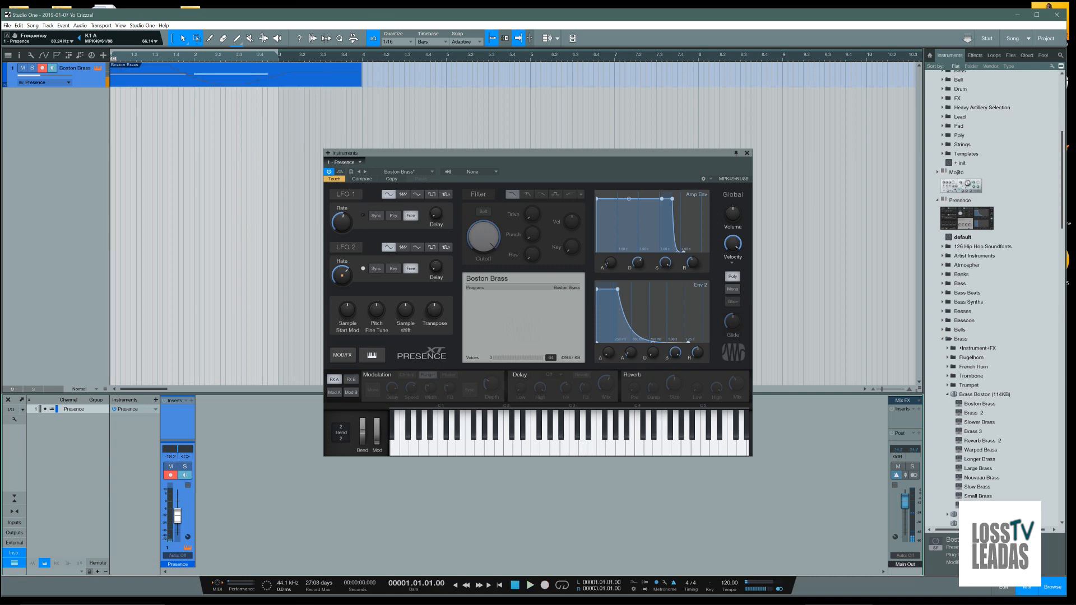
left_click_drag(361, 84, 277, 89)
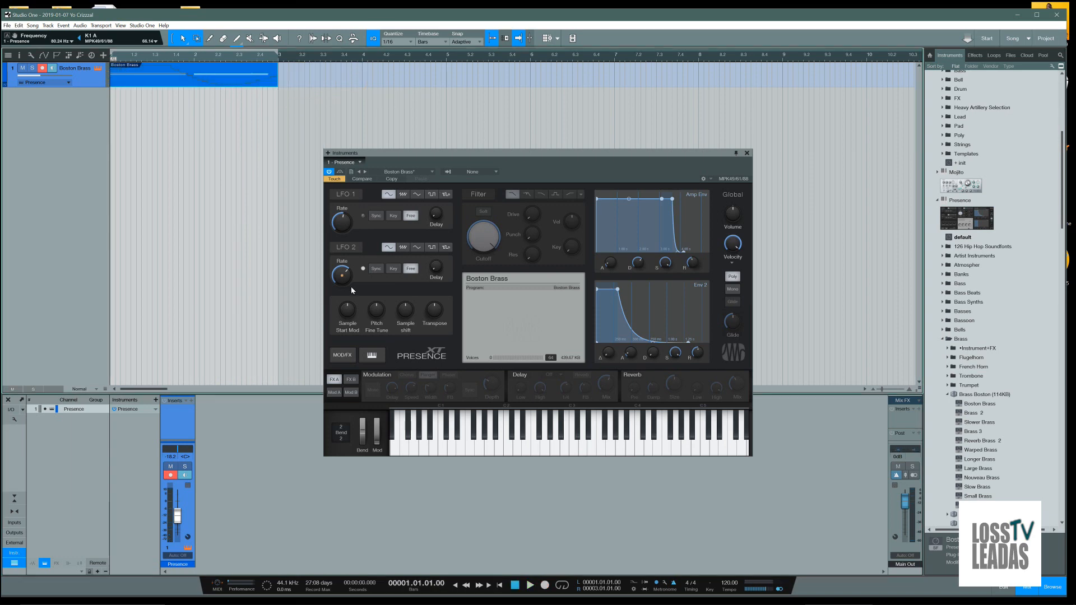
Turn on the Filter section in Presence and assign its Cutoff knob to K1 A on the MPK49/61/88 controller
right_click(486, 239)
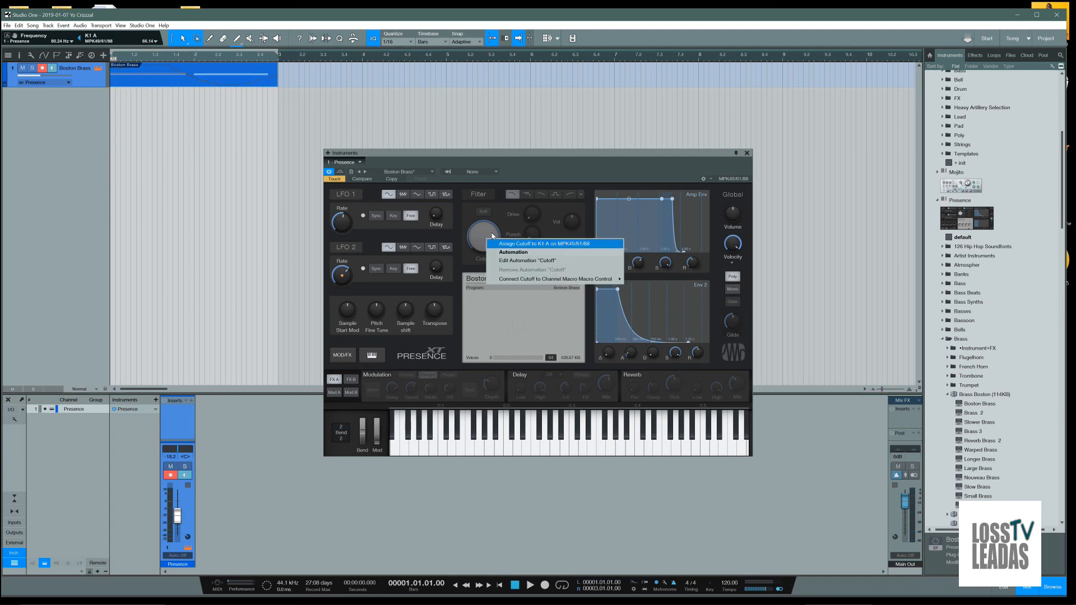
left_click(504, 244)
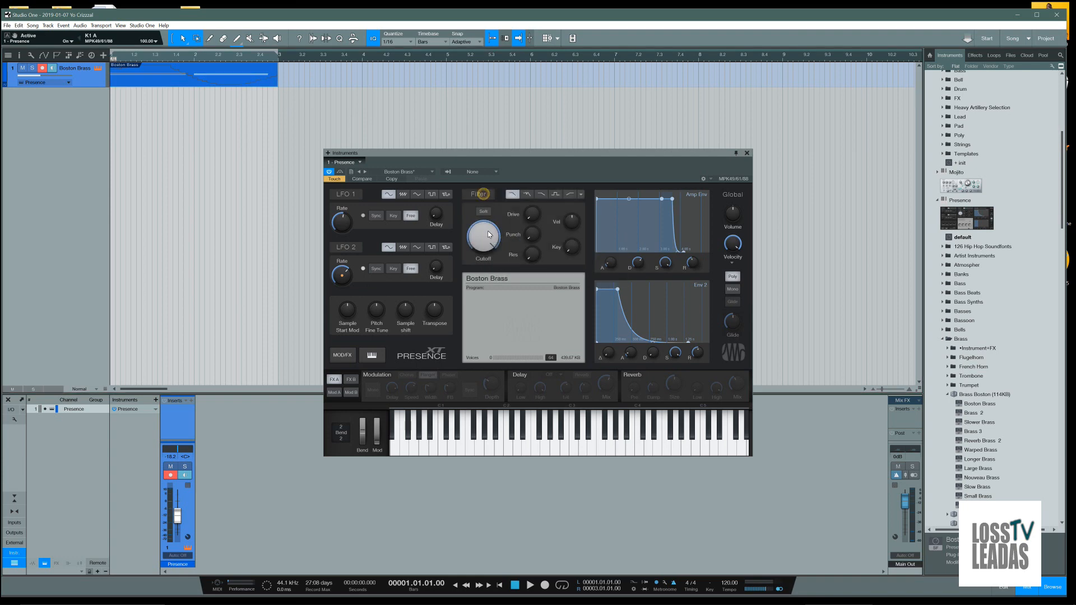
right_click(489, 243)
left_click(509, 247)
Turn on Presence's Modulation effect and the Gater on FX B, and record a pass of Gater Depth movements
left_click(377, 374)
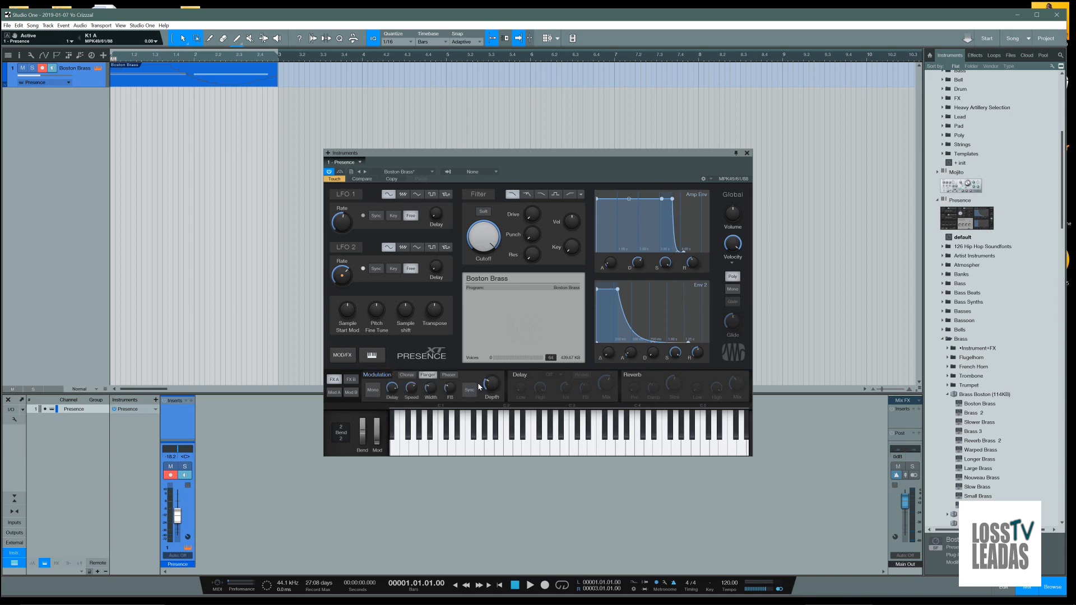
left_click(351, 379)
left_click(372, 374)
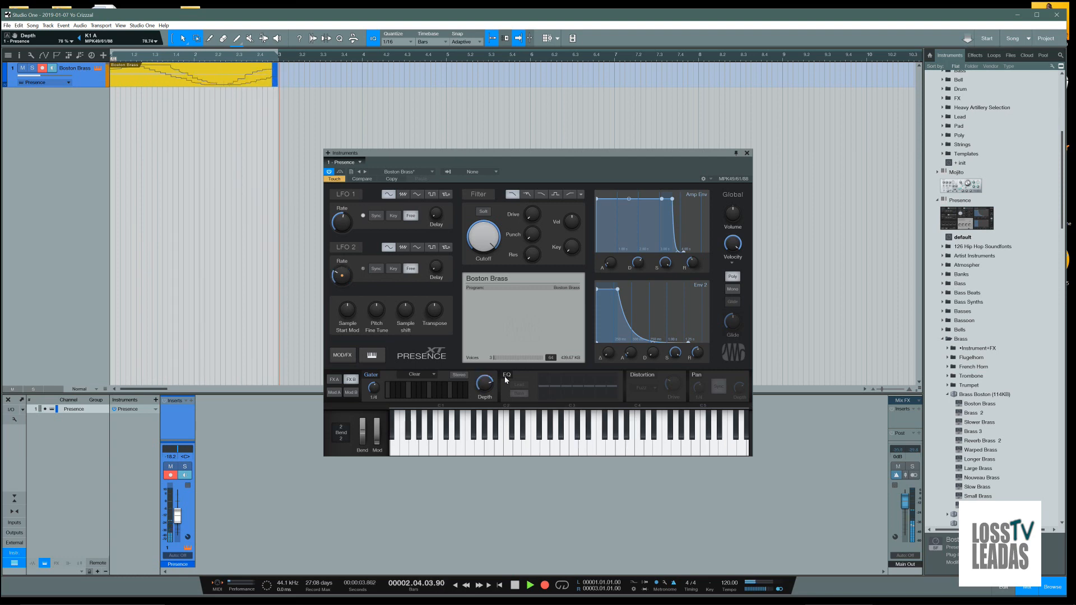
key("space")
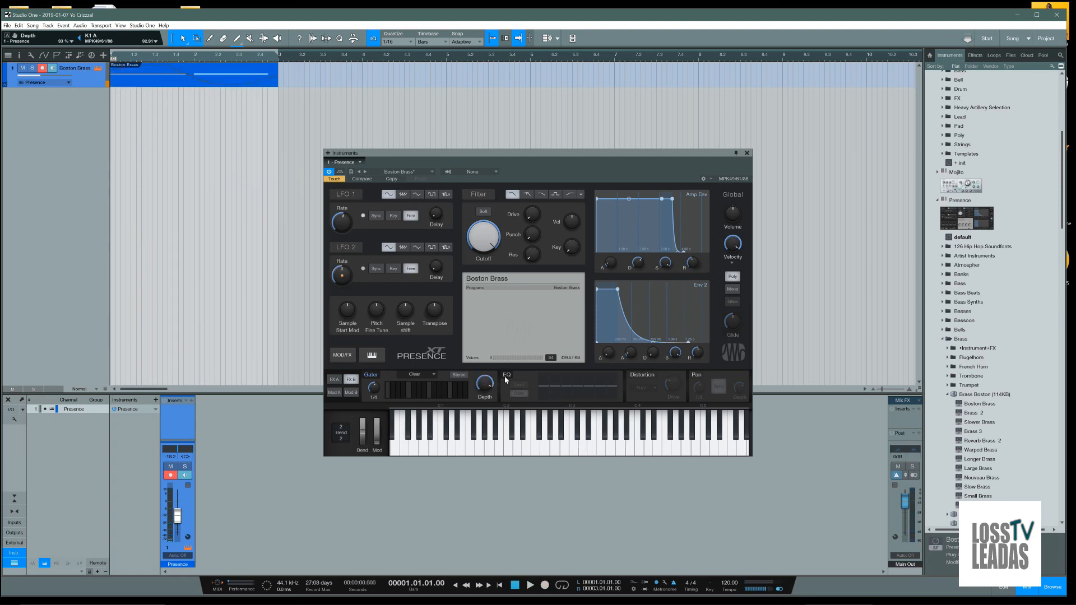
Record Depth movements with the Gater pattern set to Stereopong and trim the clip's end to bar 3
left_click(424, 375)
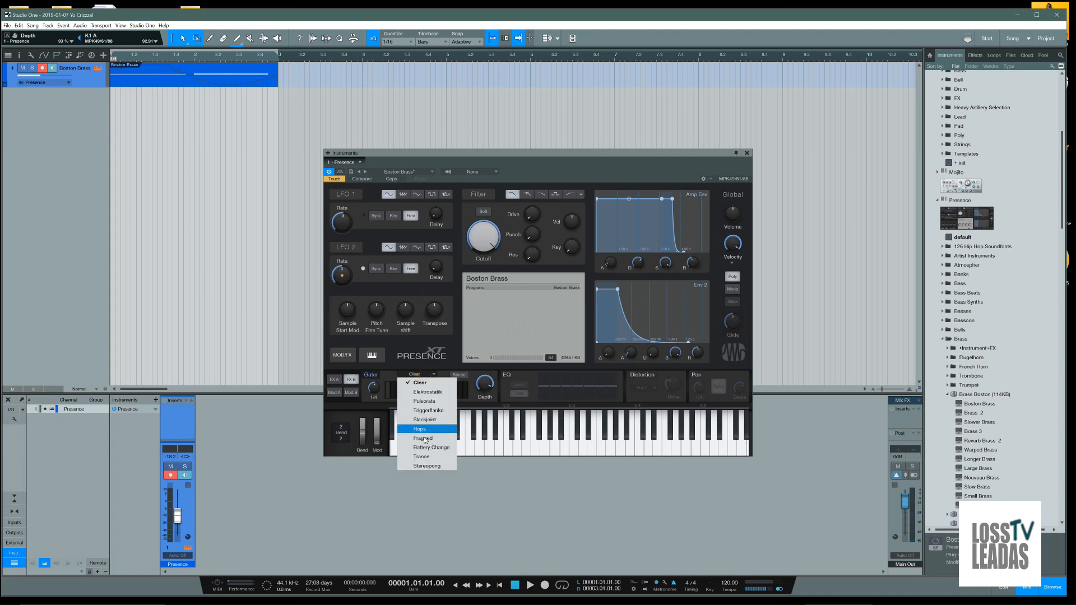
left_click(426, 465)
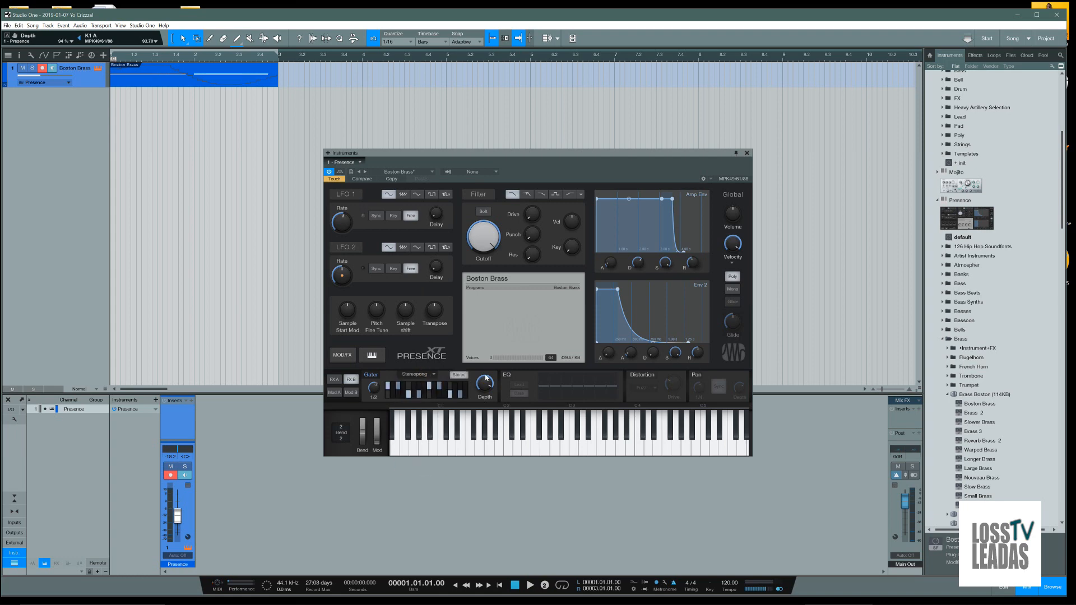
key("KP_Multiply")
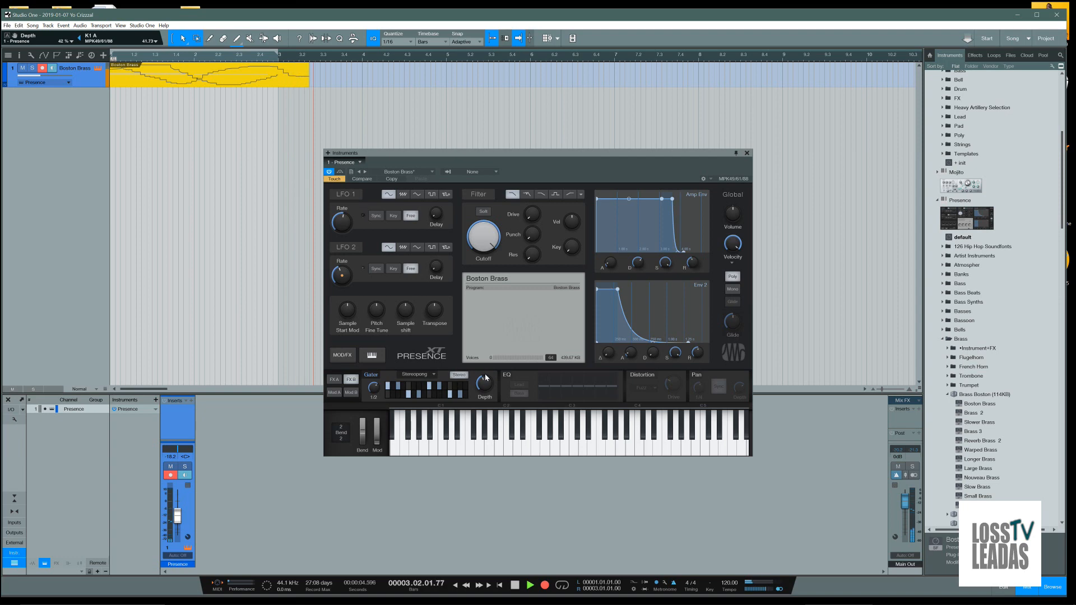
key("space")
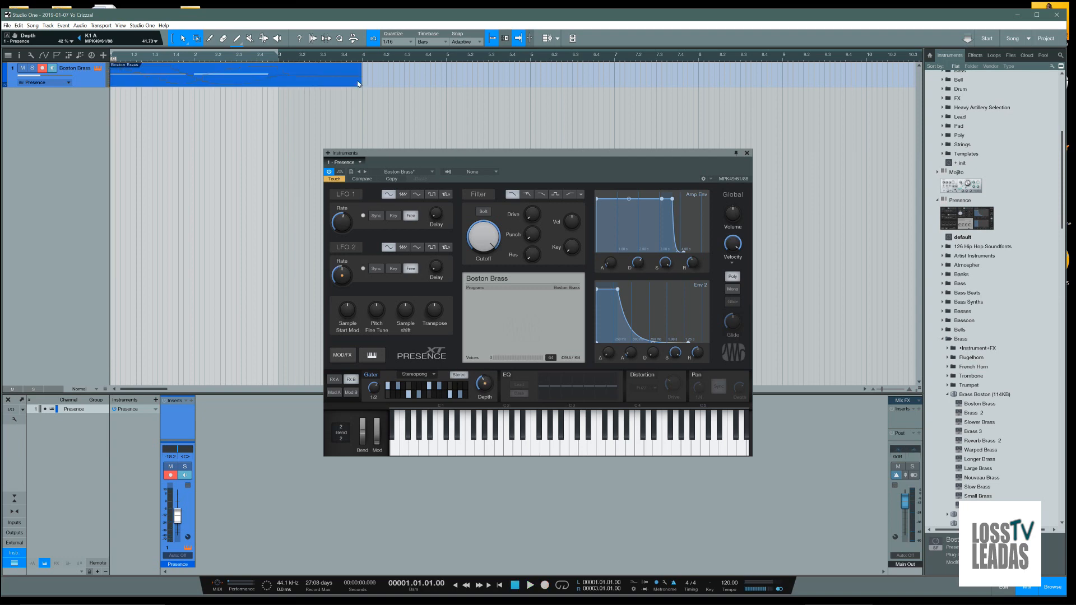
left_click_drag(361, 79, 278, 79)
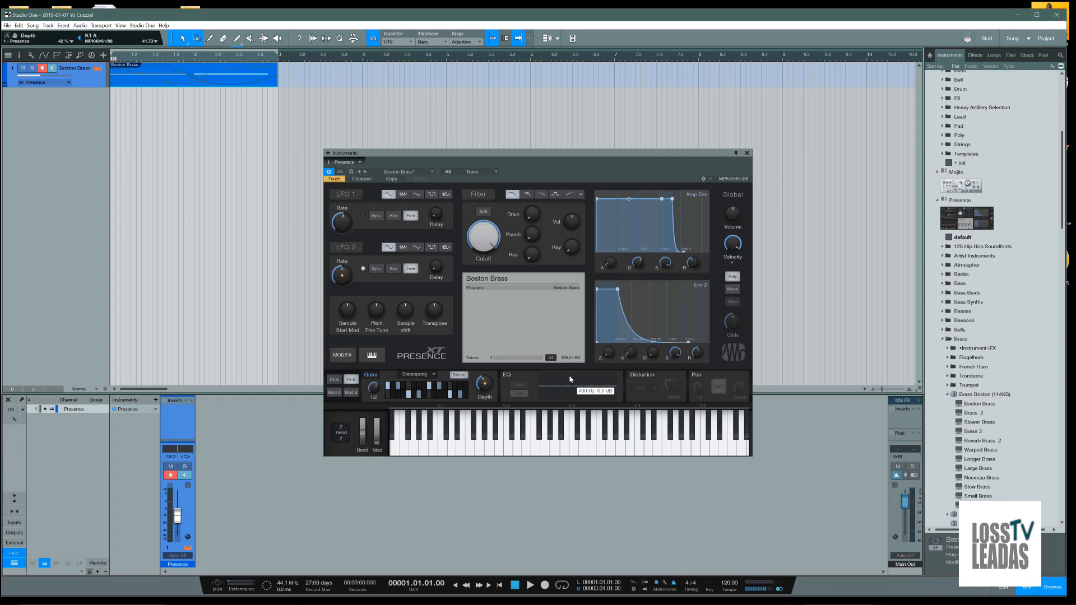
Save the song on the Desktop as testing, copying the external Brass Boston file into the Media Folder, and close Studio One
left_click(747, 153)
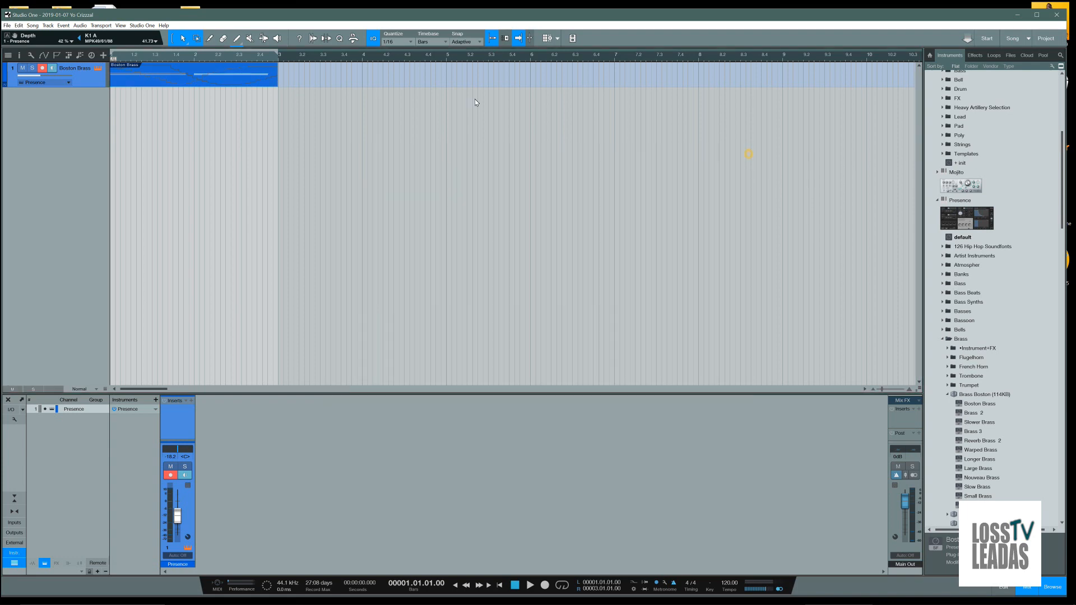
left_click(6, 25)
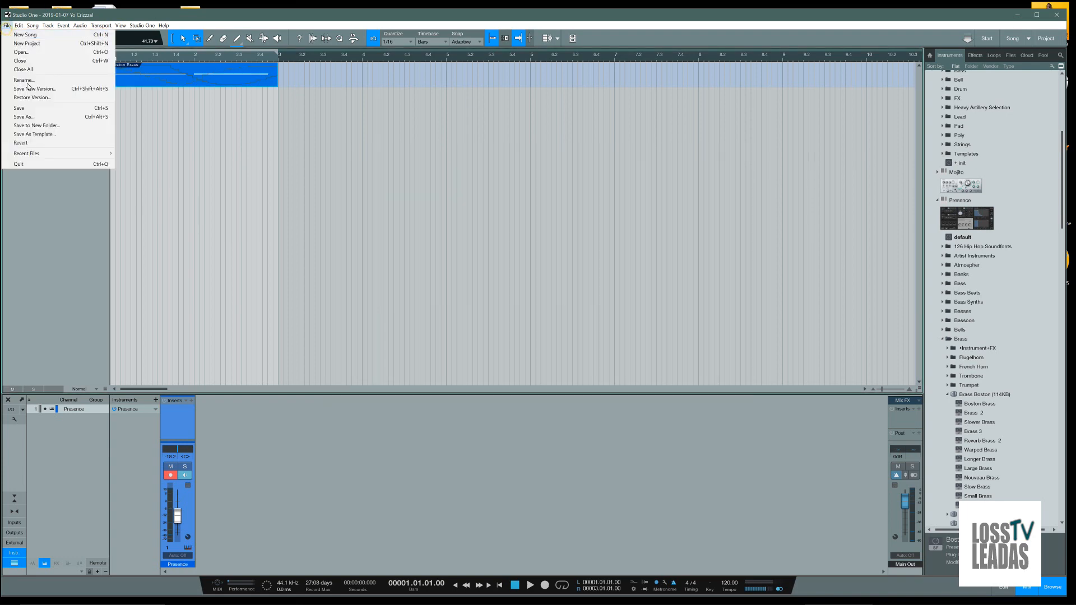
left_click(24, 116)
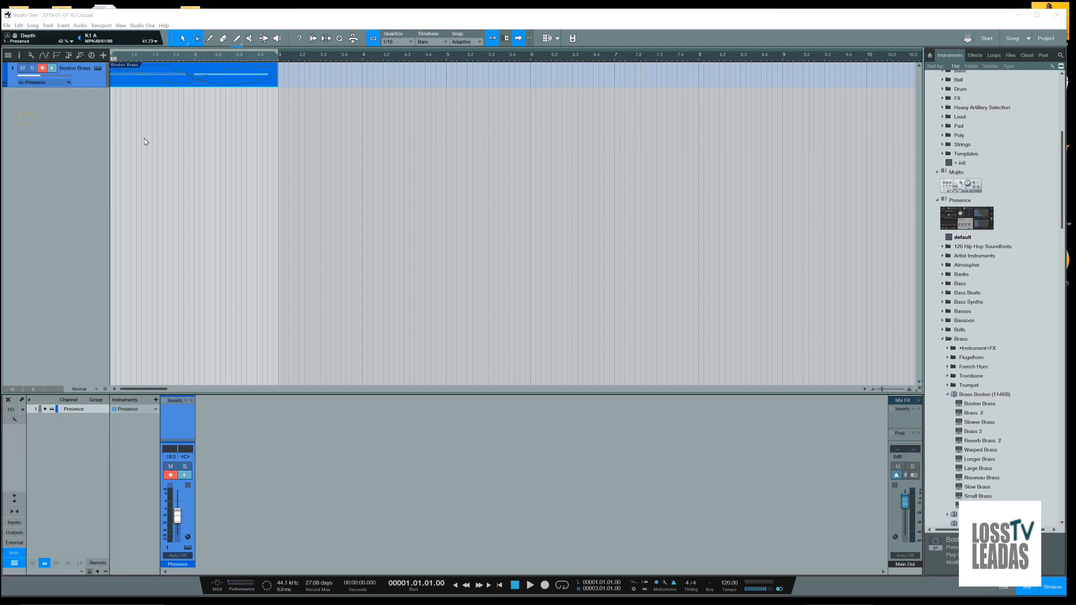
left_click(36, 123)
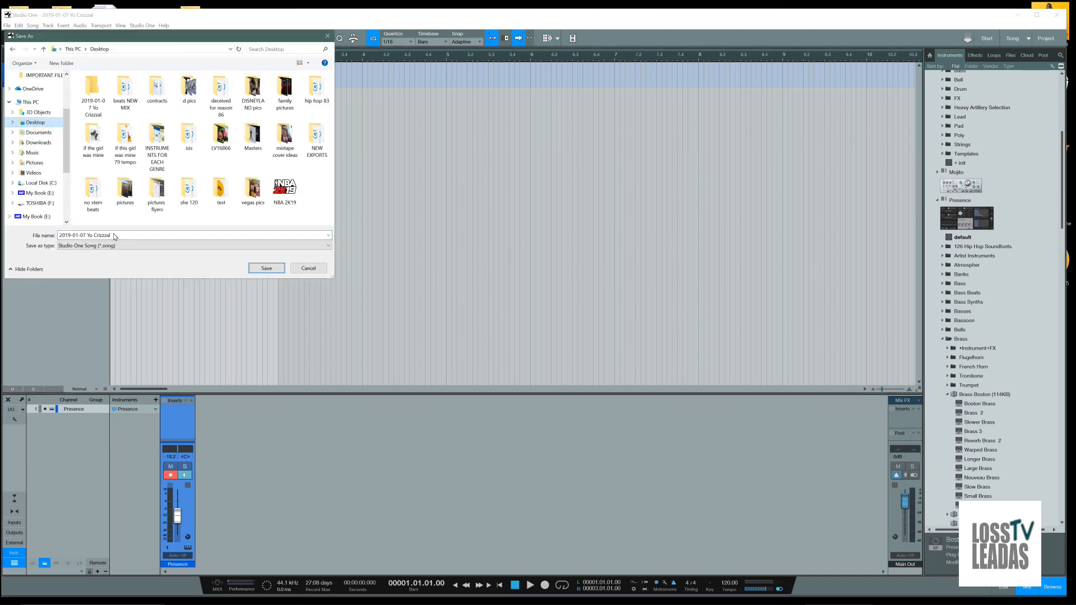
type("testing")
left_click(267, 268)
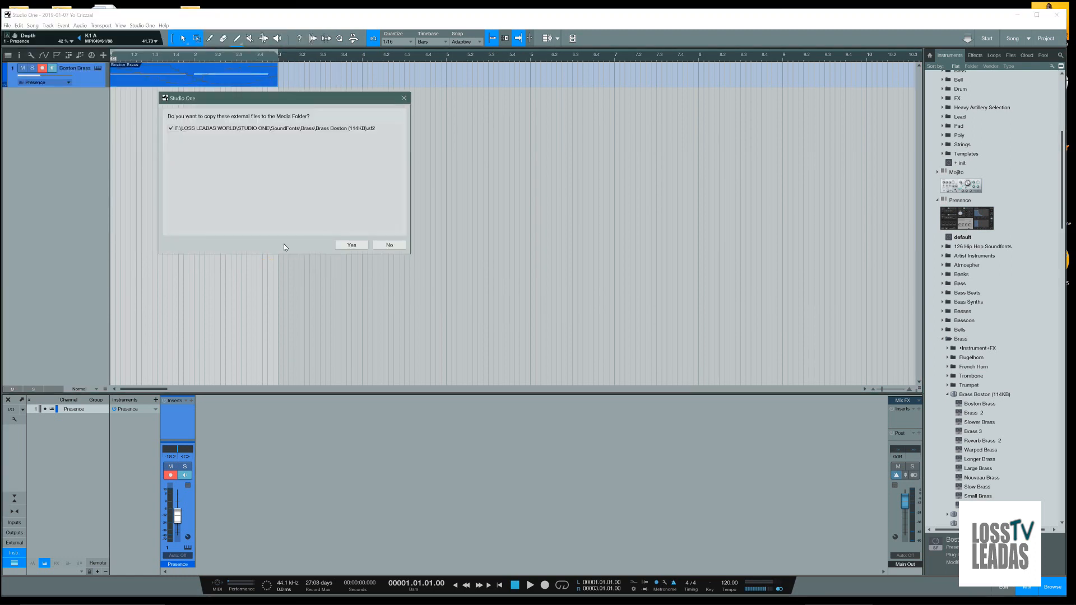
left_click(350, 245)
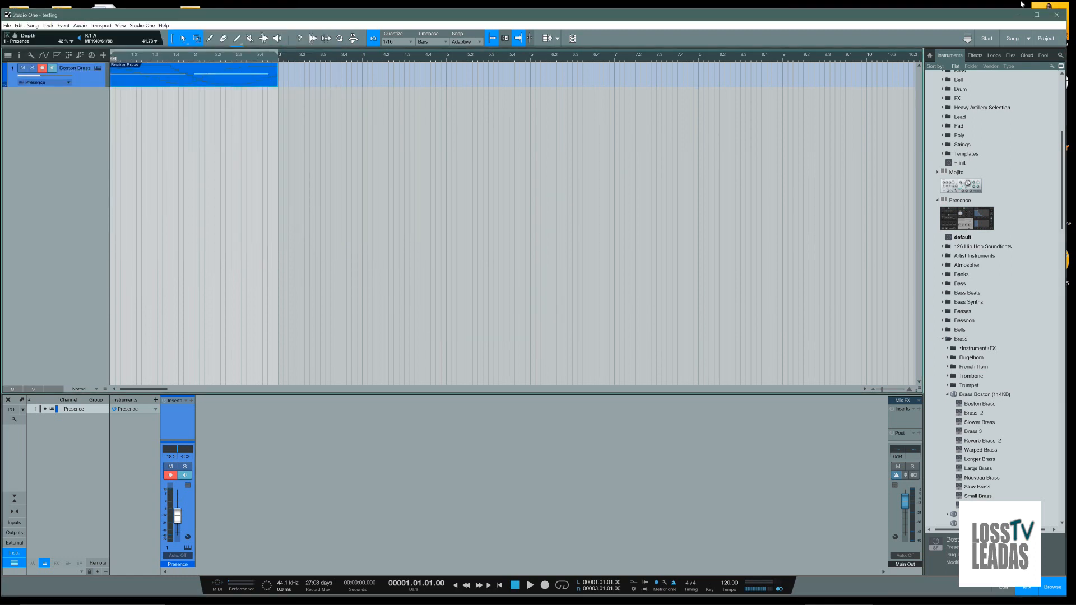
left_click(1063, 18)
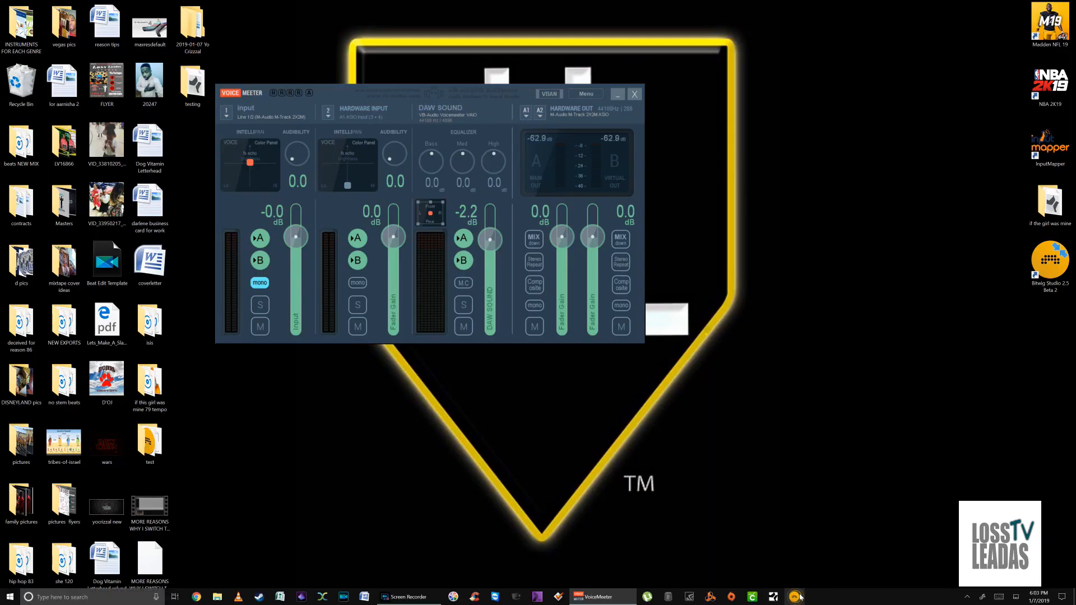
Move the test and testing project folders below the Bitwig Studio shortcut on the desktop and check the files inside test
left_click(147, 461)
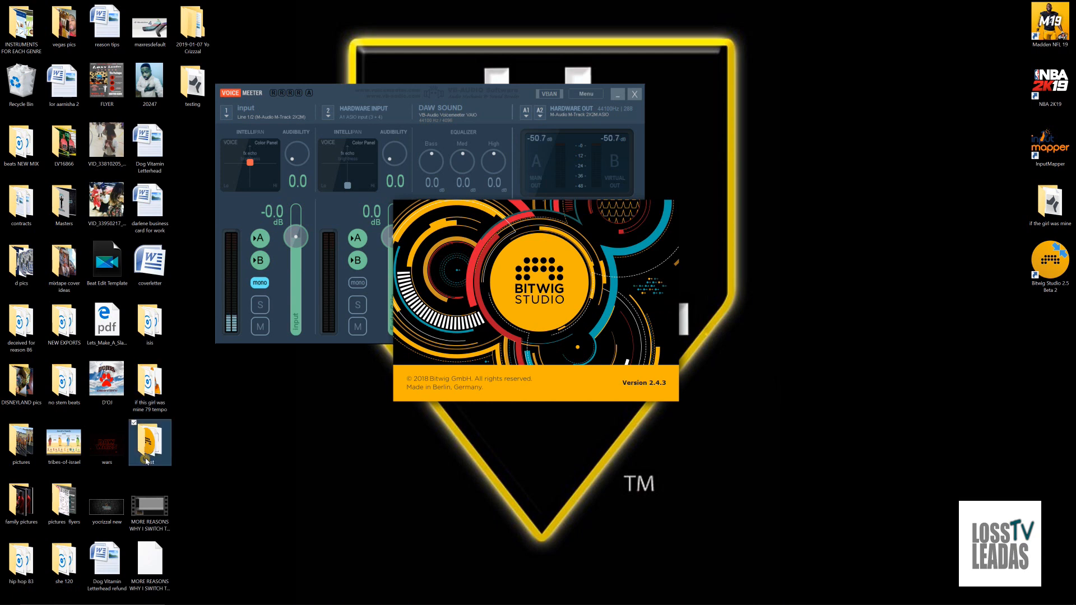
double_click(150, 452)
left_click_drag(150, 452, 1016, 352)
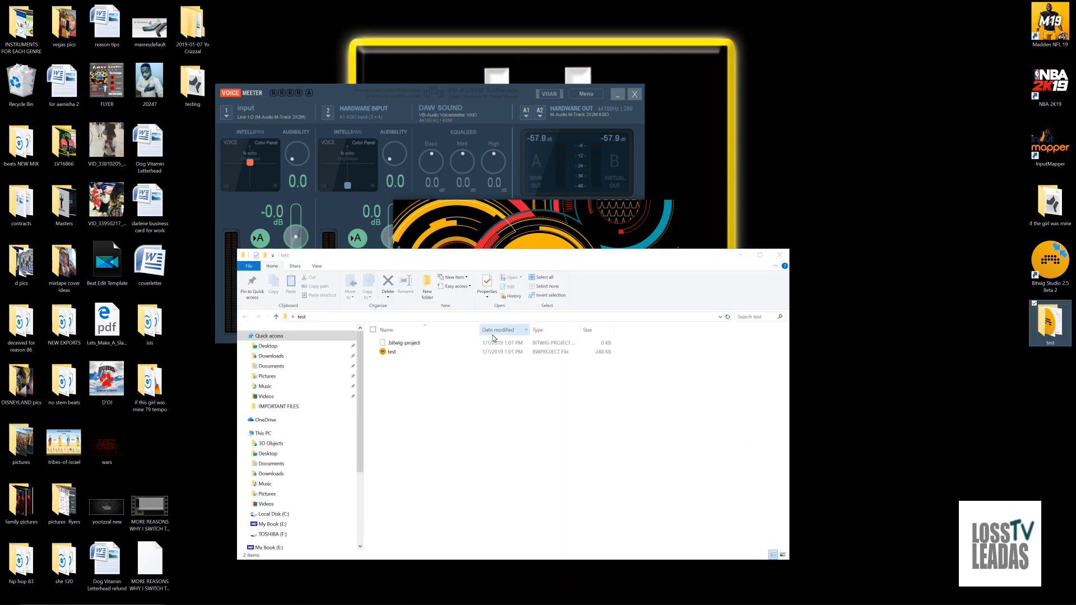
left_click(399, 351)
left_click_drag(193, 85, 1064, 387)
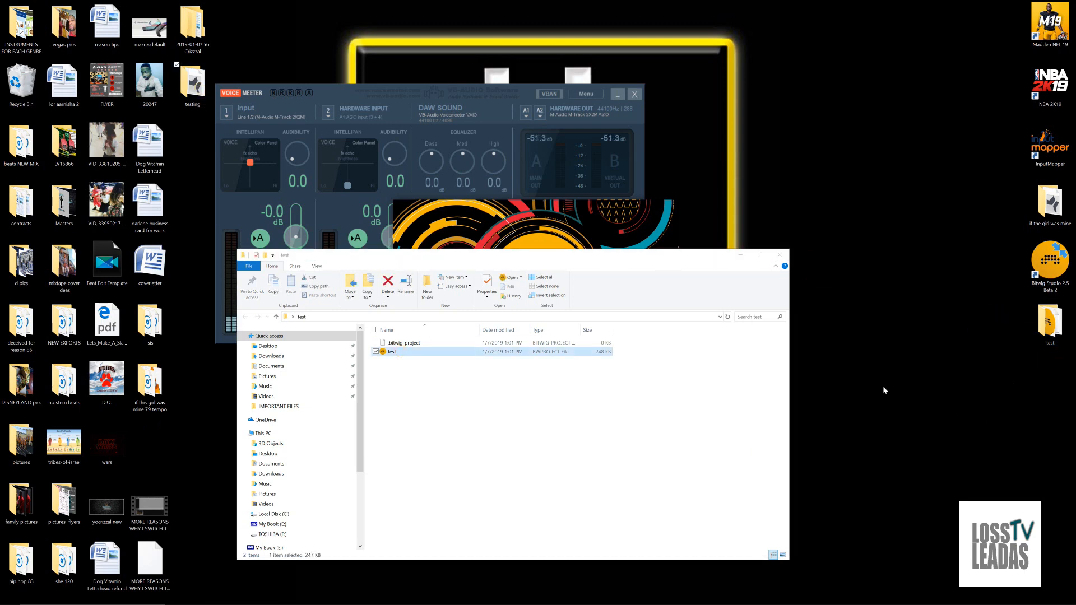
left_click(777, 255)
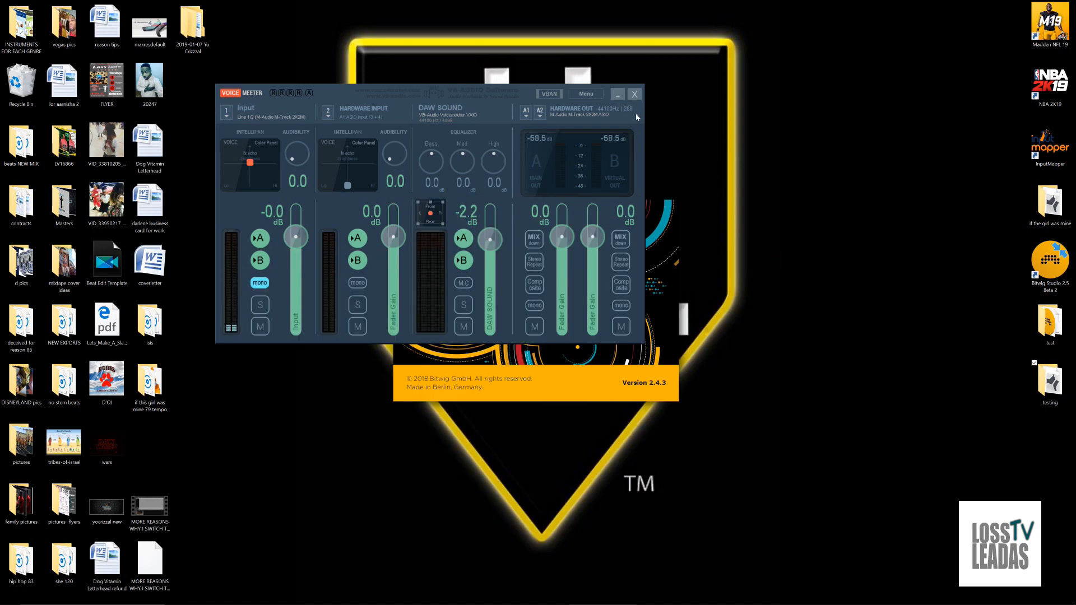
Minimize VoiceMeeter, switch to Bitwig Studio, and open the recent project test with its audio engine activated
left_click(617, 94)
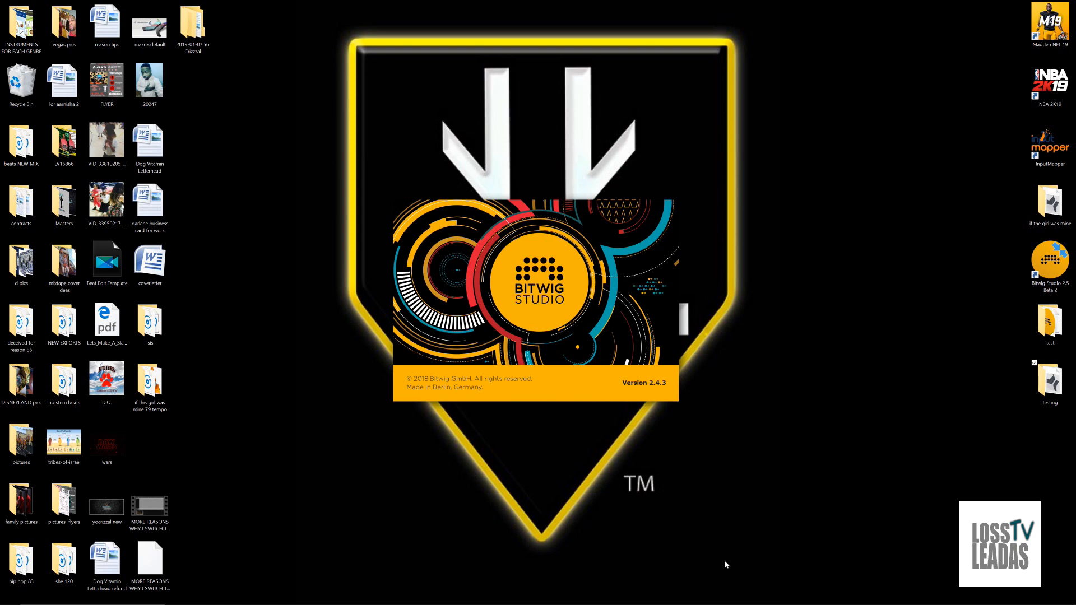
mouse_move(710, 597)
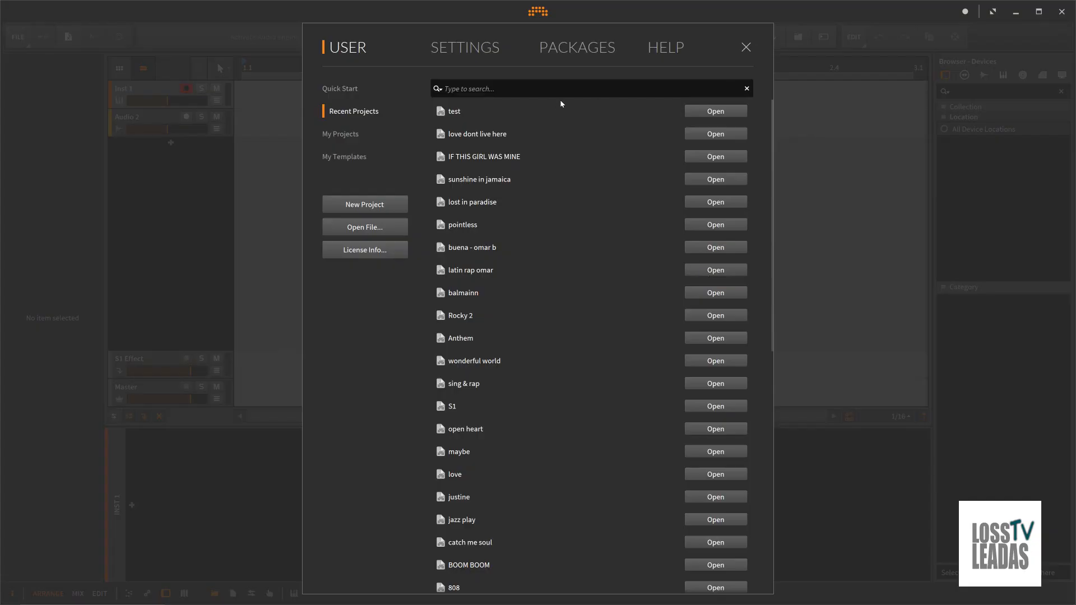
left_click(457, 112)
left_click(699, 113)
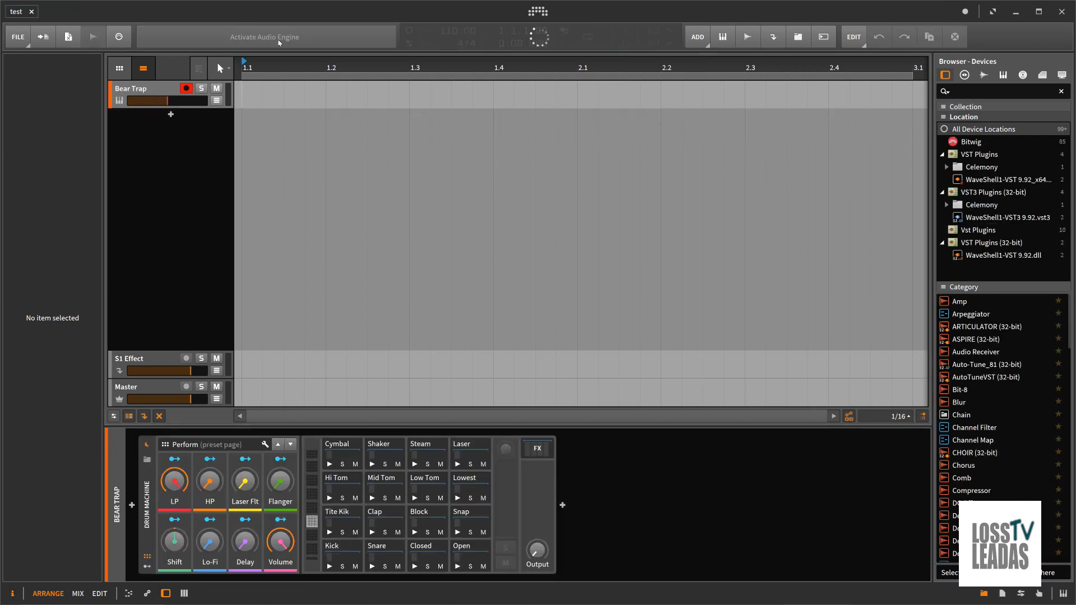
left_click(206, 40)
Delete the Bear Trap track and add an empty instrument track in its place
left_click(166, 91)
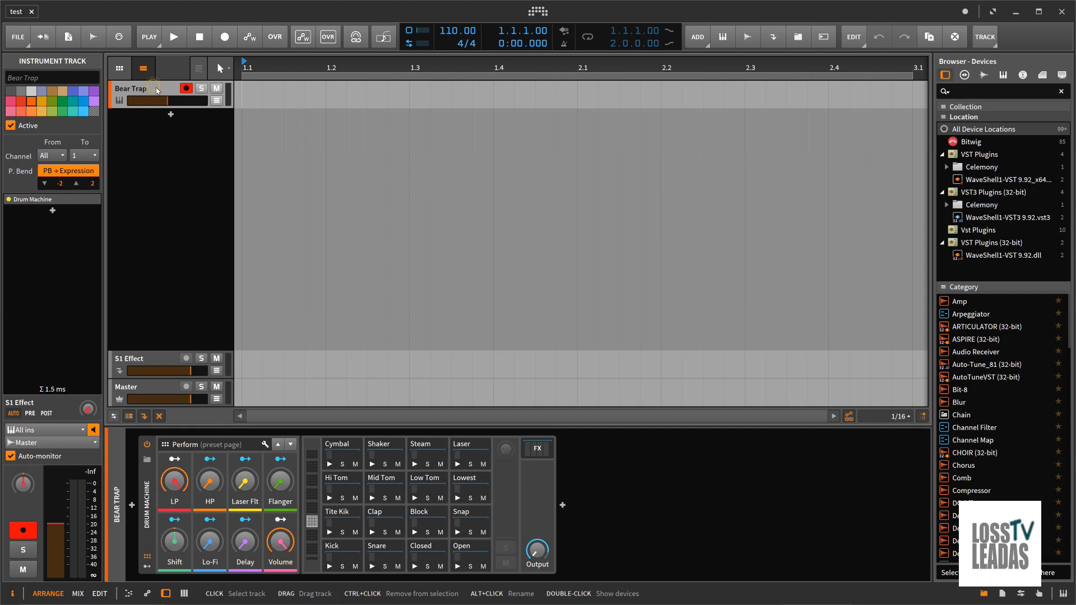
right_click(158, 90)
left_click(288, 220)
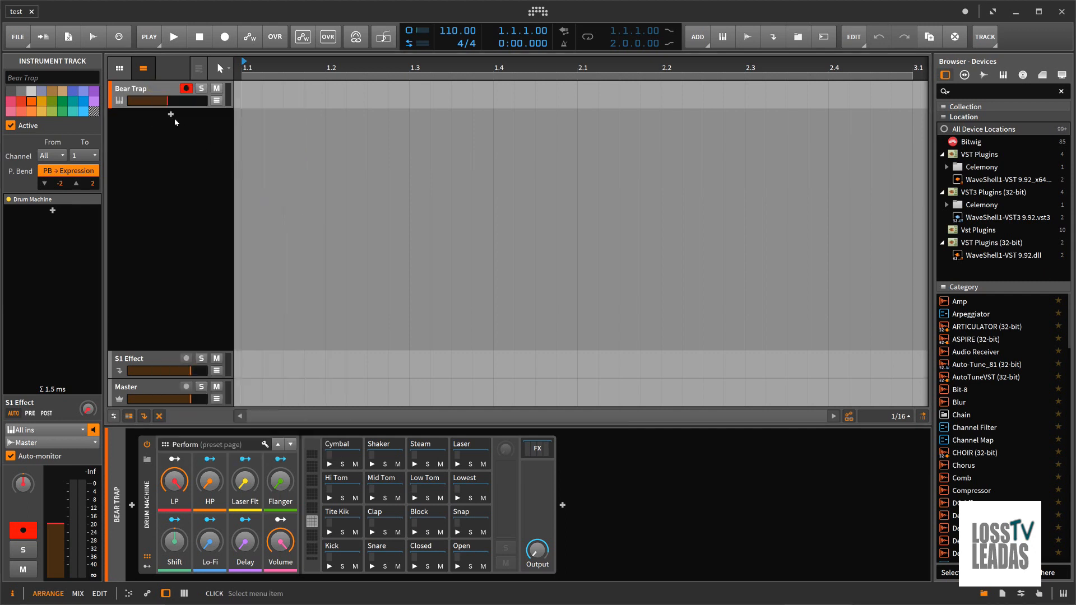
key("Delete")
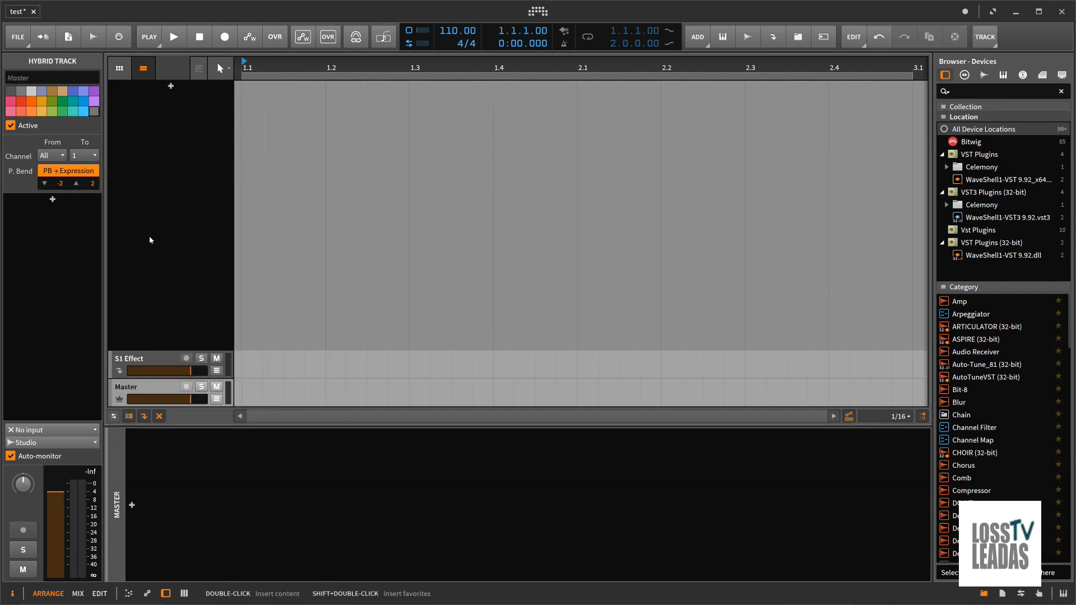
left_click(132, 506)
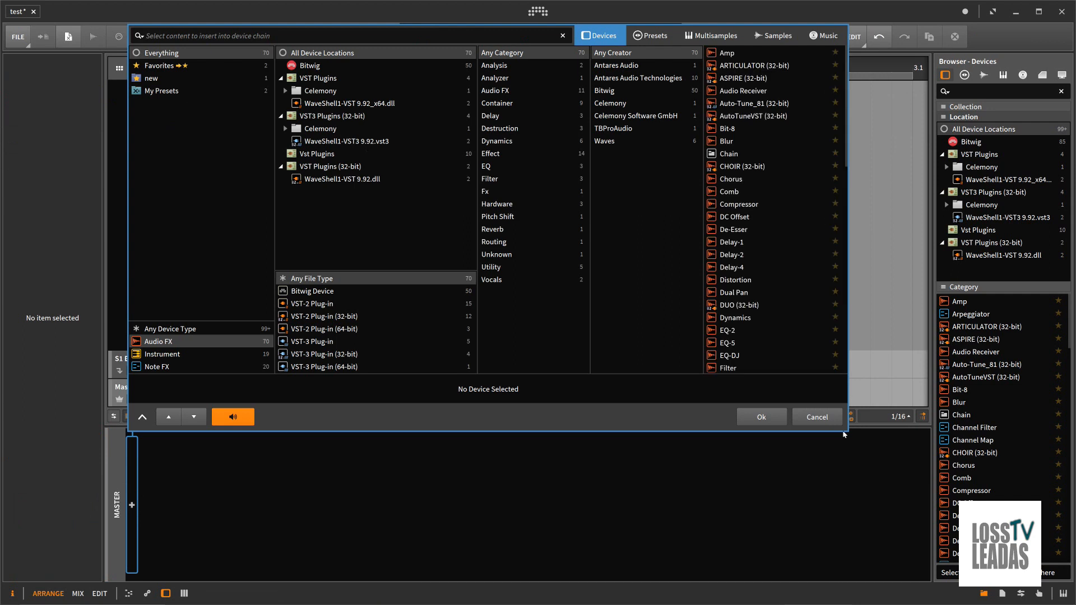
left_click(818, 418)
right_click(156, 134)
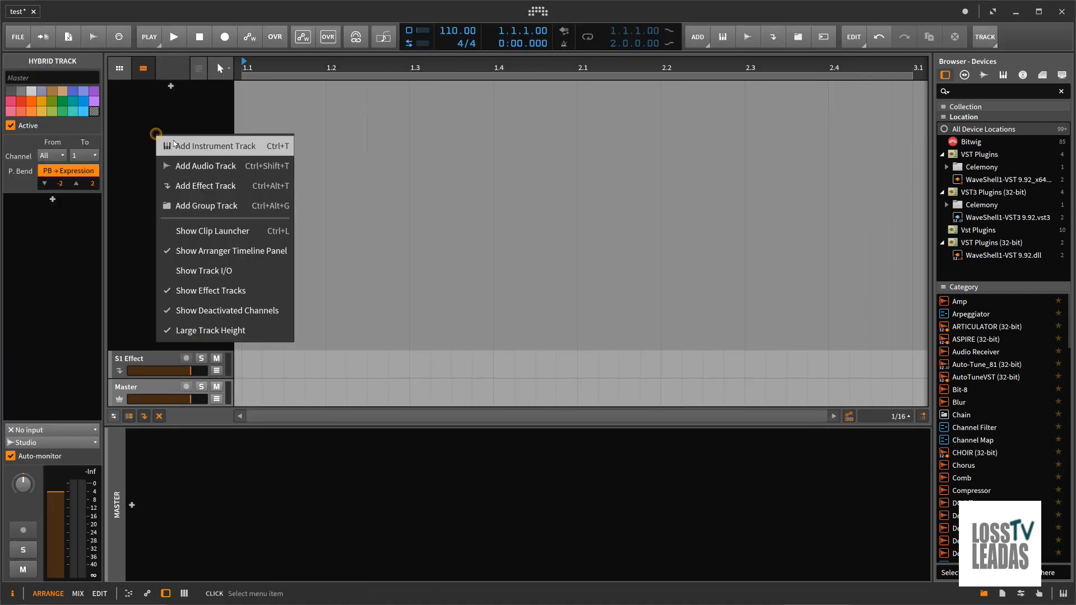
left_click(185, 147)
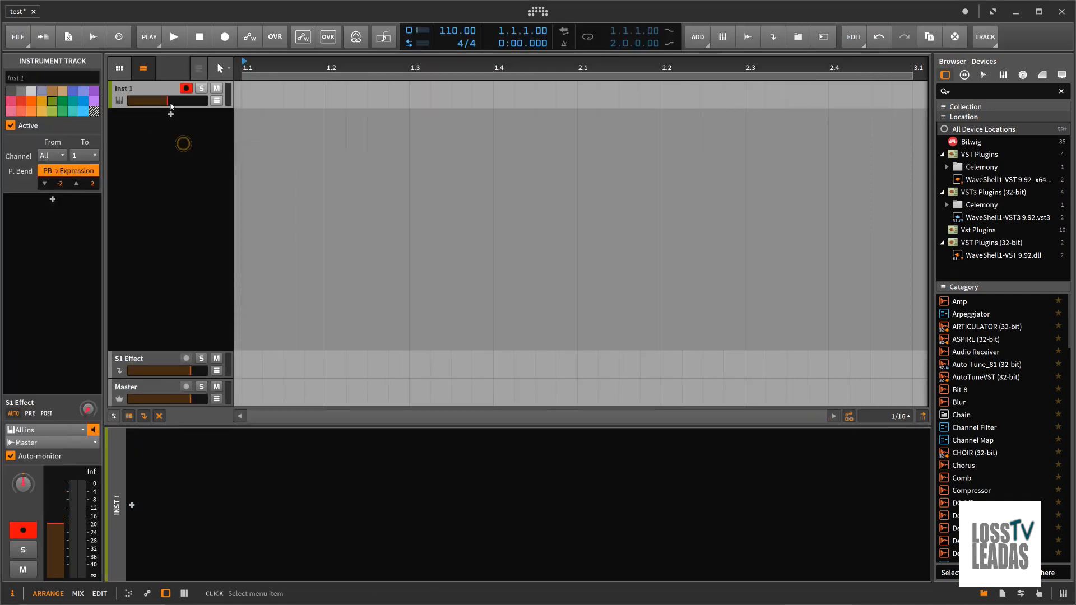
Insert Bitwig's Organ instrument into the new track's device chain
left_click(132, 506)
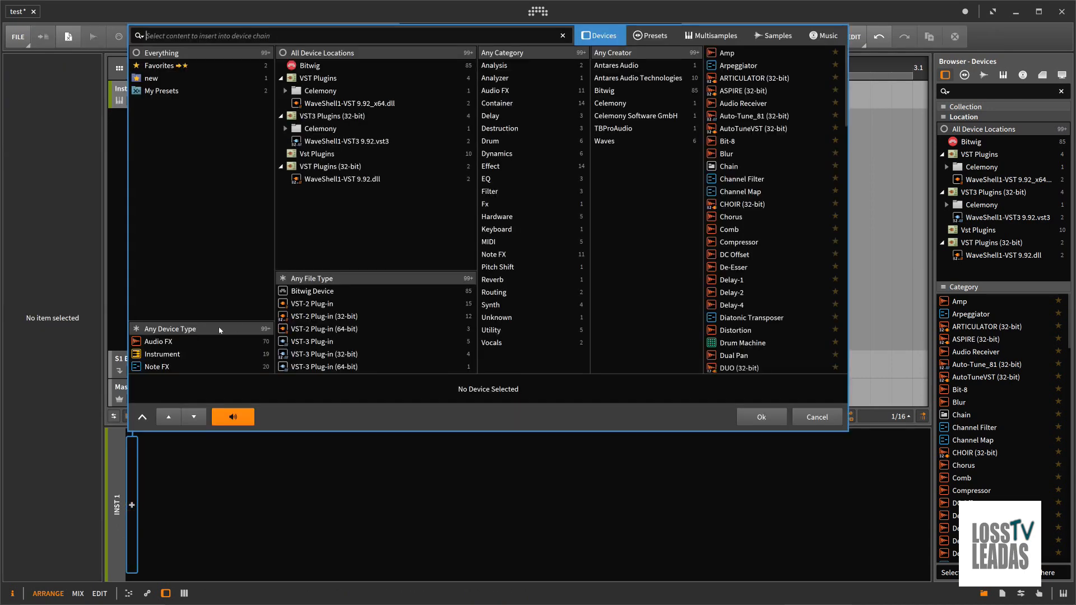
left_click(173, 355)
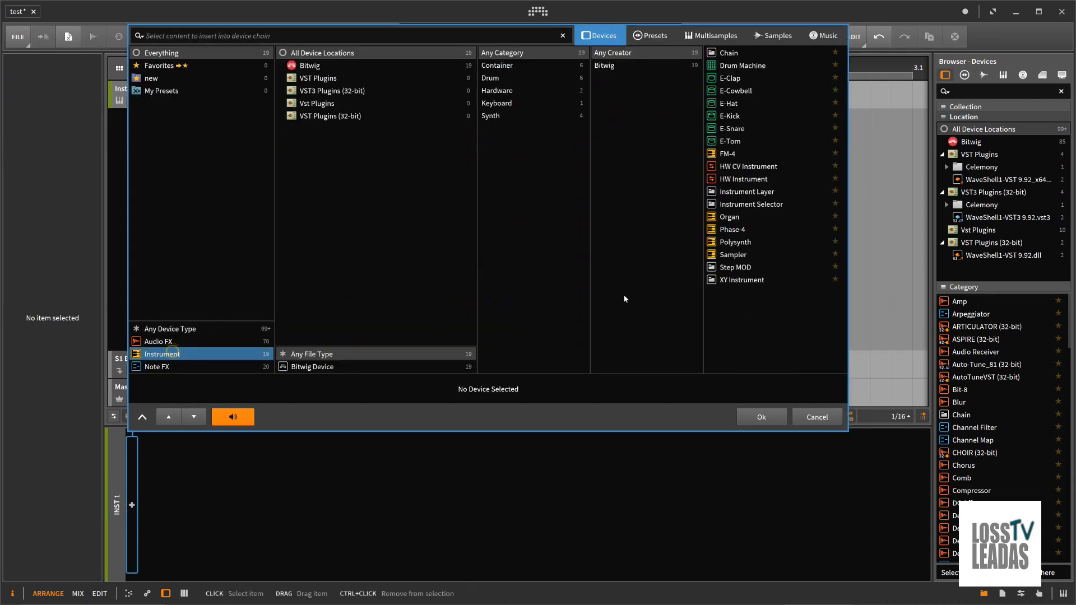
left_click(736, 218)
double_click(736, 218)
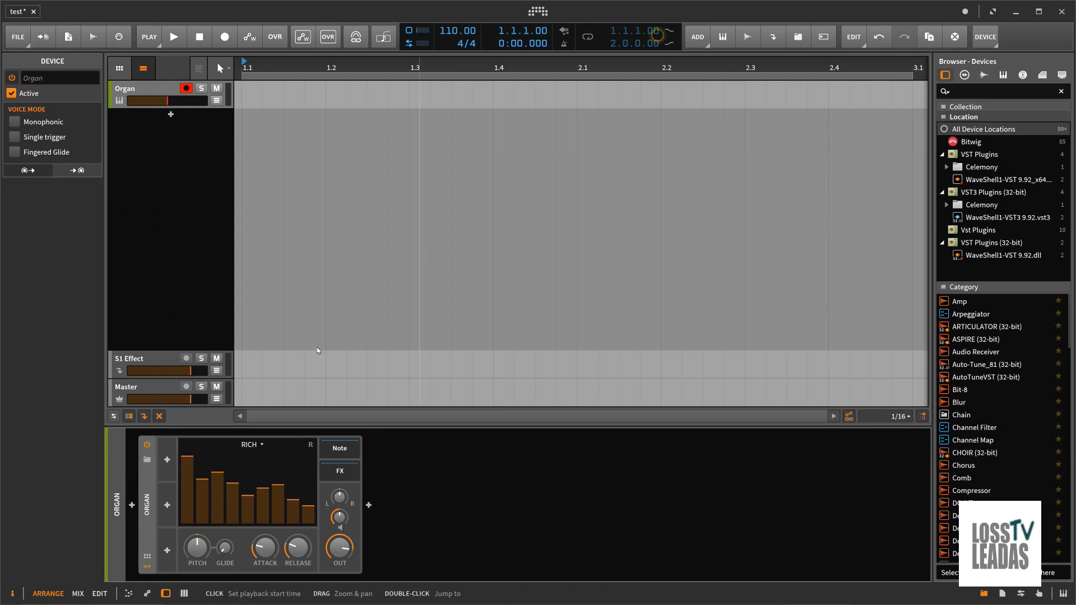
Load the Harmmond preset into the Organ device and inspect its FX chain
left_click(147, 460)
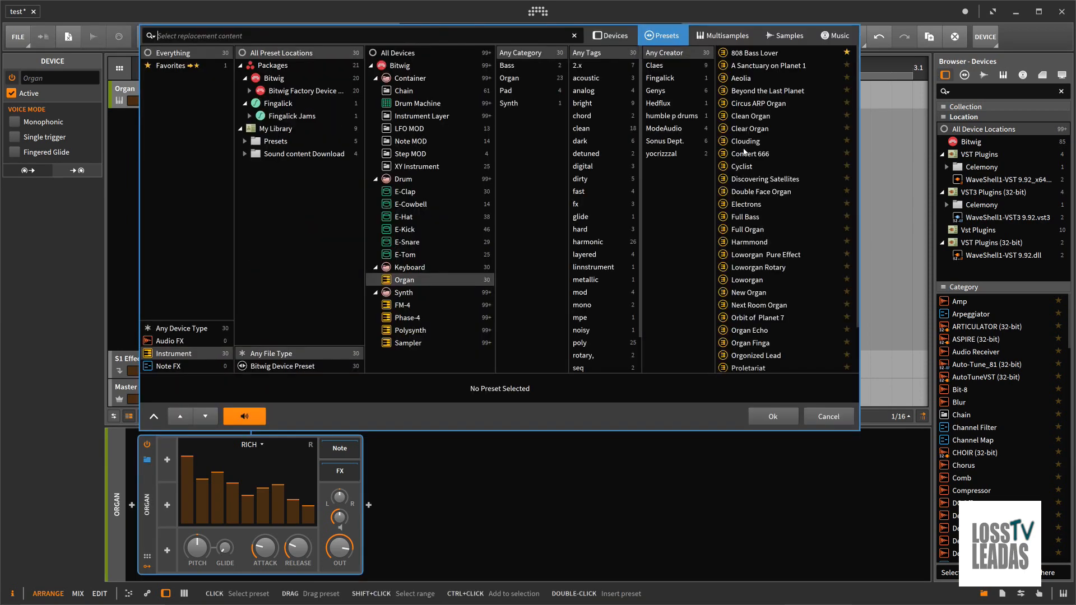
left_click(749, 242)
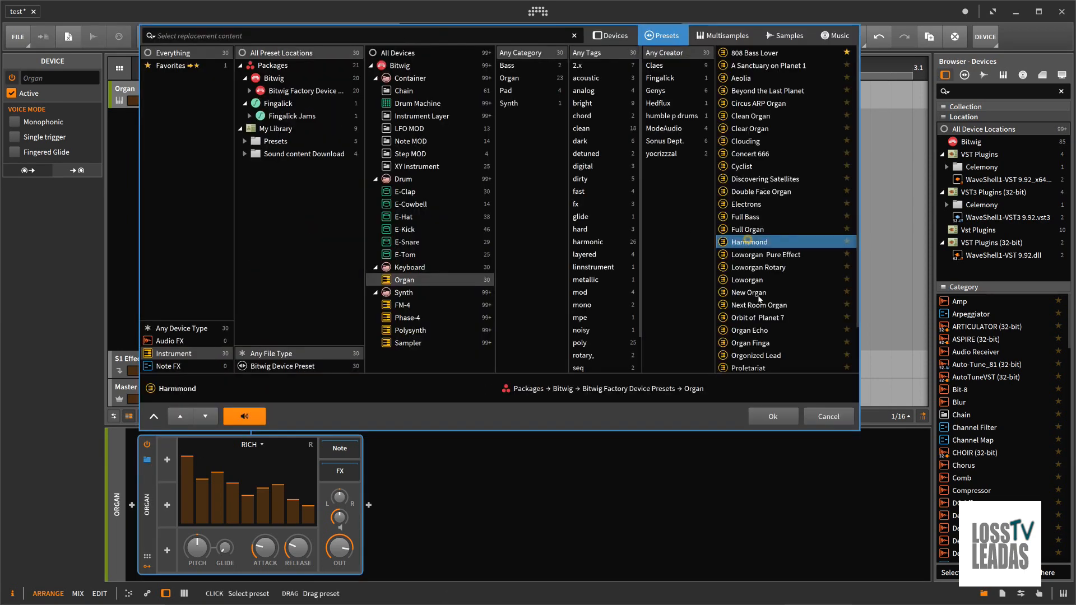
left_click(762, 413)
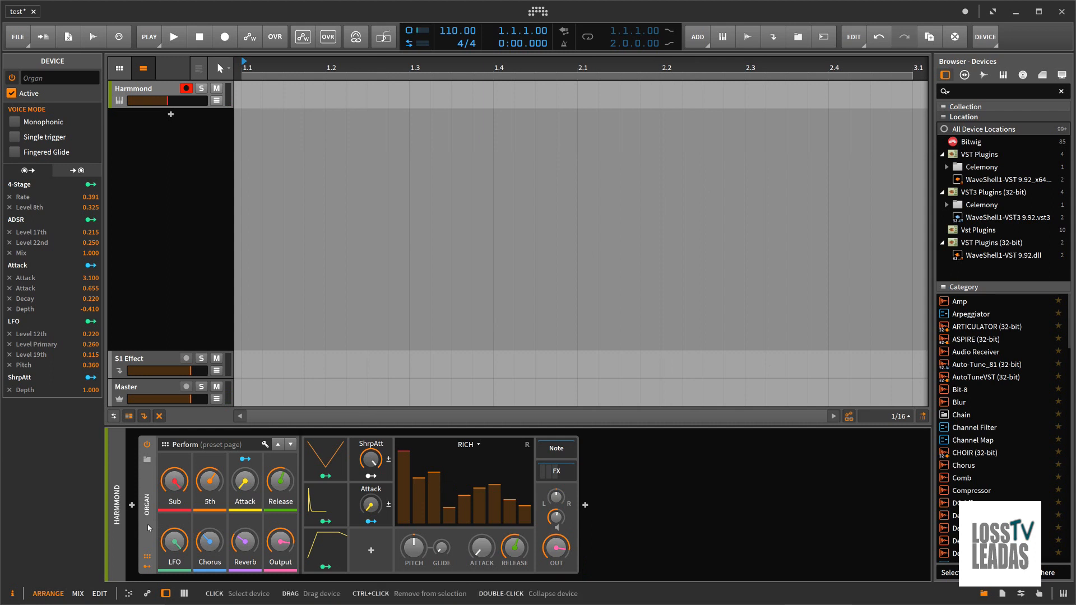
left_click(553, 472)
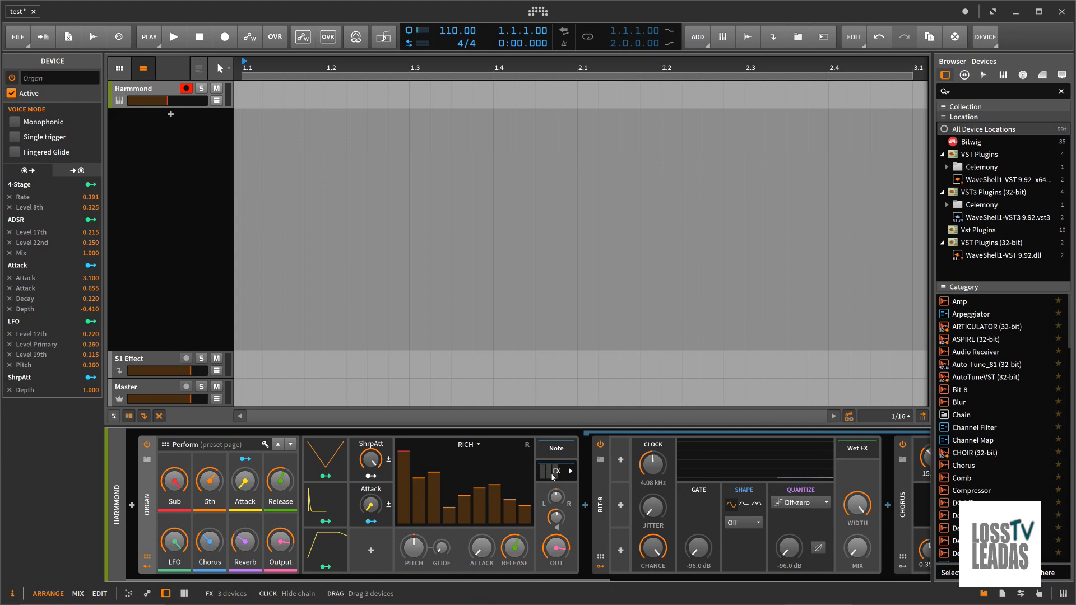
left_click(554, 473)
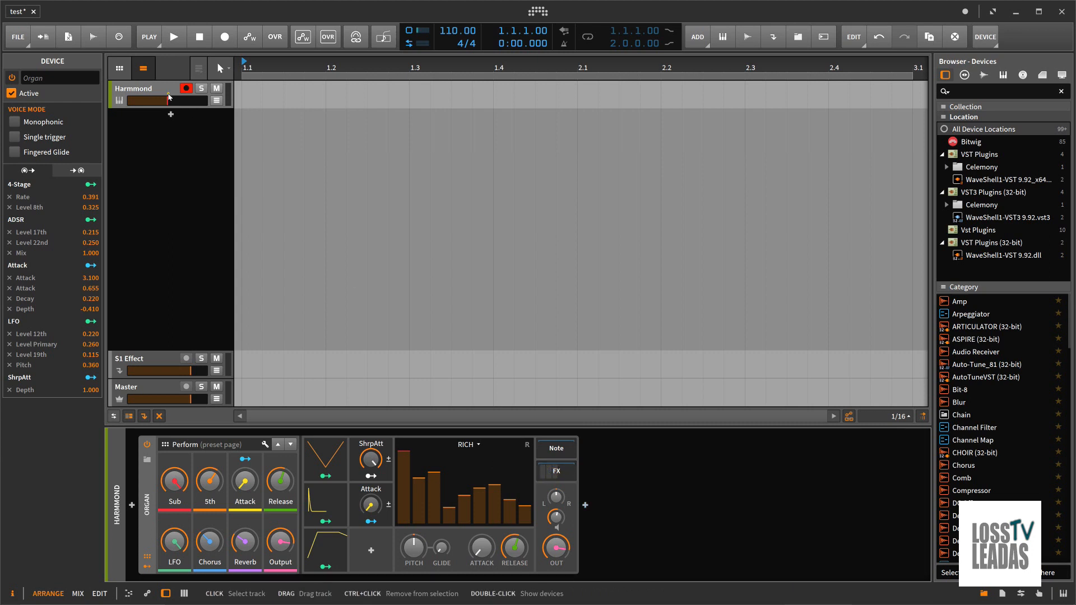
Record a chord phrase of just over two bars on the Harmmond track
left_click(169, 96)
left_click(209, 40)
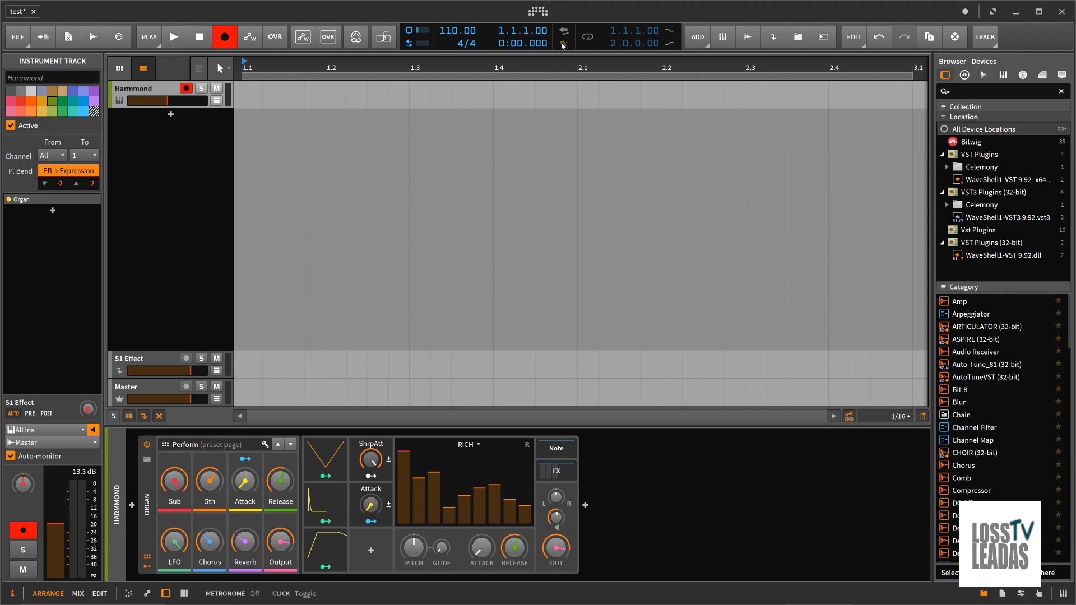
left_click(179, 38)
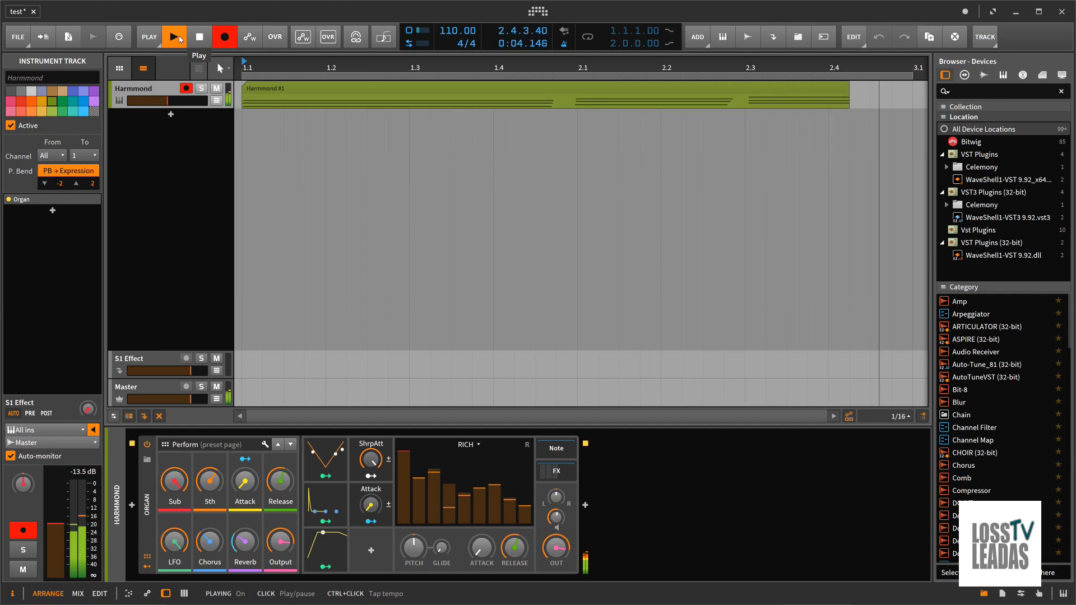
left_click(179, 37)
Trim the recorded Harmmond clip to a length of two bars and loop playback over bars 1 to 3
left_click_drag(290, 63, 330, 99)
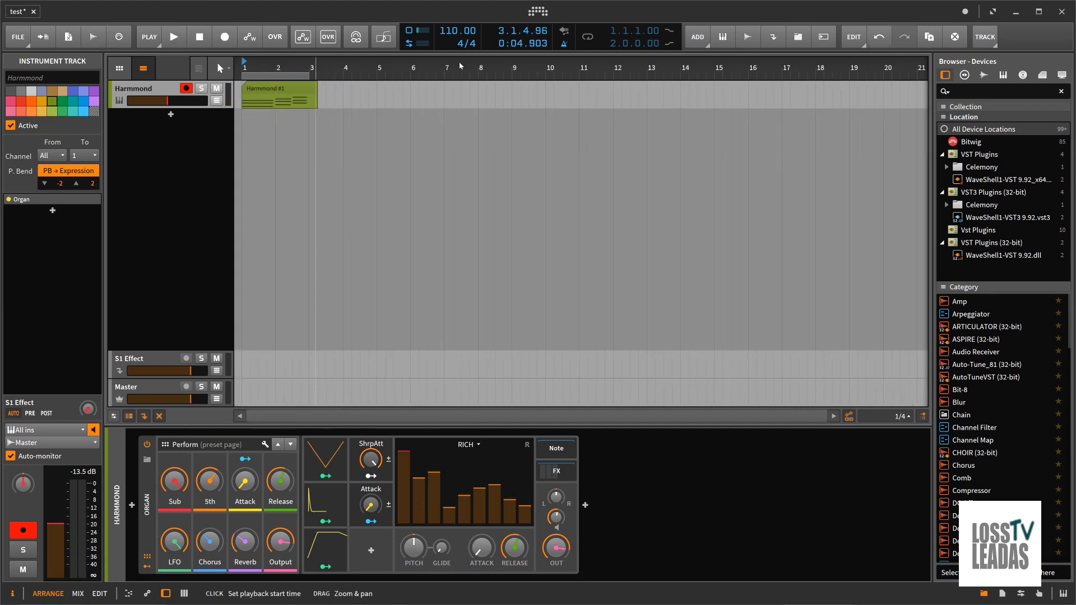
left_click(310, 91)
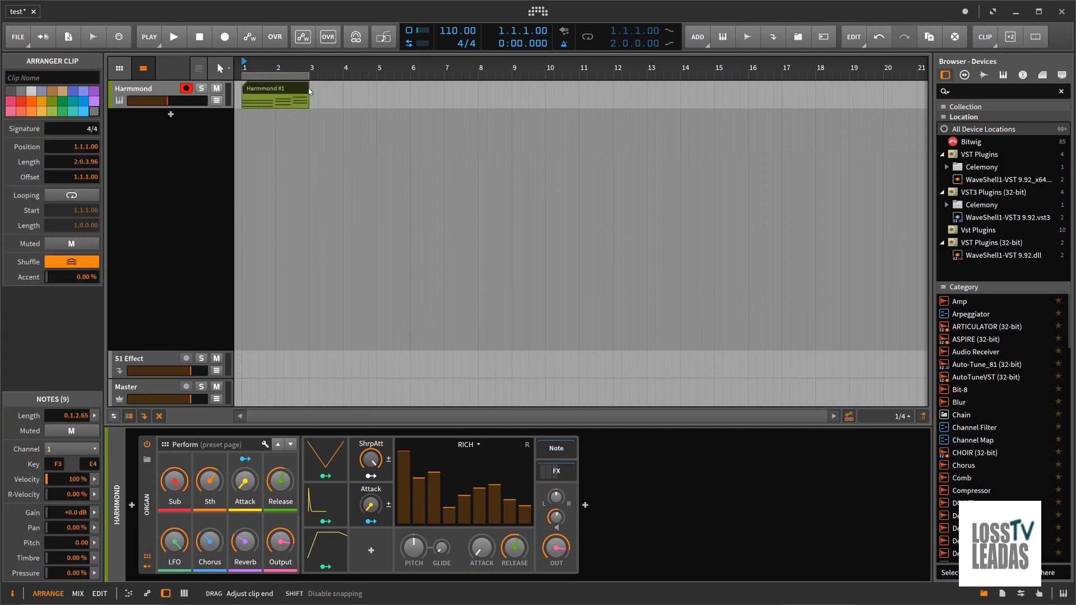
key("ctrl+l")
left_click_drag(246, 62, 246, 62)
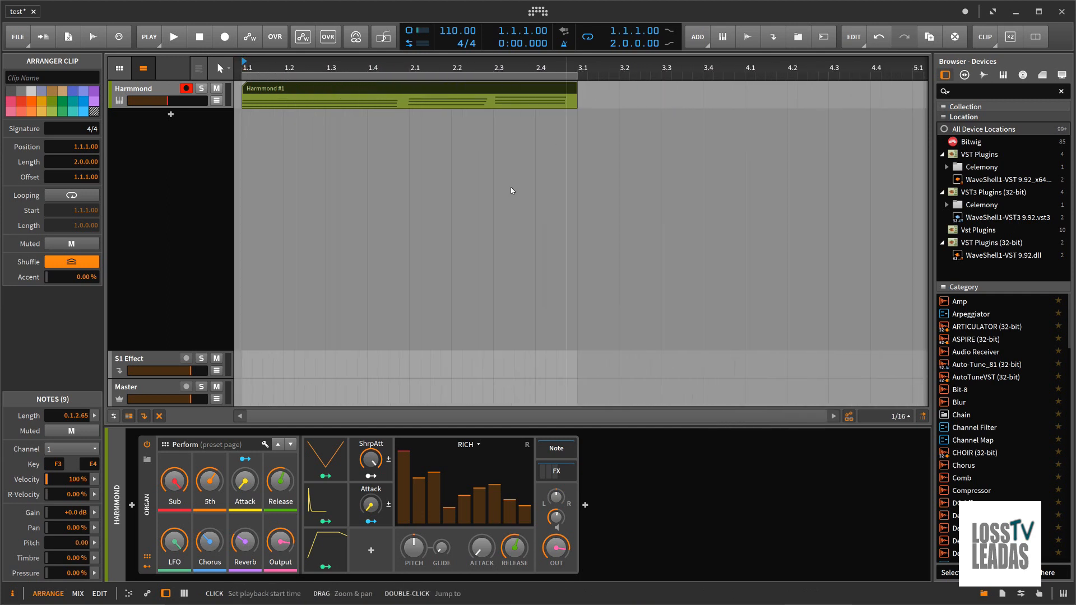
Map the Organ's Pitch knob to a knob on the hardware MIDI controller
right_click(416, 554)
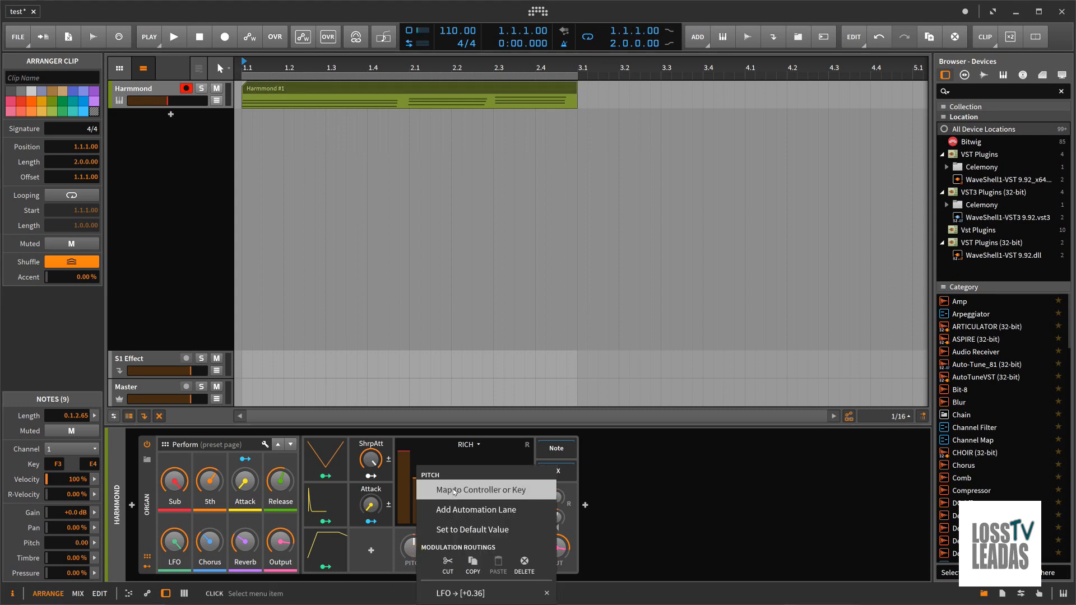
left_click(658, 492)
right_click(422, 552)
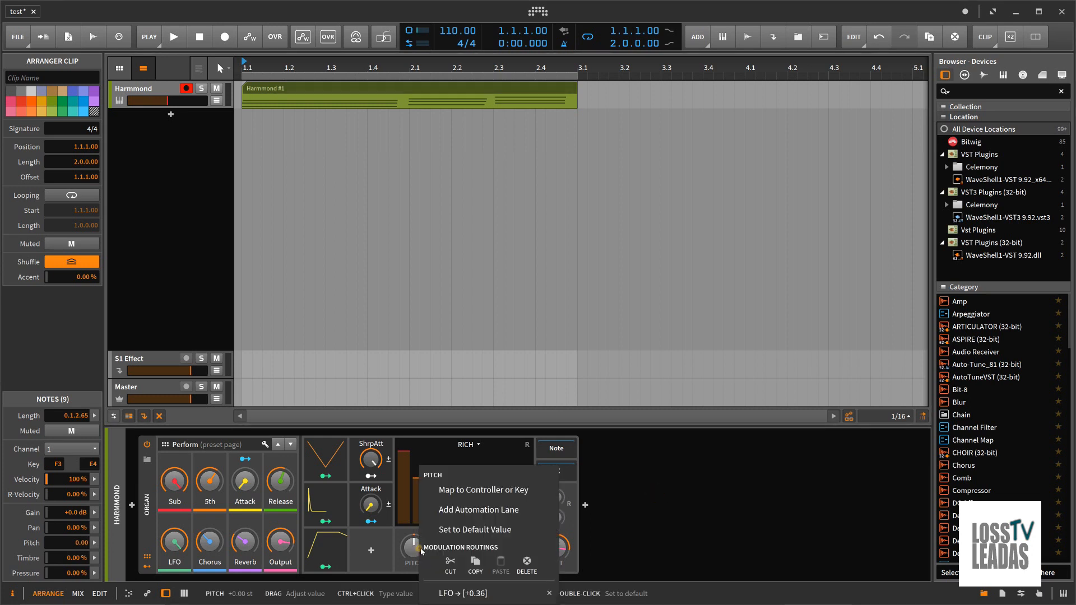
left_click(472, 496)
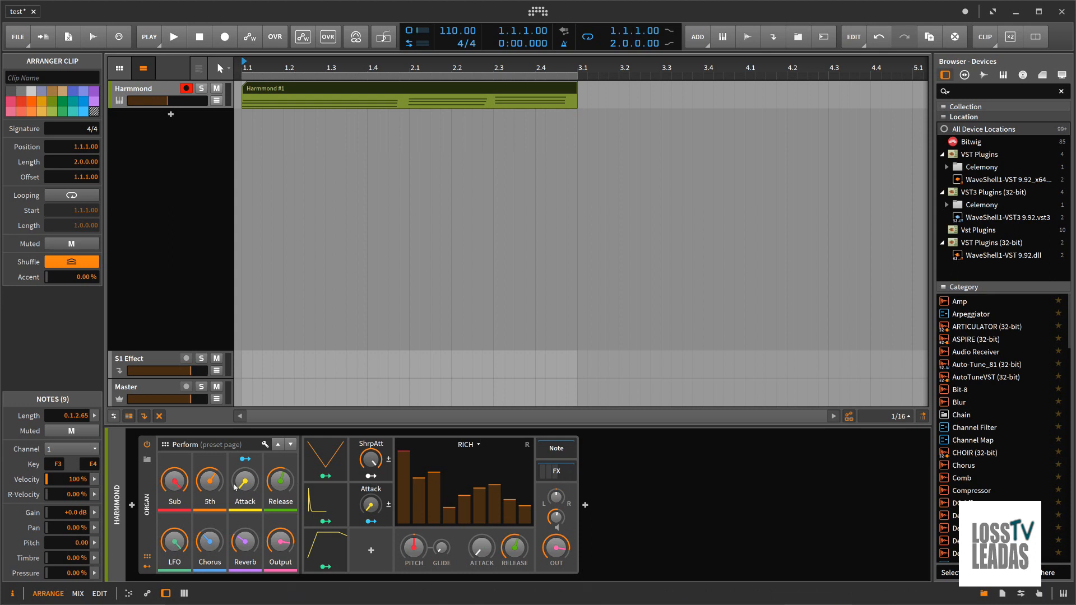
Map the Organ's 5th and Chorus remote controls to hardware controller knobs
right_click(205, 488)
left_click(236, 490)
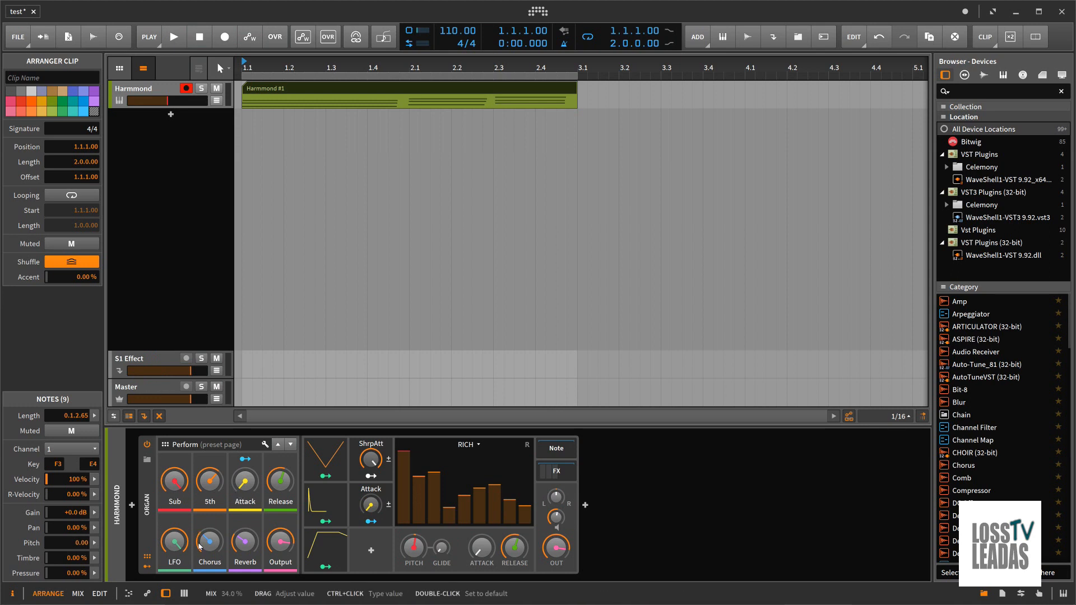
right_click(204, 547)
left_click(239, 489)
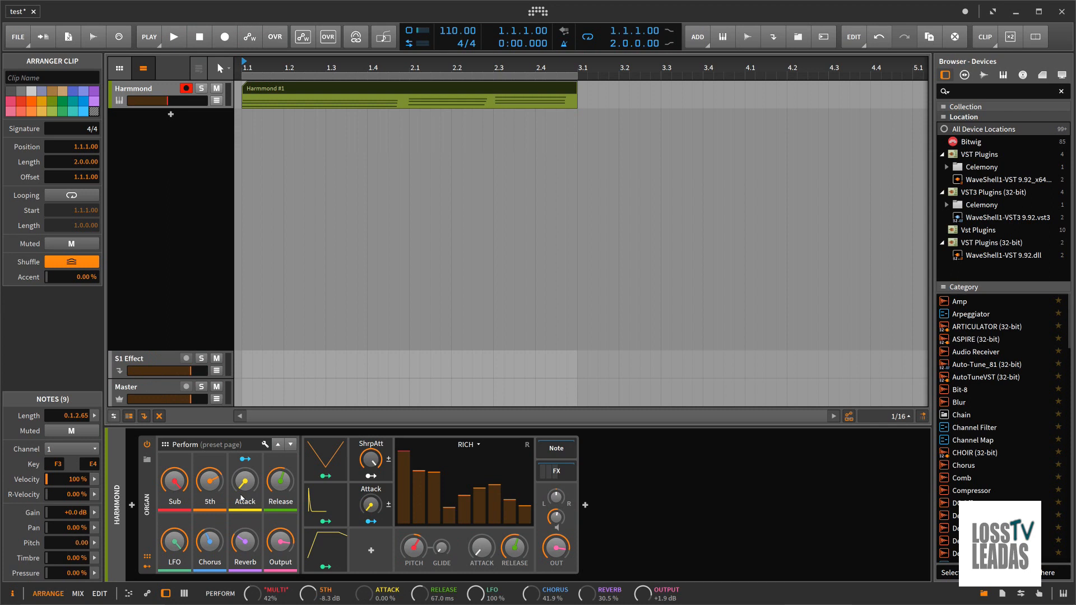
Map the Organ's Reverb and Sub remote controls to hardware controller knobs, and enable automation writing for the arranger
right_click(245, 479)
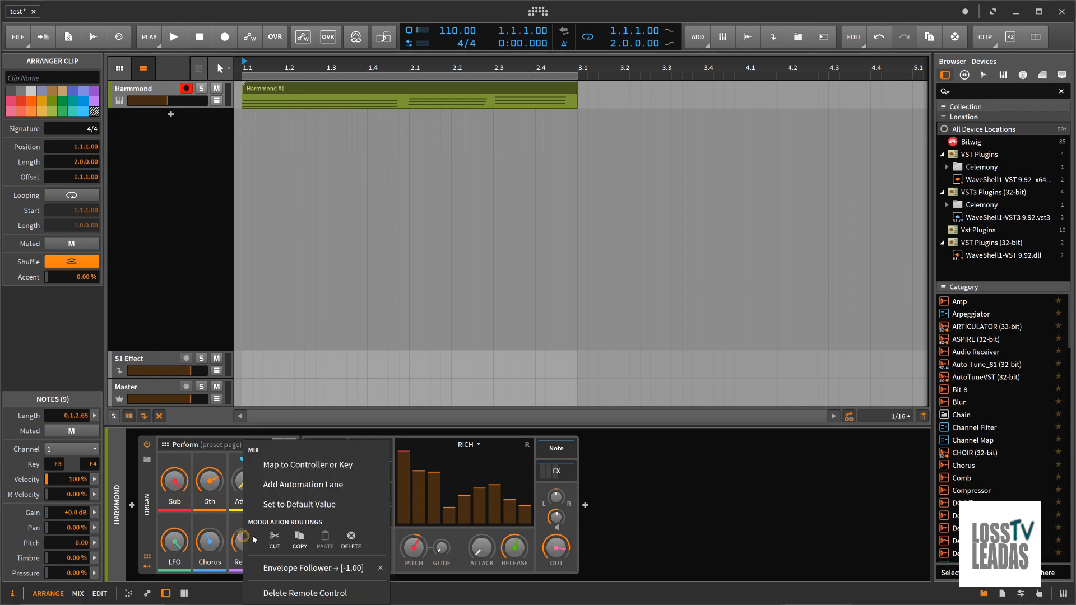
left_click(286, 464)
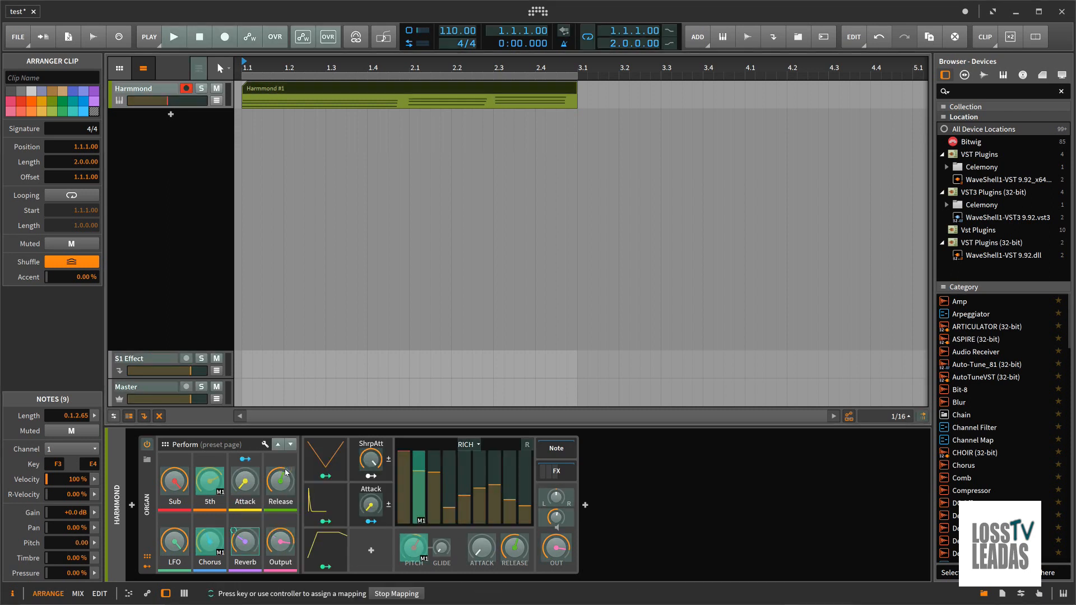
right_click(172, 470)
left_click(206, 491)
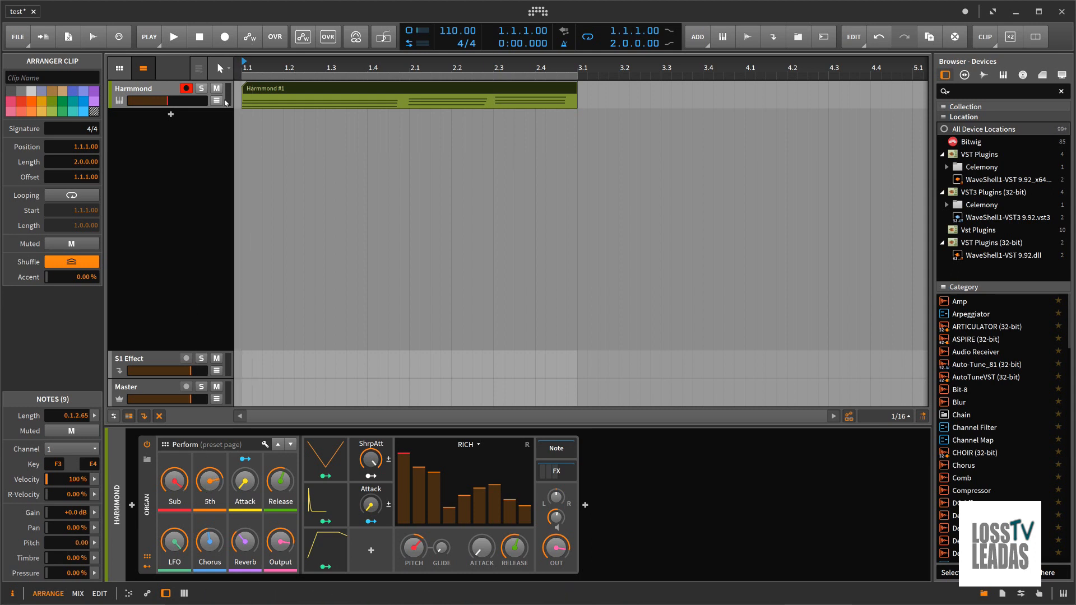
left_click(253, 41)
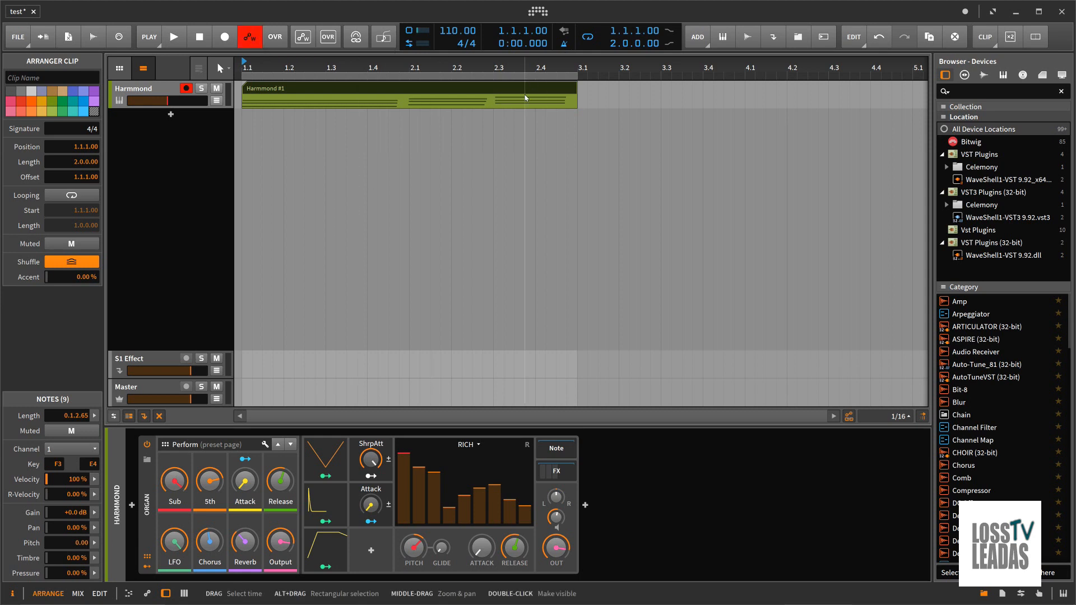
Record the mapped hardware knob movements as automation during playback of the Harmmond clip, and show the track's automation lane
key("space")
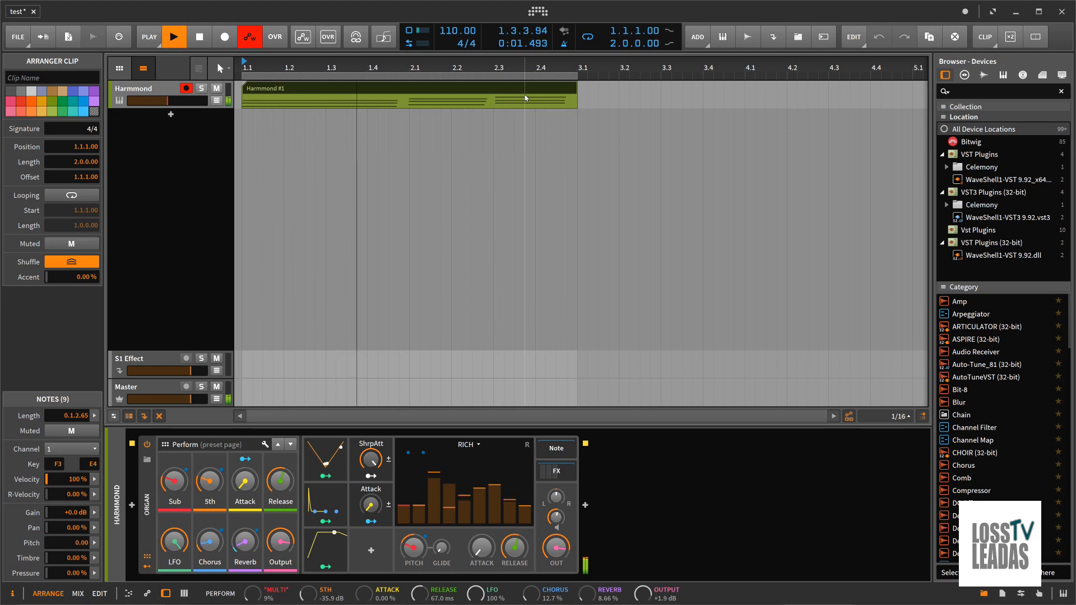
key("space")
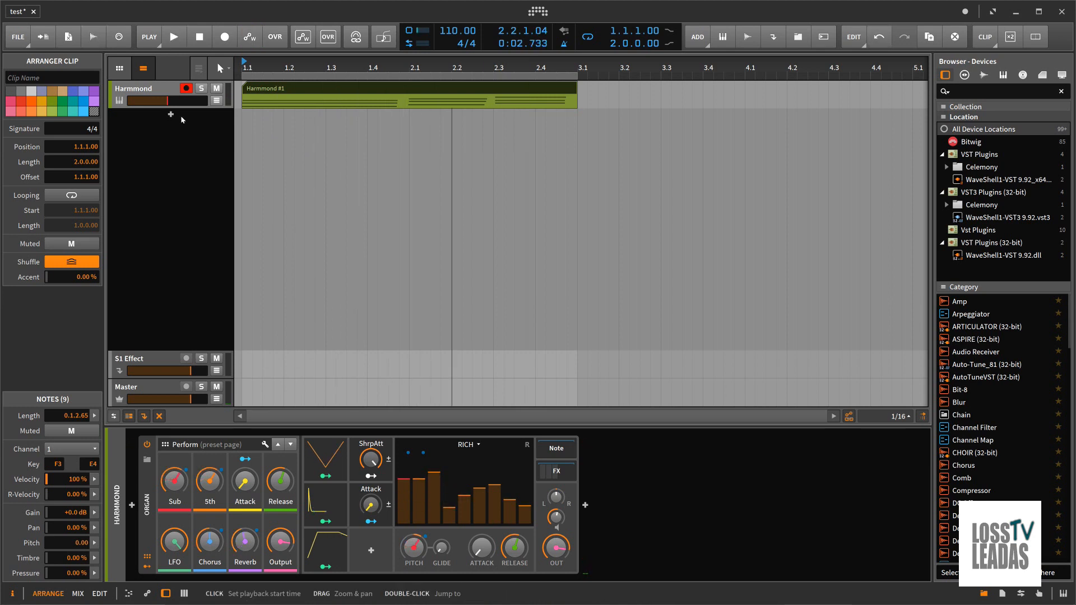
left_click(217, 102)
View the recorded Organ automation for Reverb Mix, Pitch and Level 5th one after another in the lane
left_click(217, 121)
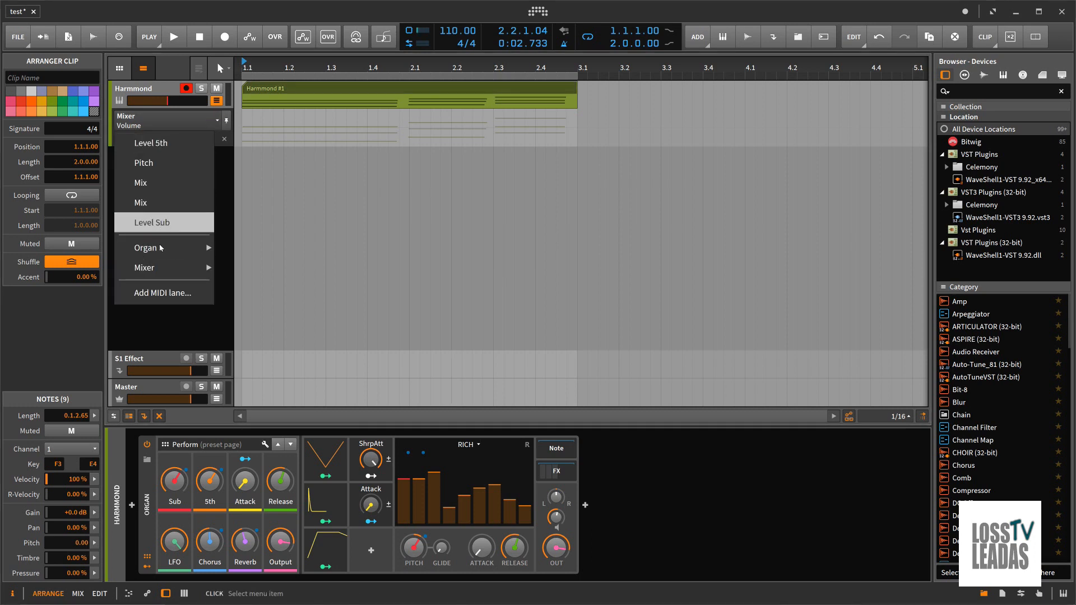
left_click(158, 179)
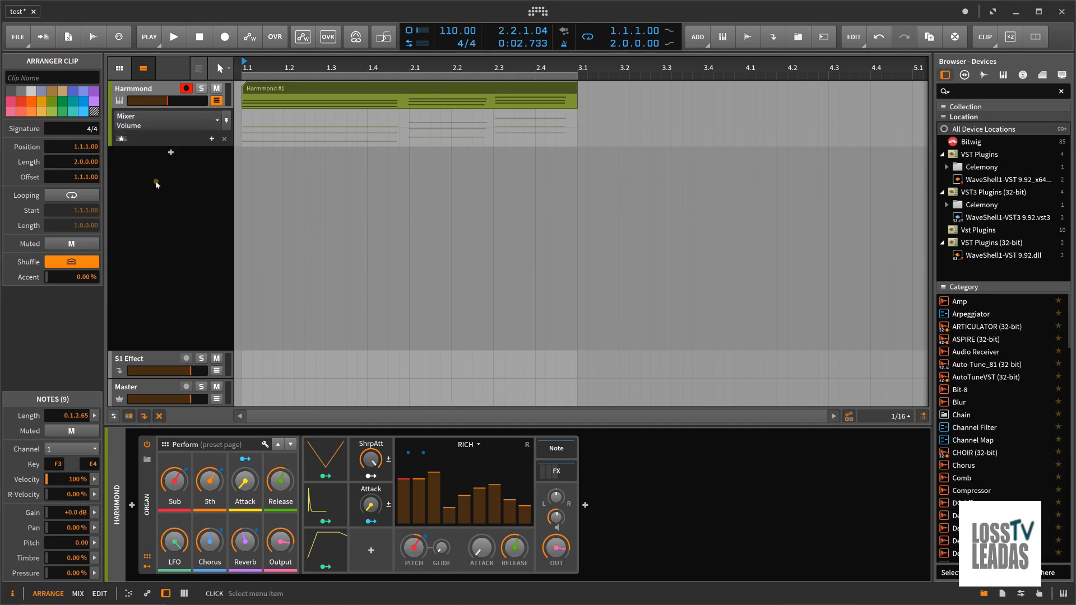
left_click(217, 120)
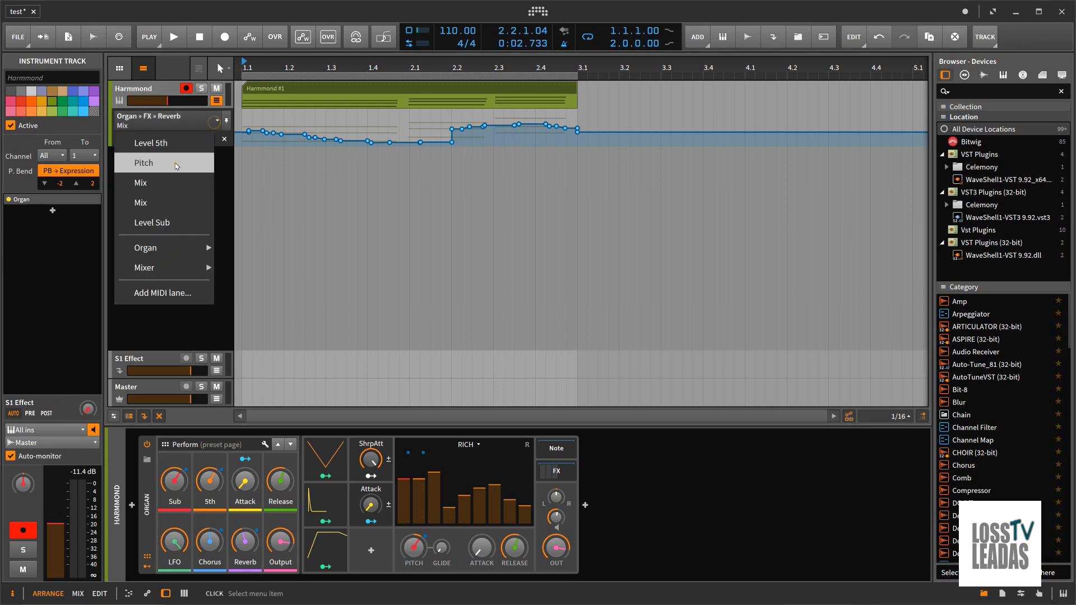
left_click(175, 163)
left_click(216, 120)
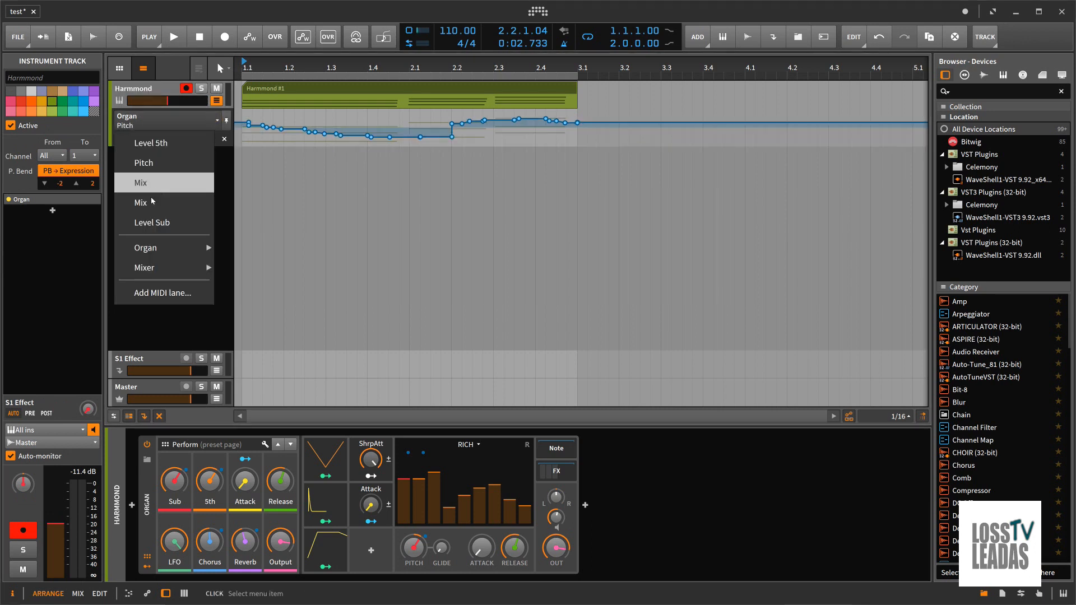
left_click(161, 147)
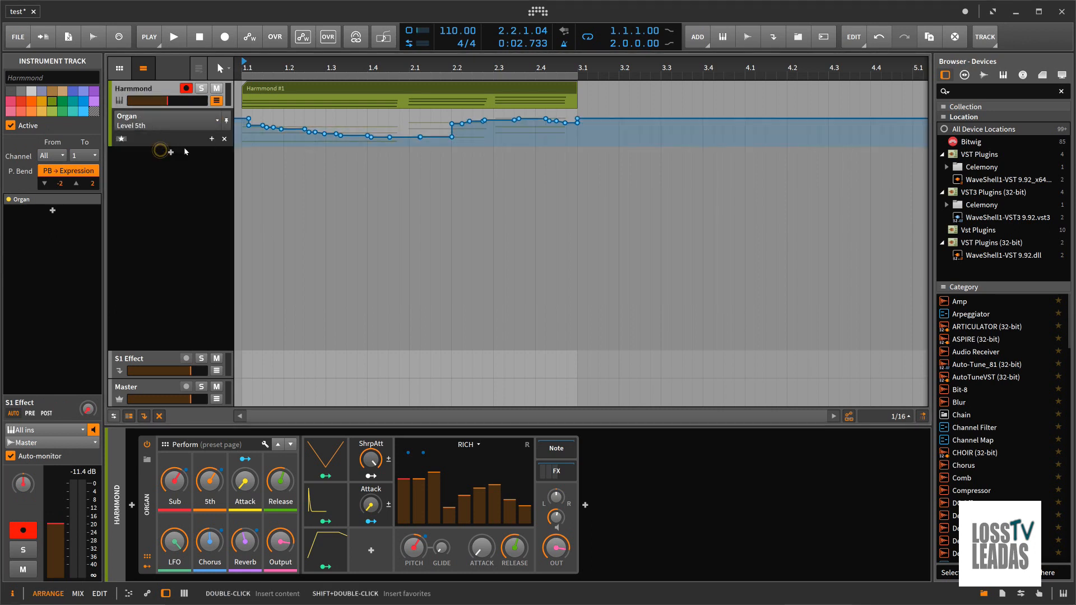
Show the Organ's Level Sub automation and move its point at 1.1.4.00 to a value of about -14.4 dB
left_click(216, 120)
left_click(163, 223)
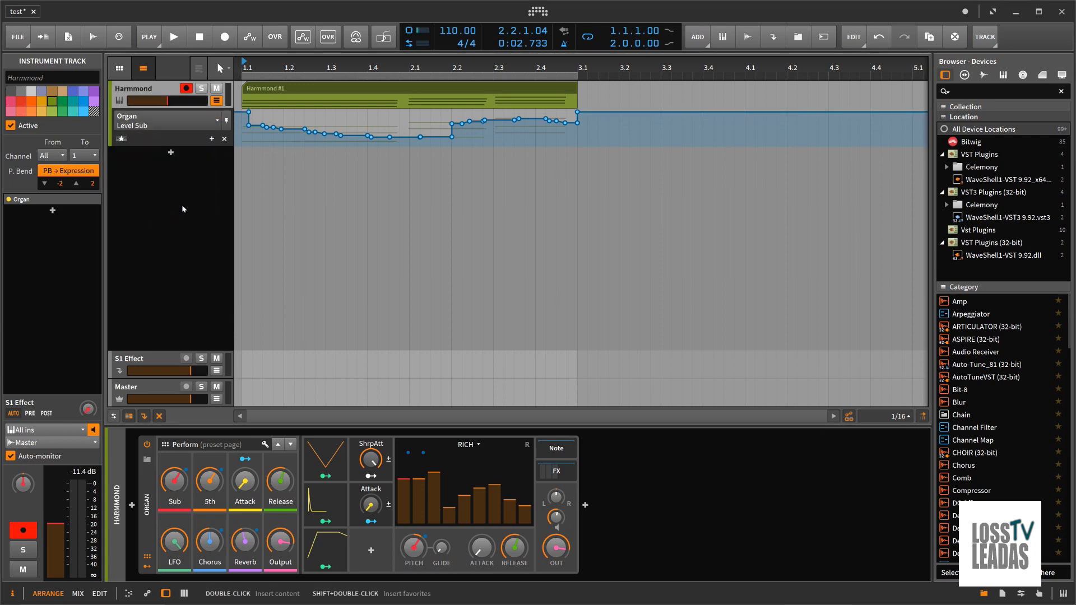
left_click(270, 125)
left_click_drag(271, 125, 273, 127)
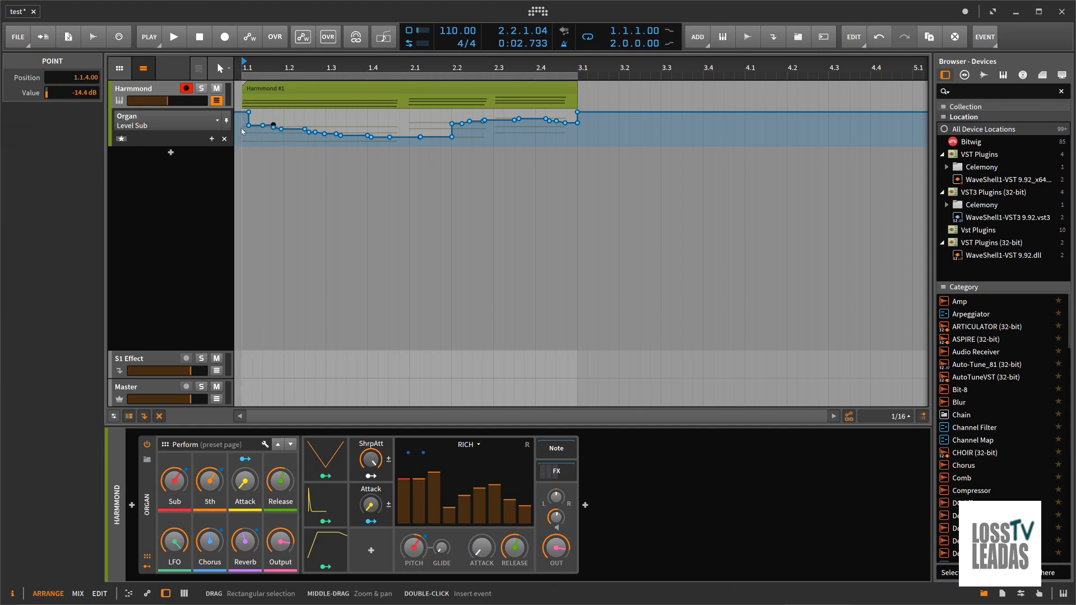
Open the Harmmond clip in an enlarged note editor and view its Velocity, Pressure and Timbre note expressions
double_click(274, 89)
left_click_drag(262, 409, 263, 316)
left_click(195, 575)
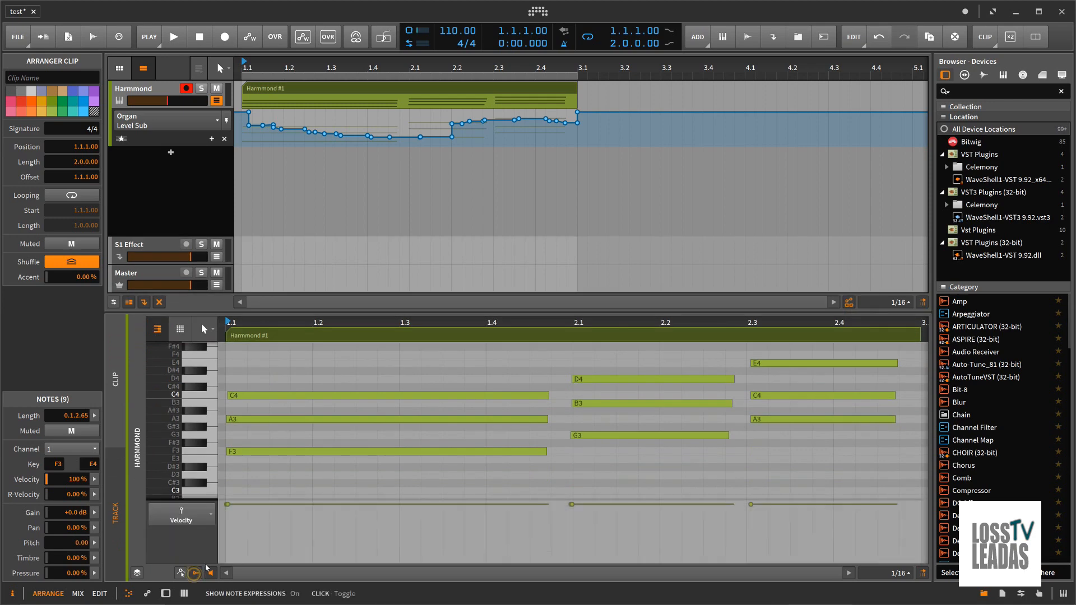
left_click(203, 515)
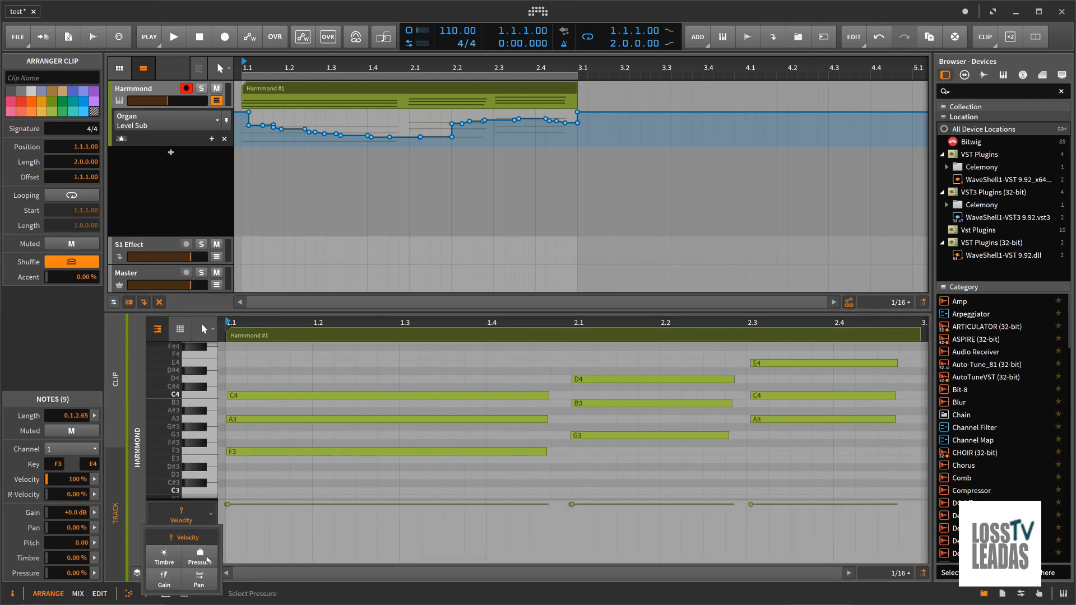
left_click(199, 557)
left_click(211, 524)
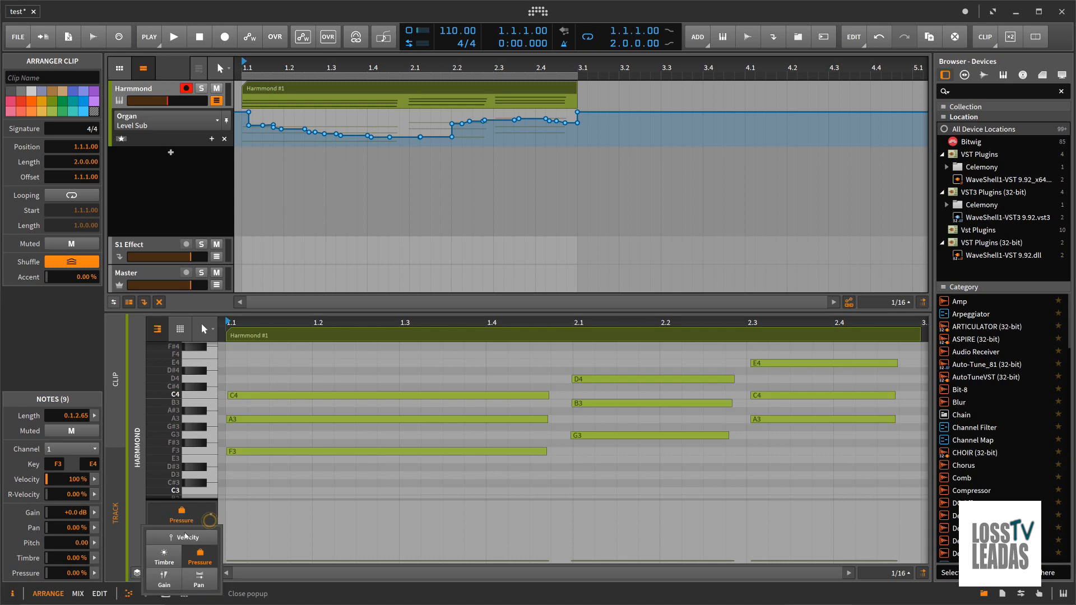
left_click(186, 545)
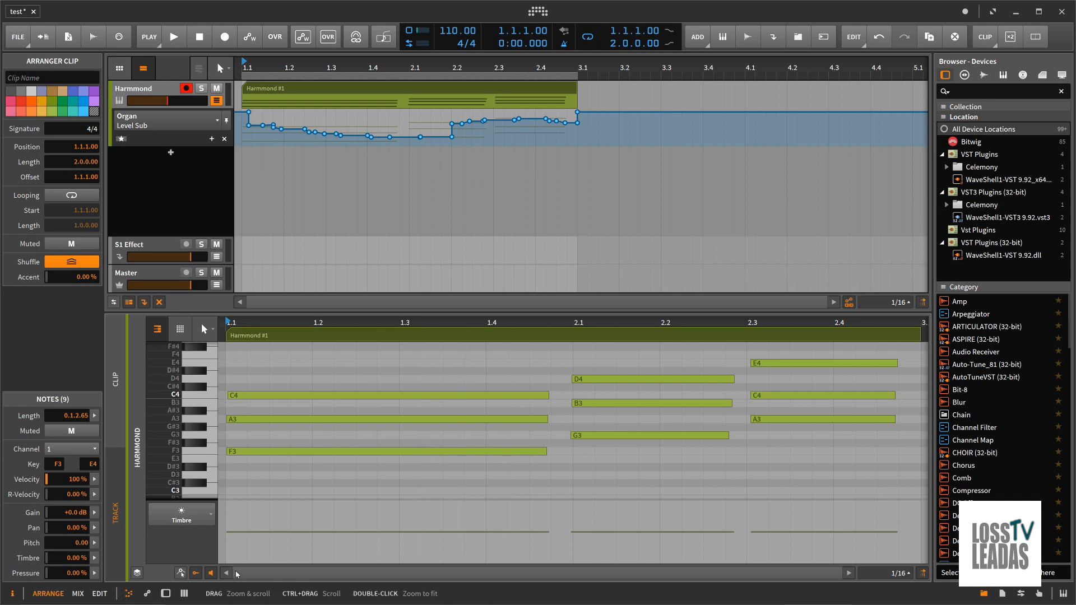
Hide the note editor and the automation lane, and delete the Harmmond track
left_click(125, 594)
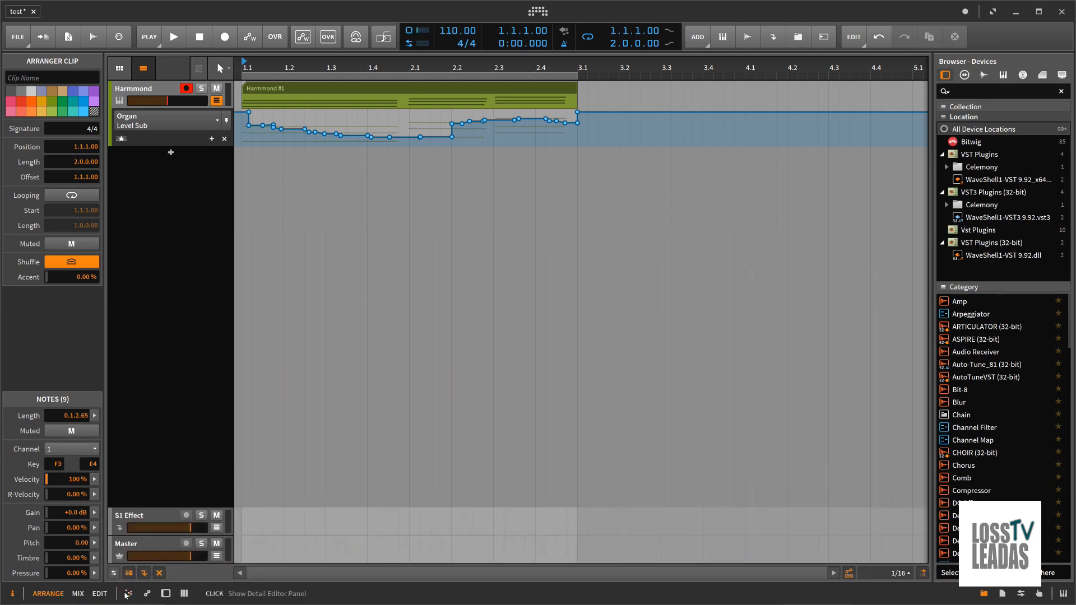
left_click(152, 519)
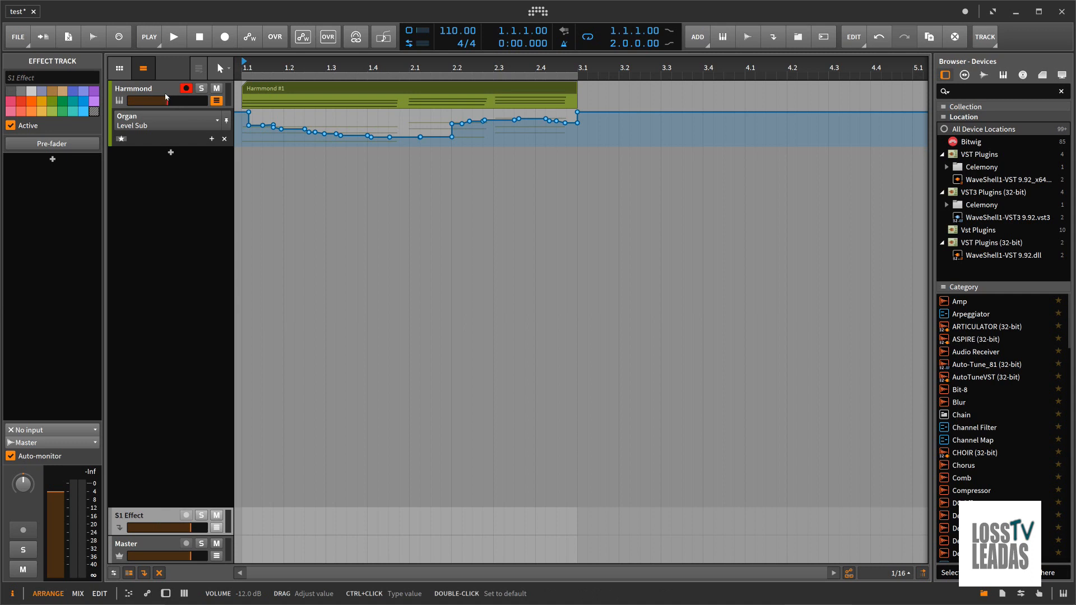
left_click(216, 100)
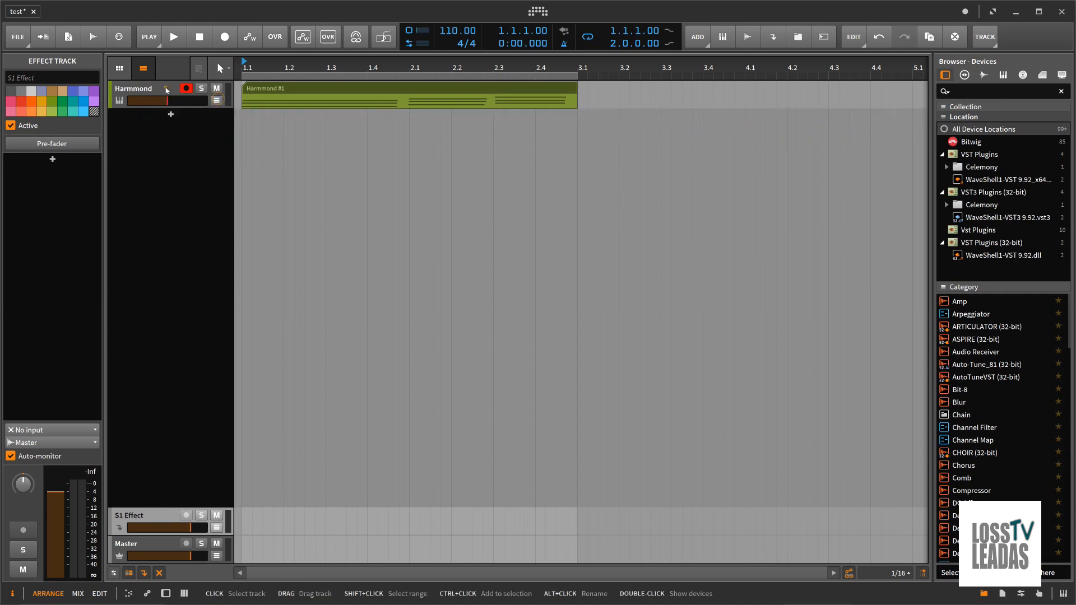
left_click(166, 88)
right_click(166, 89)
left_click(299, 222)
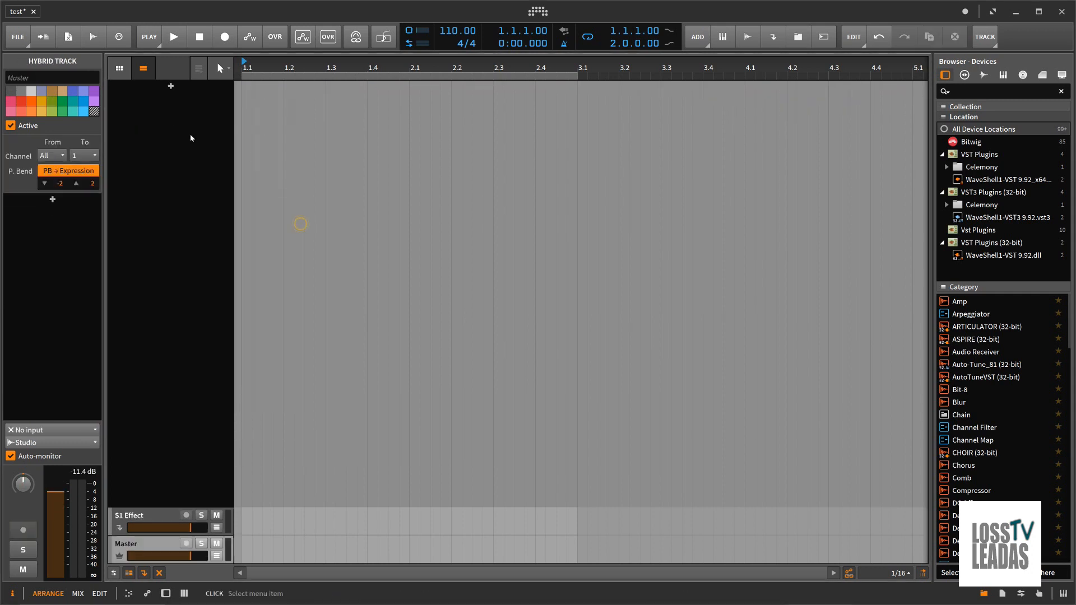
Add an instrument track containing the Instrument Selector container device
left_click(171, 86)
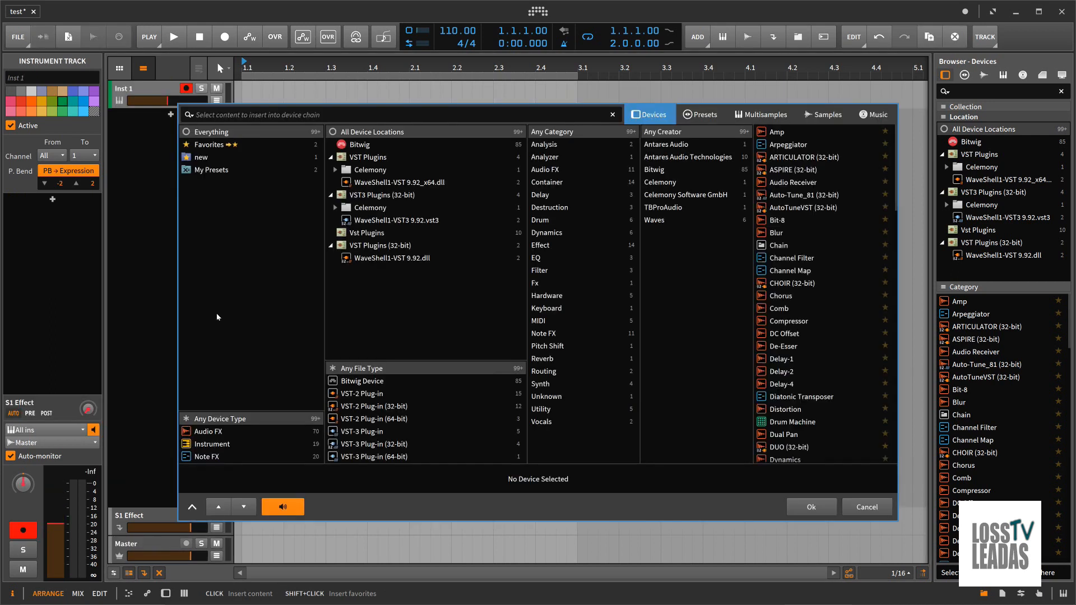
left_click(215, 444)
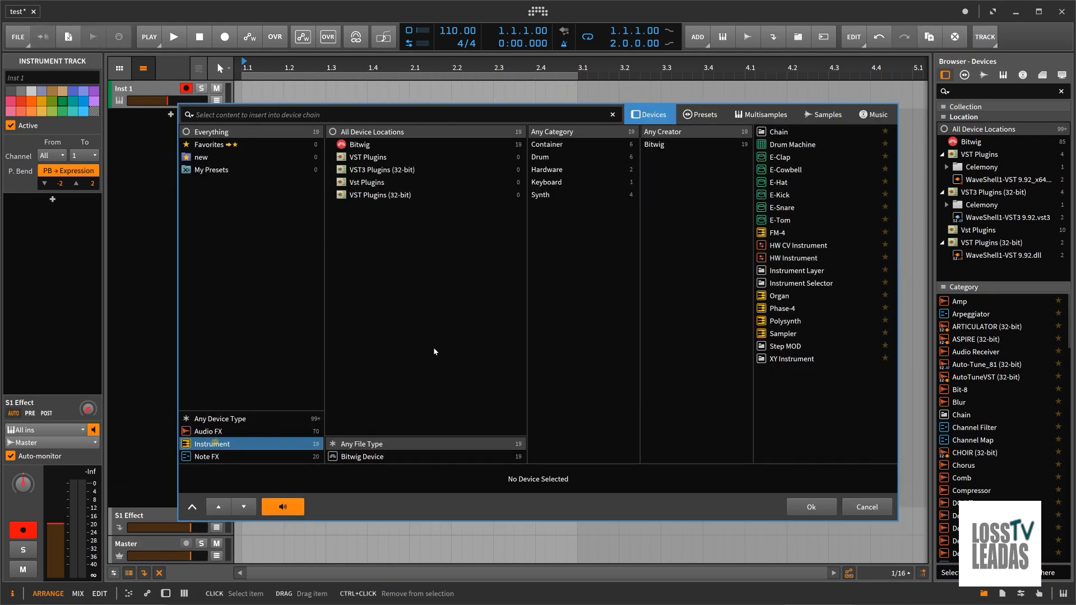
left_click(547, 144)
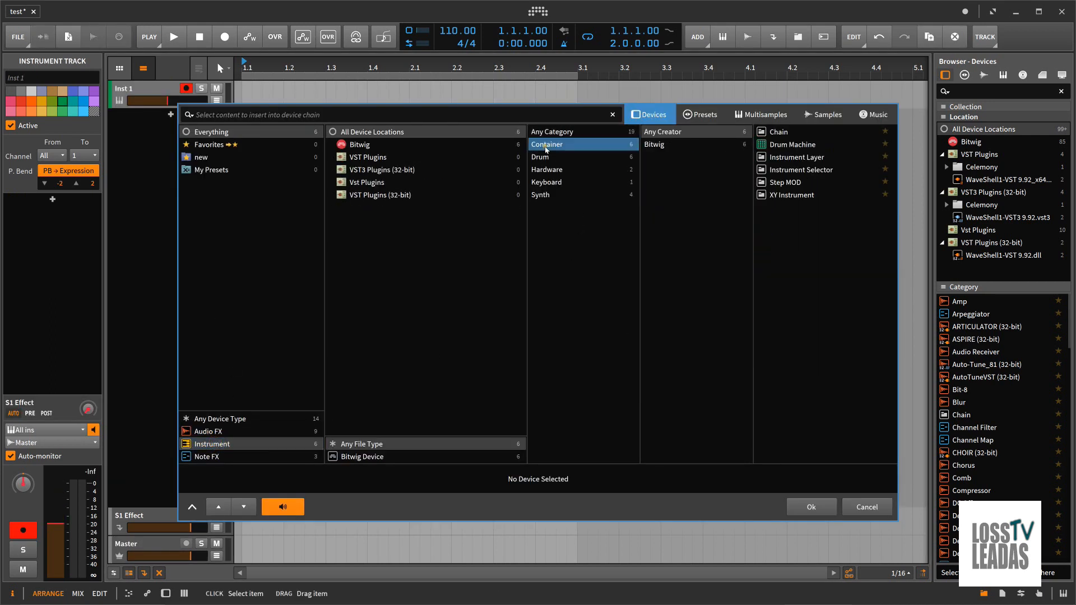
left_click(802, 171)
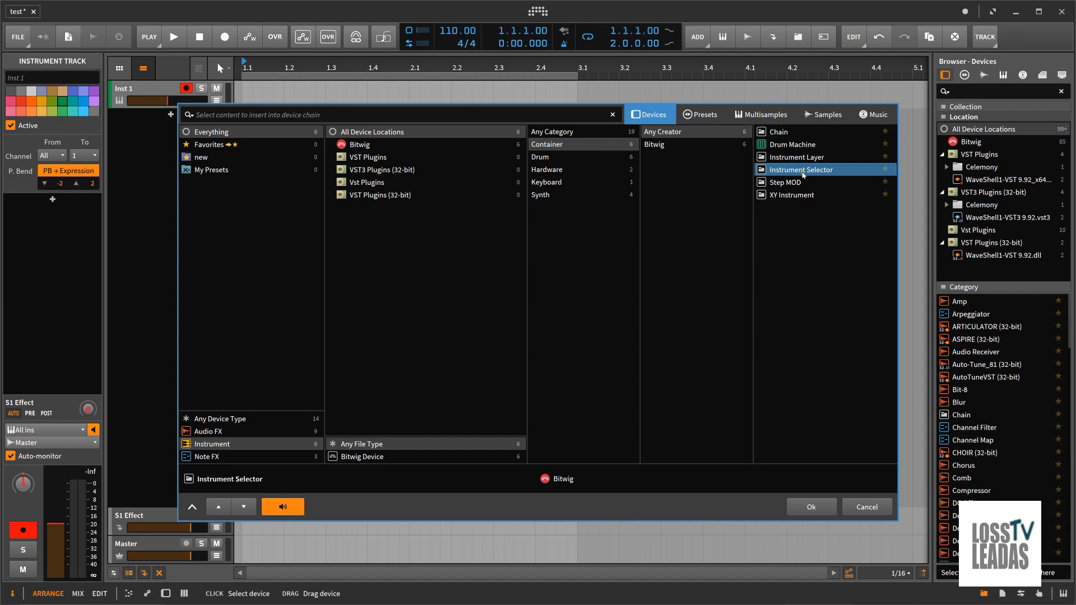
left_click(708, 115)
left_click(651, 115)
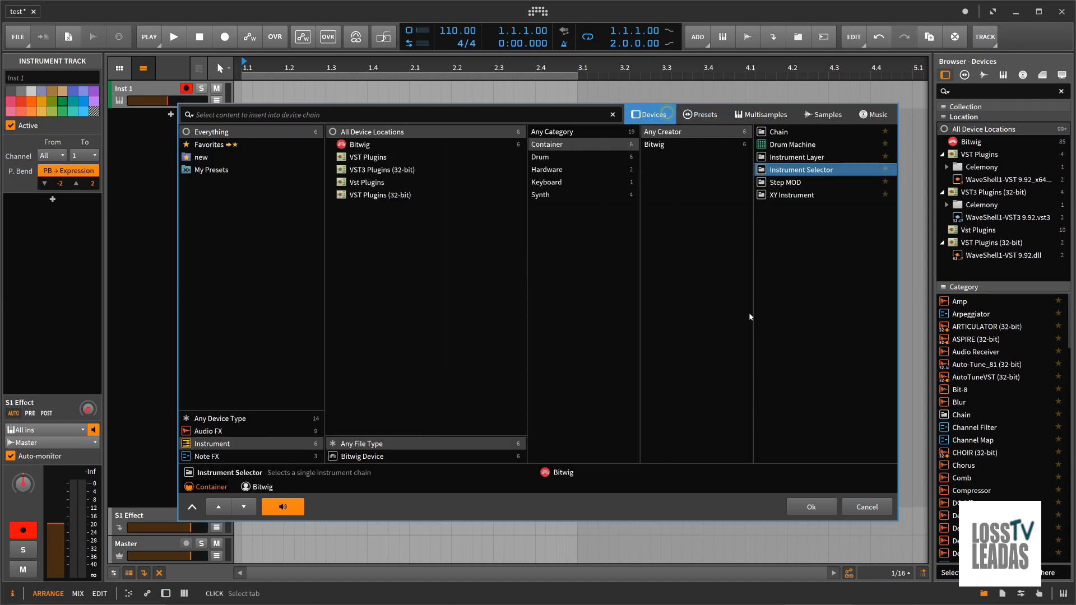
left_click(820, 509)
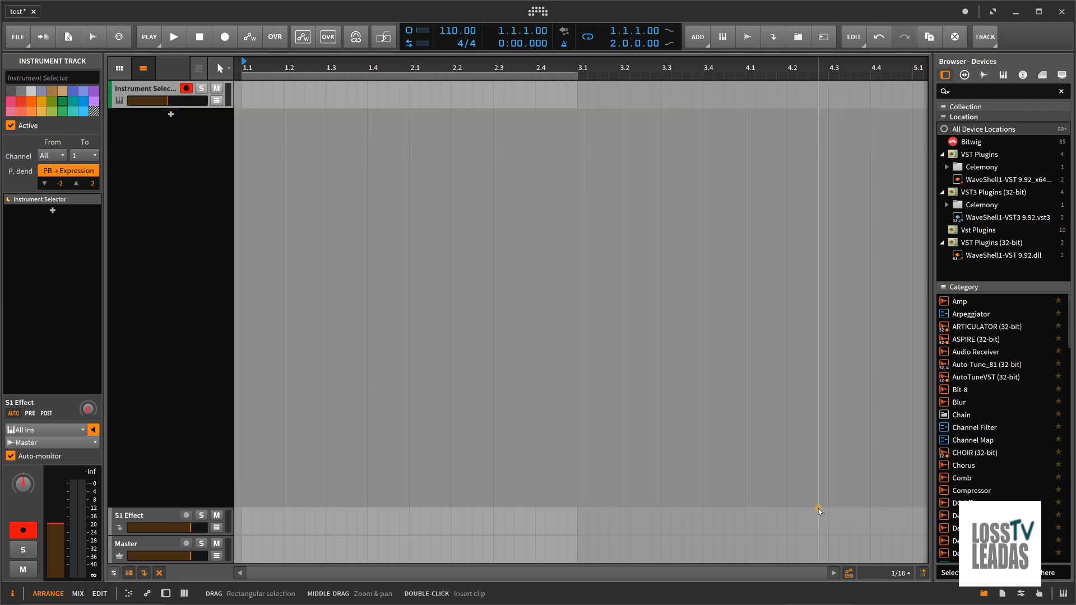
Show the new track's devices and add an Organ as the first layer of the Instrument Selector
double_click(164, 90)
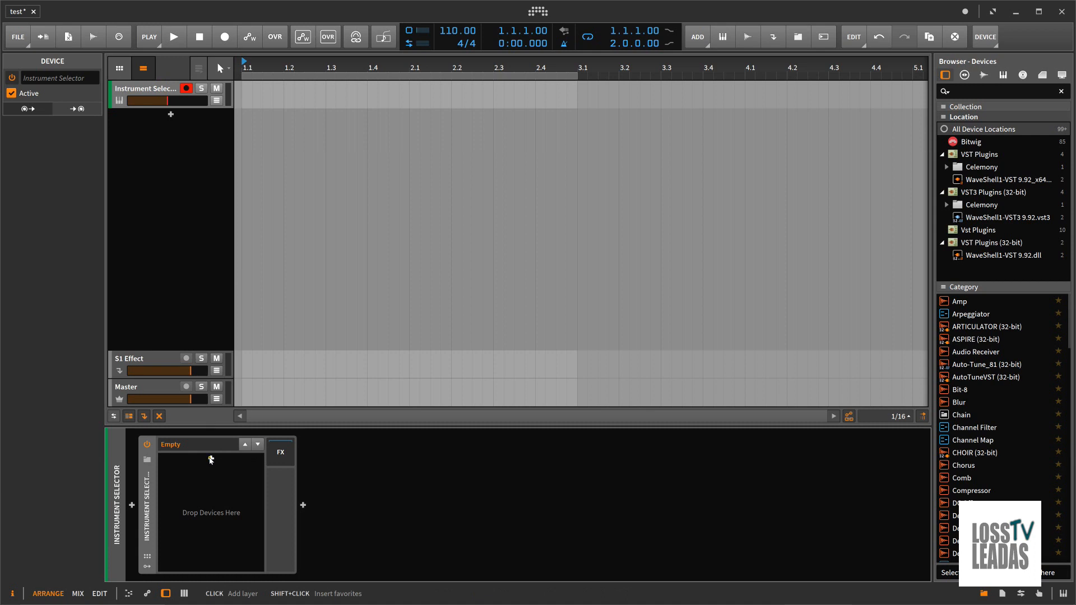
left_click(211, 459)
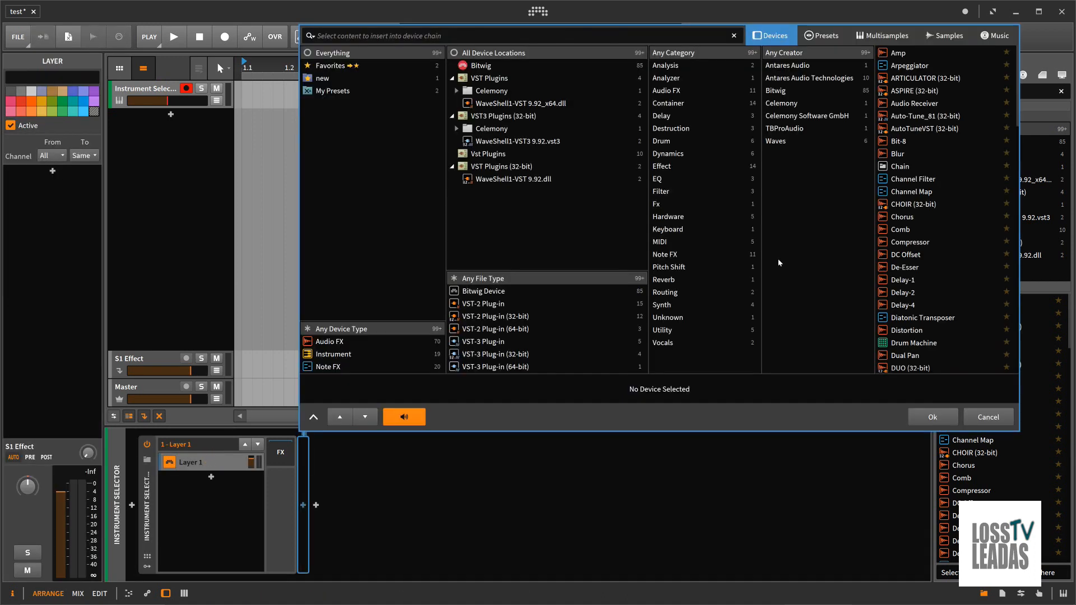
left_click(341, 355)
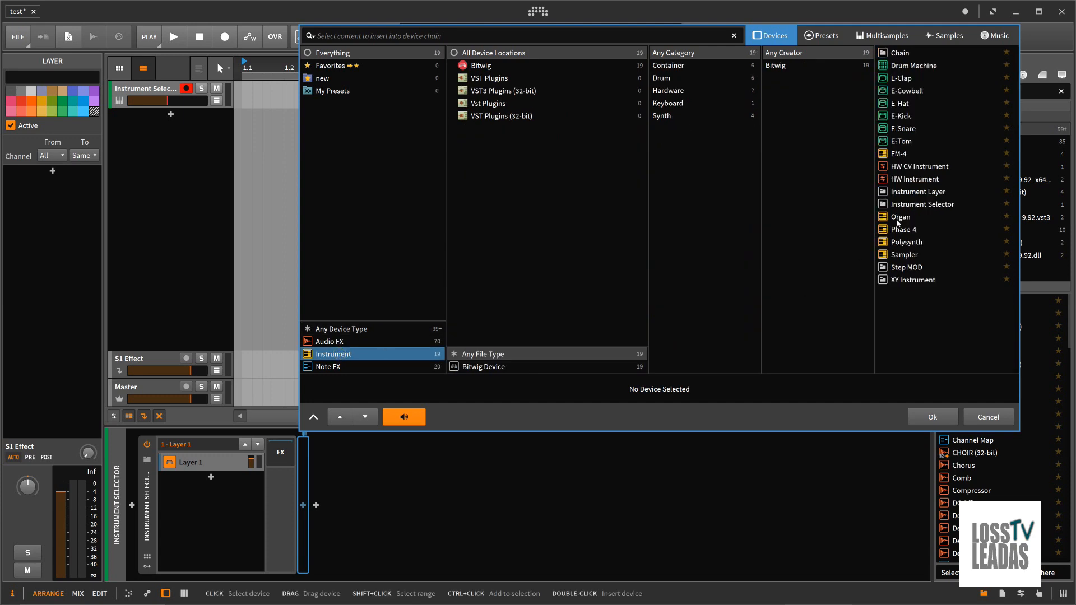
double_click(900, 218)
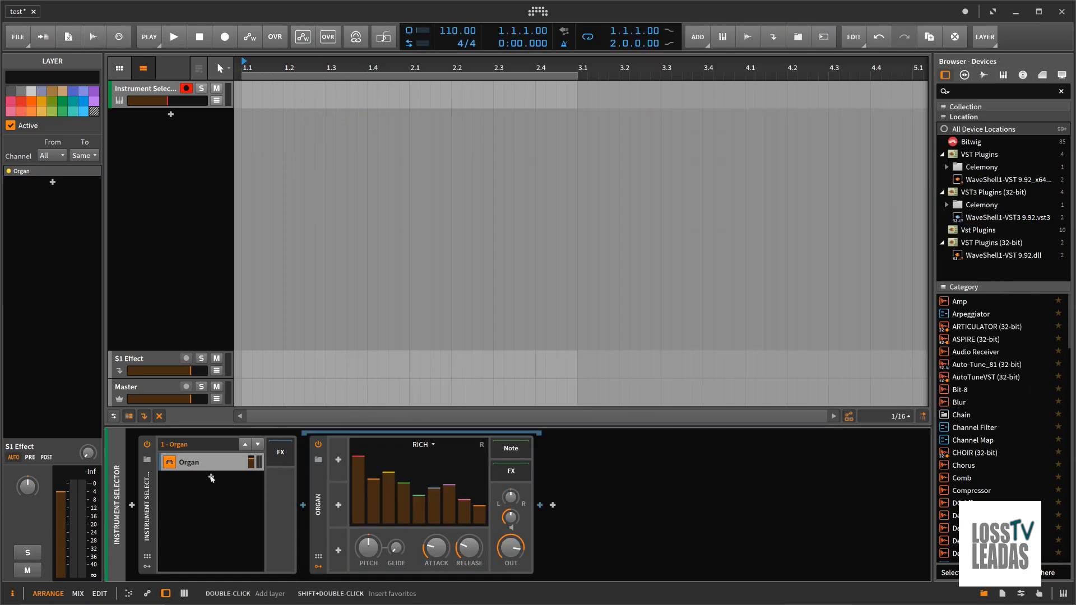
Add a Polysynth as the second layer of the Instrument Selector
double_click(211, 477)
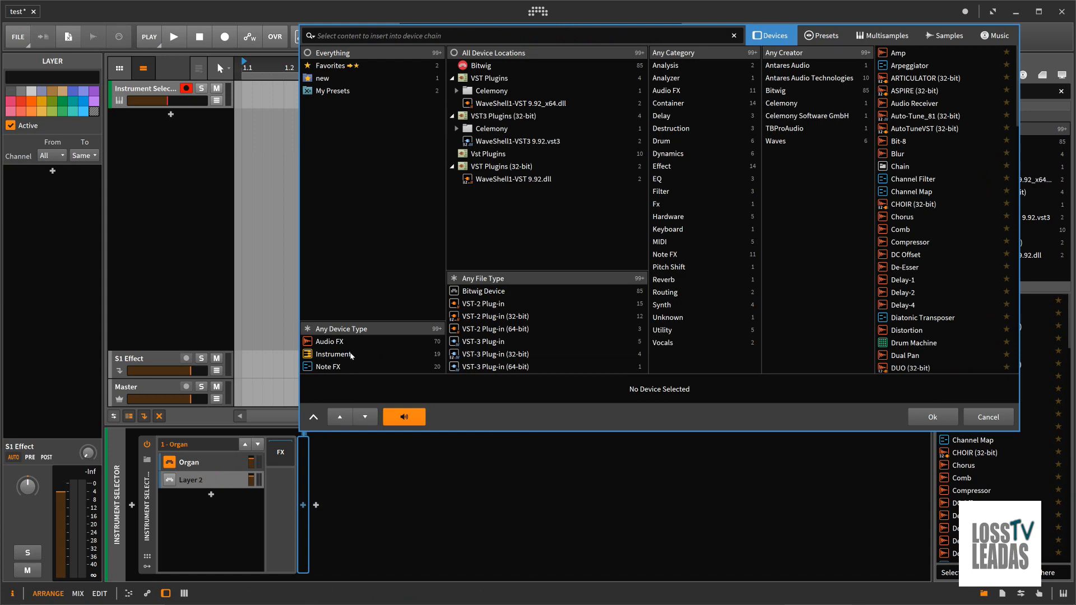
left_click(352, 356)
left_click(915, 244)
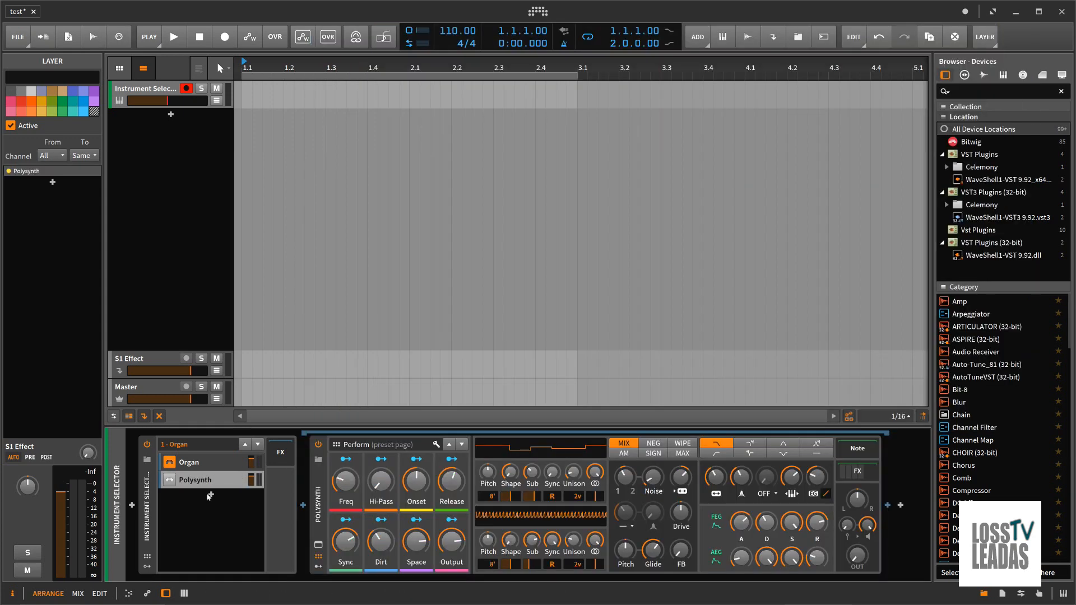
left_click(211, 497)
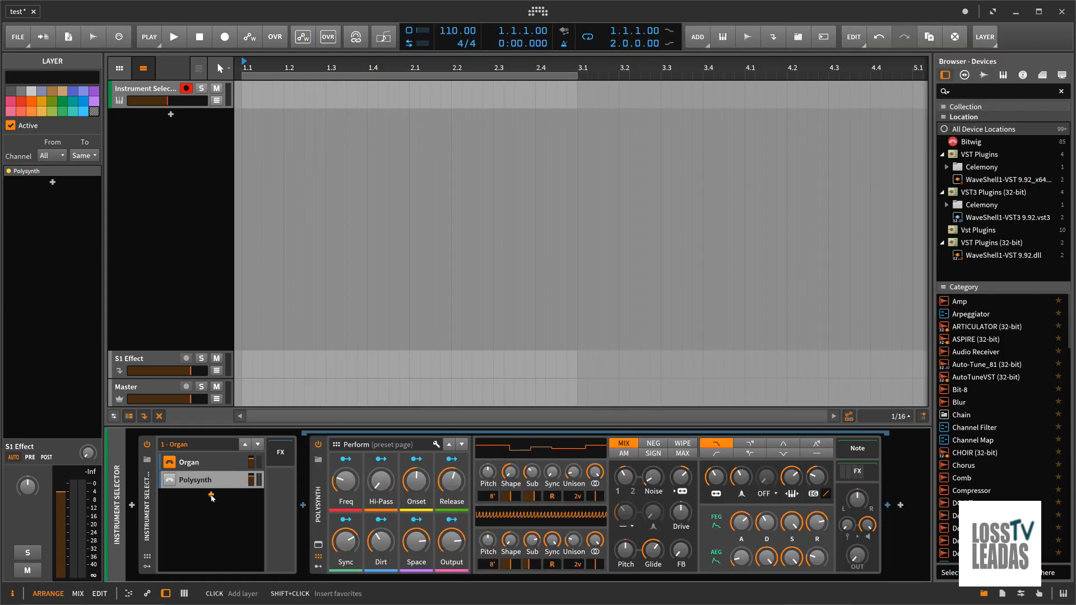
left_click(336, 355)
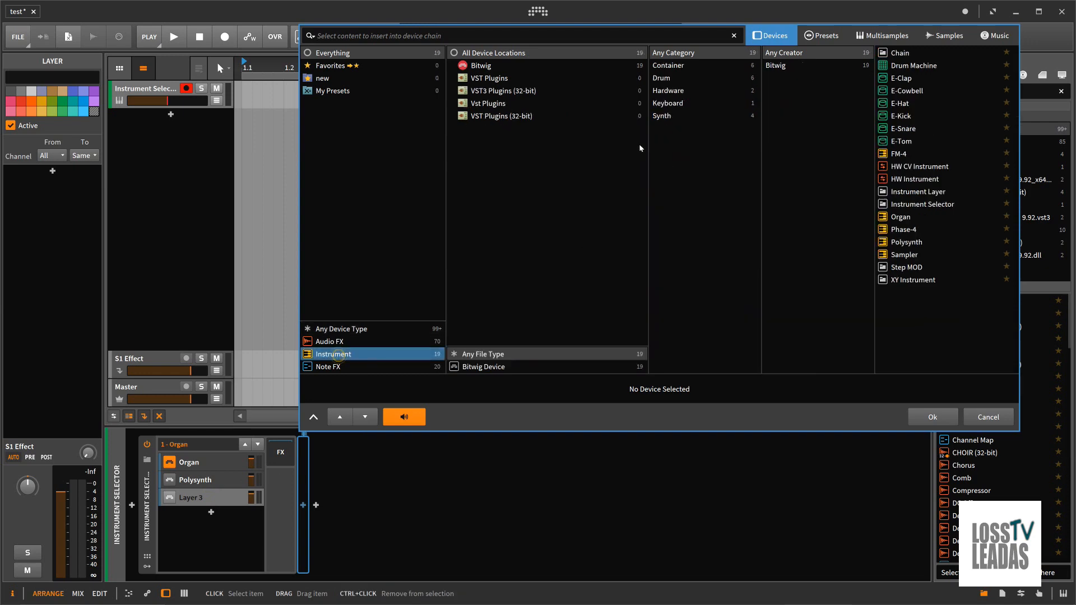
left_click(671, 65)
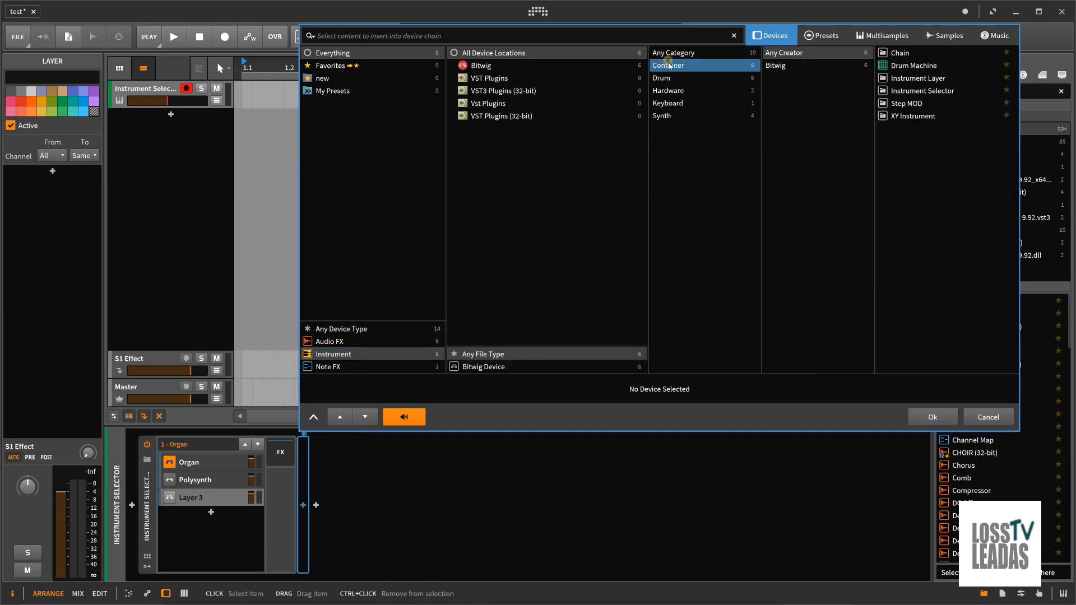
left_click(929, 79)
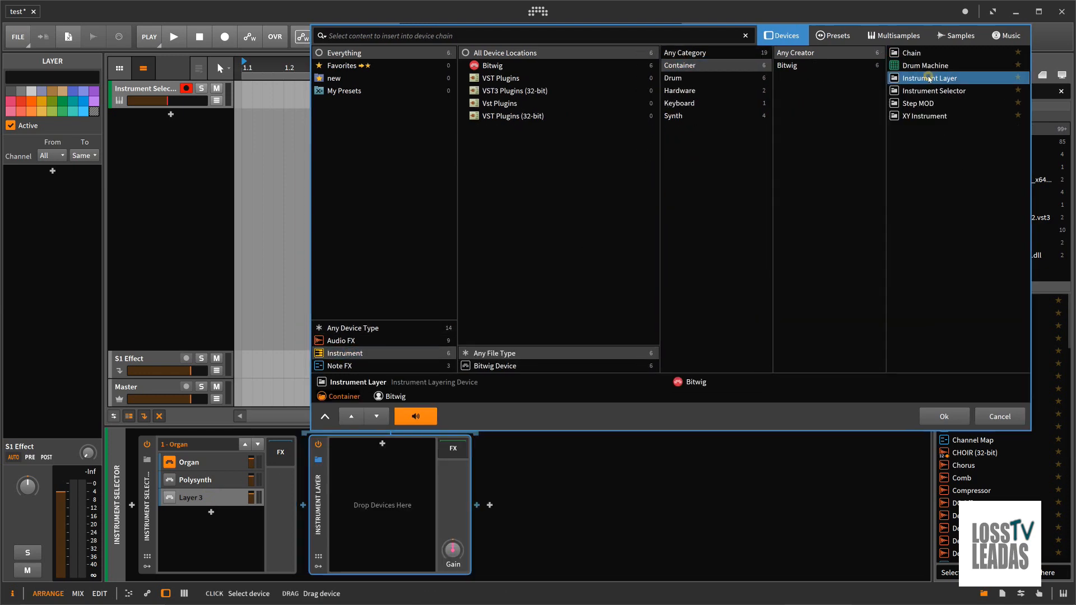
left_click(833, 37)
scroll(932, 293, "down", 15)
scroll(934, 307, "down", 15)
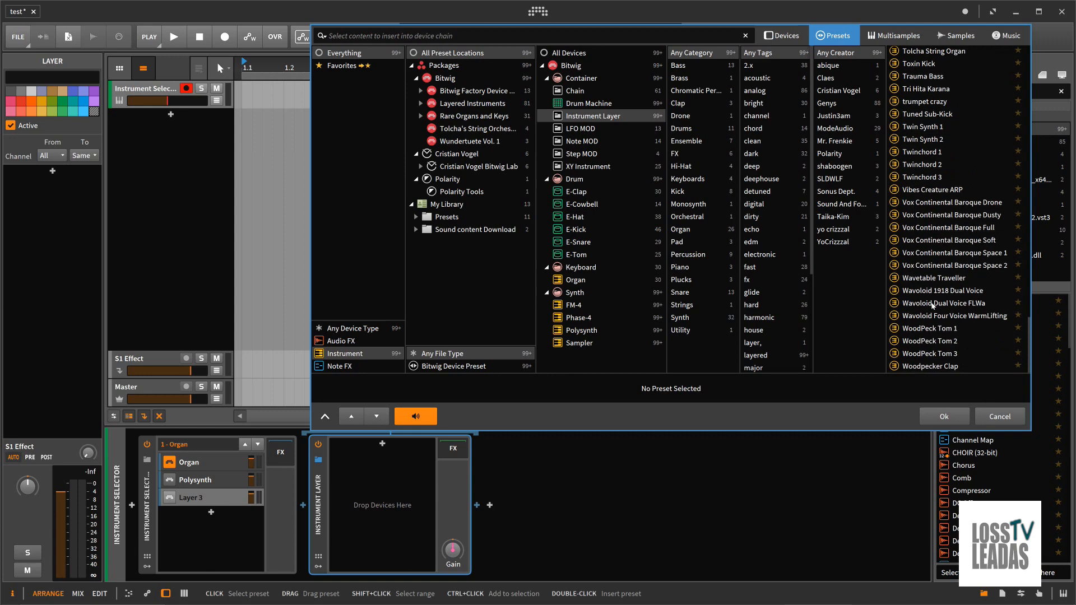
left_click(992, 417)
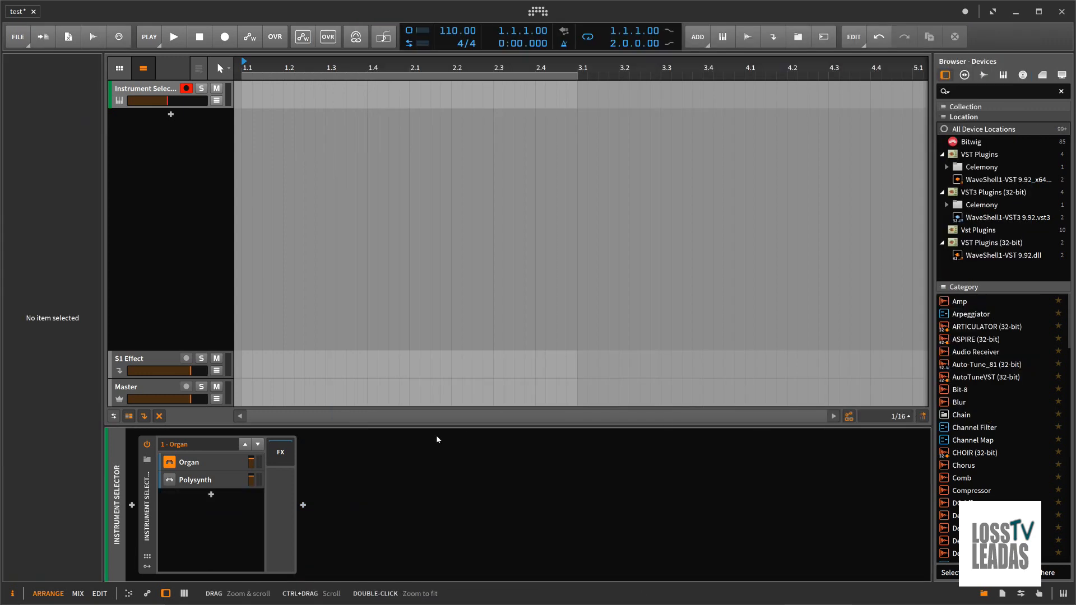
Record a short chord clip on the Instrument Selector track with the Organ layer selected
left_click(211, 497)
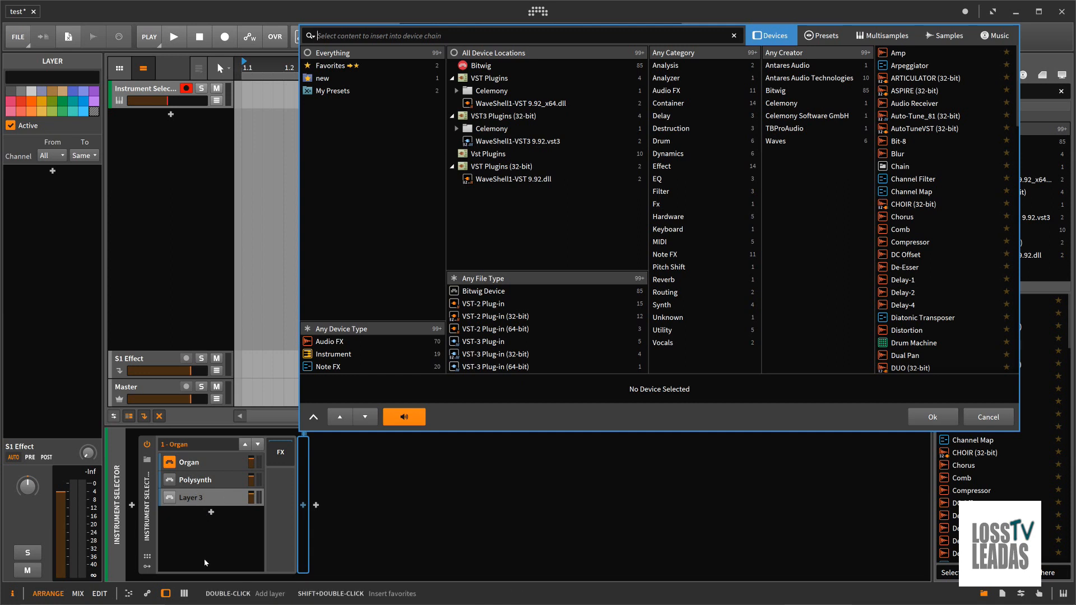
left_click(989, 417)
left_click(224, 464)
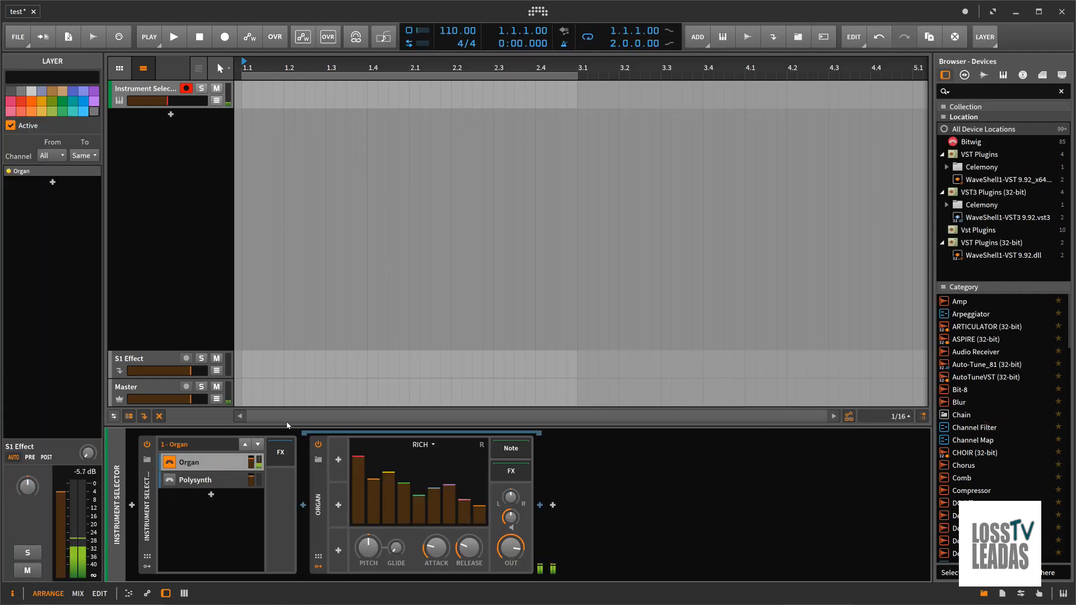
left_click(225, 37)
left_click(168, 38)
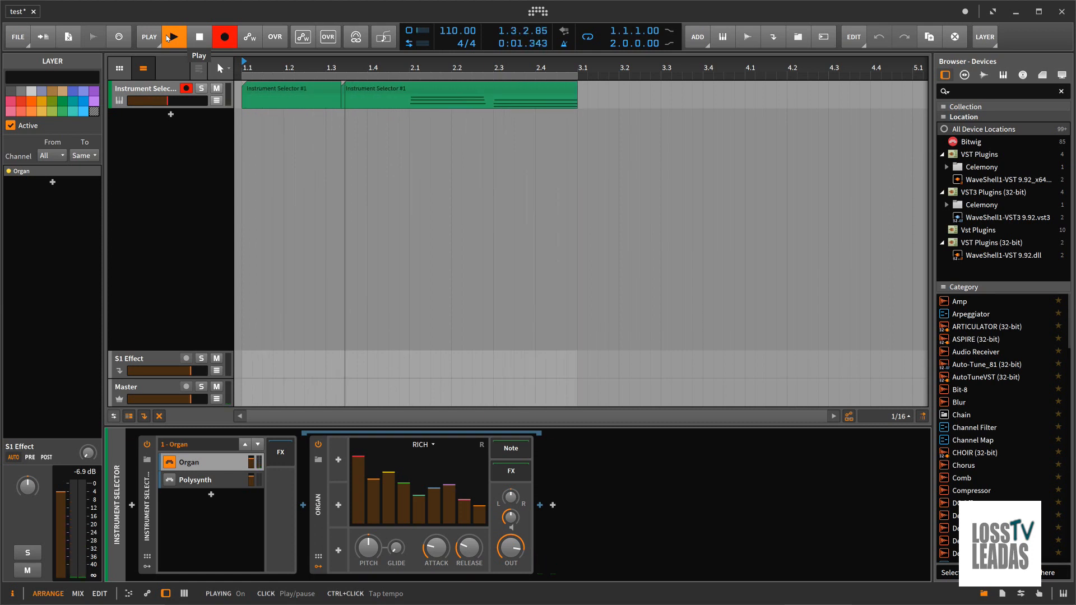
left_click(167, 38)
left_click(167, 38)
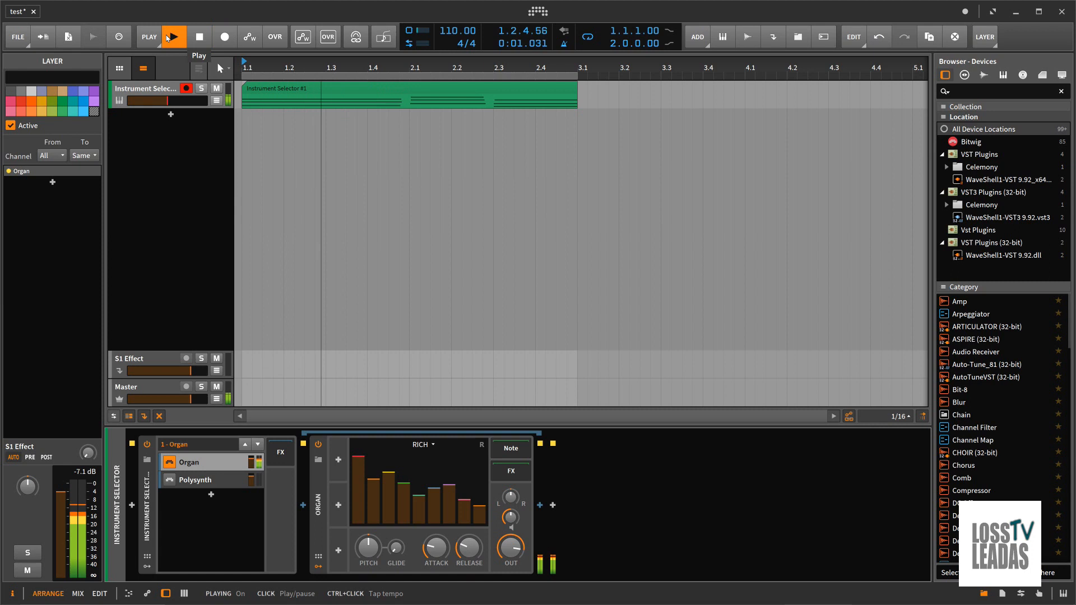
Select the Instrument Selector track and lower its volume while the recorded clip plays
double_click(162, 92)
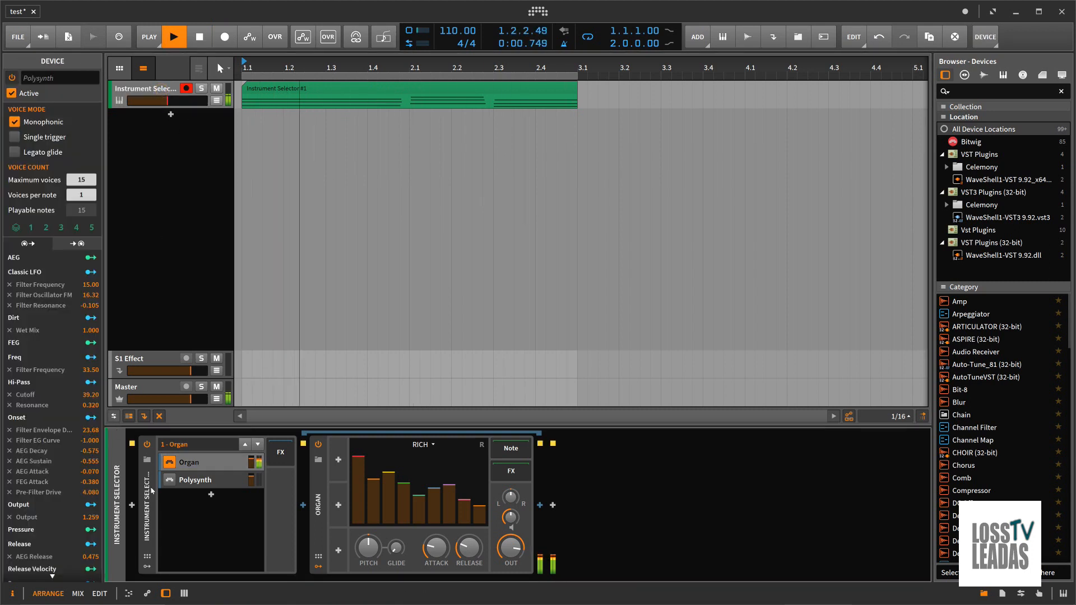
left_click(114, 458)
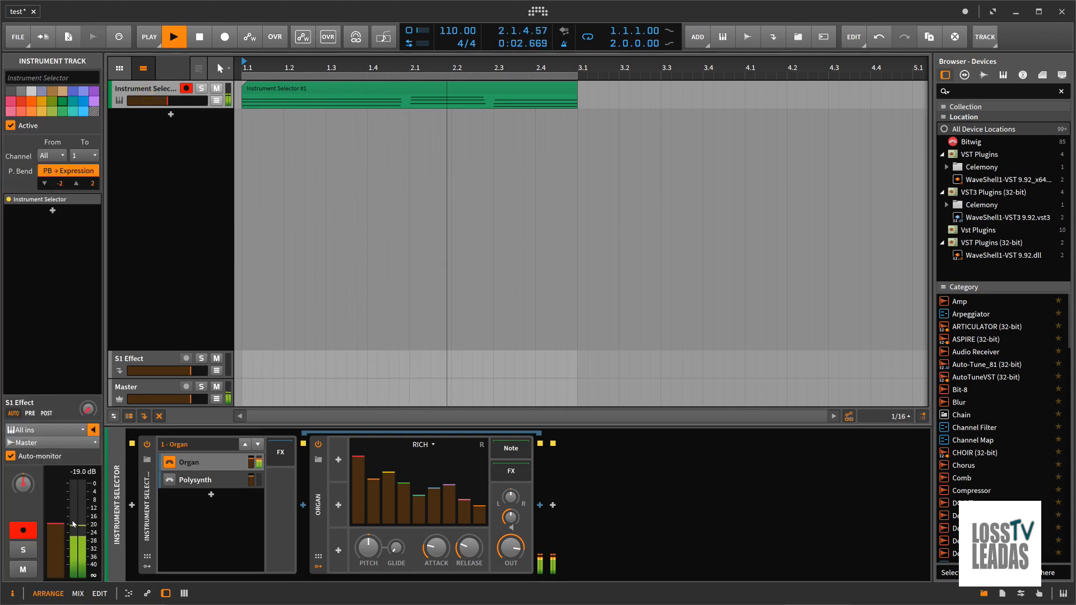
mouse_move(62, 525)
left_mouse_down()
mouse_move(61, 538)
mouse_move(62, 524)
left_mouse_up()
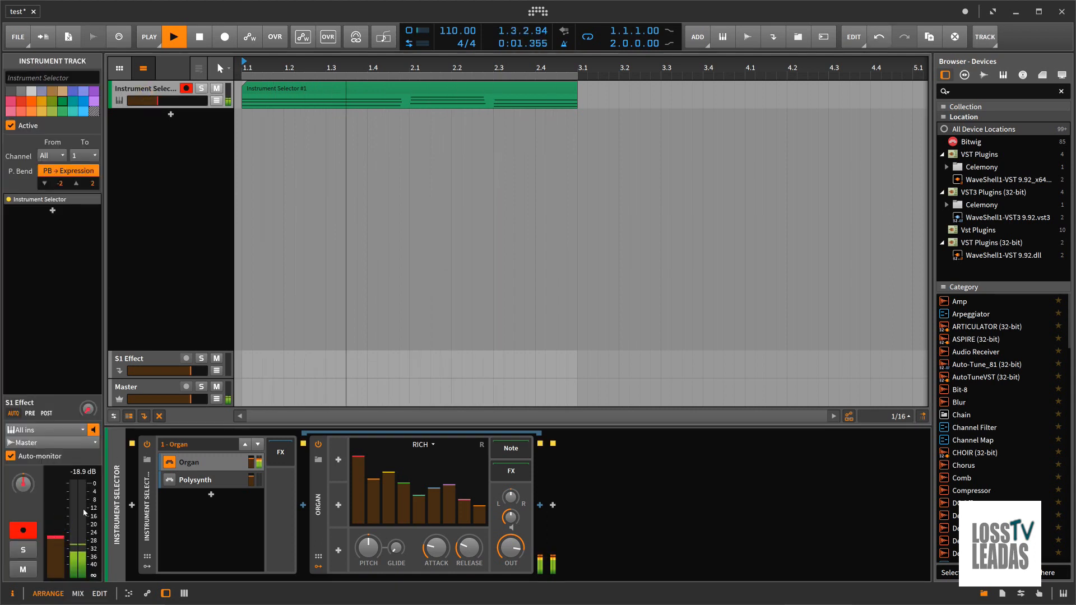
Make Polysynth the active layer during playback, stop the clip and select the Polysynth layer
left_click(171, 482)
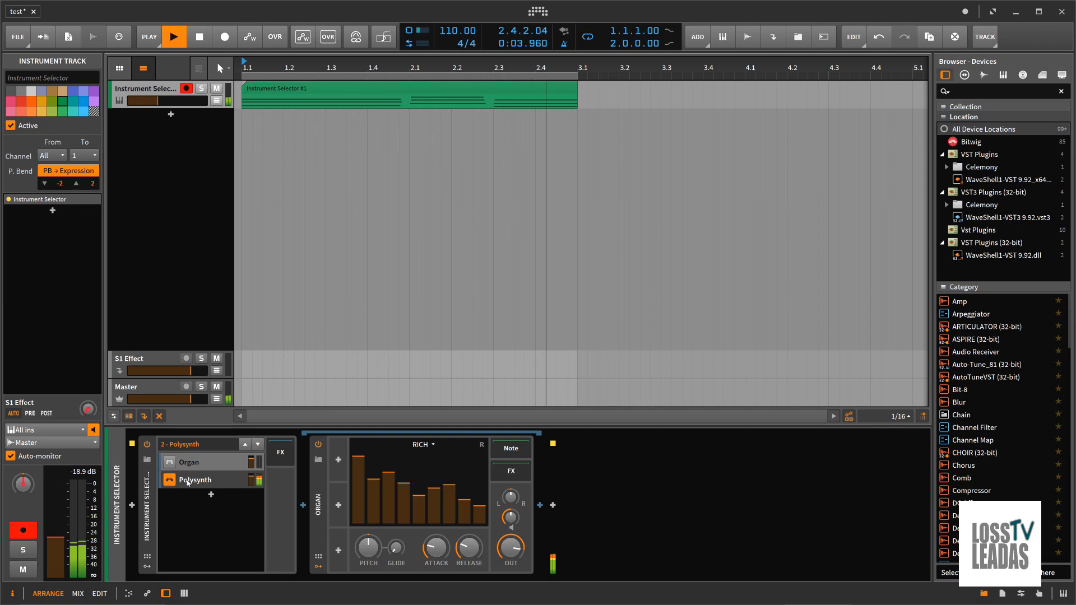
key("space")
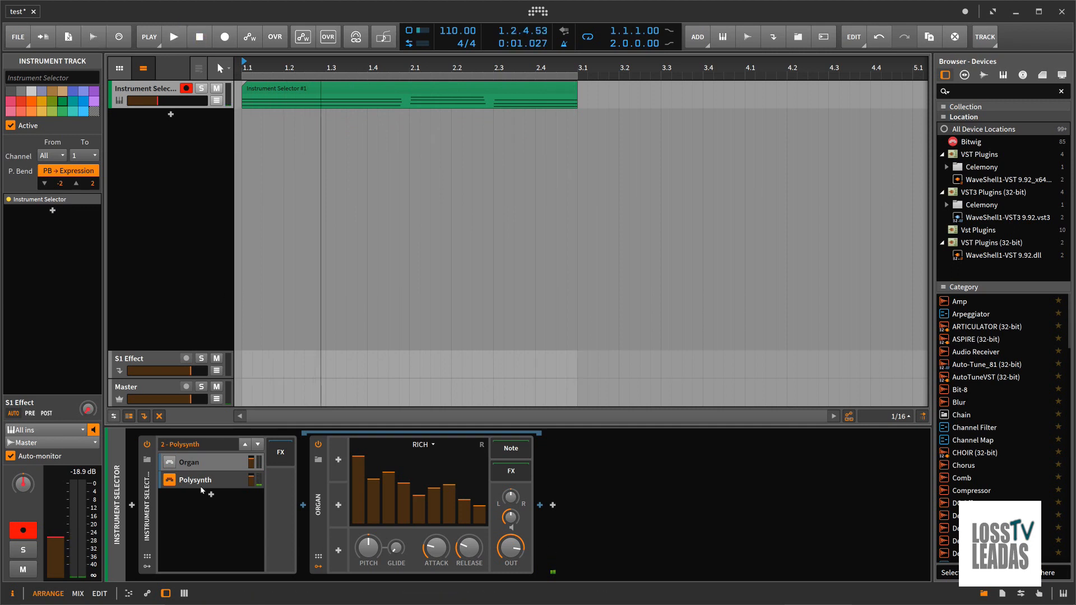
left_click(201, 483)
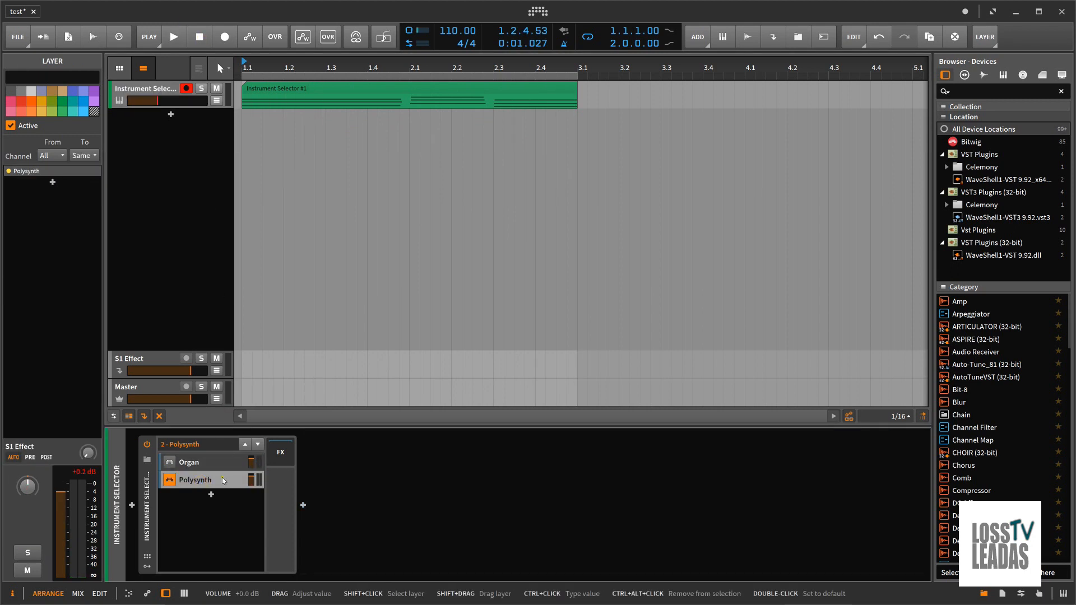
left_click(223, 481)
Load the Africa Brass preset into the Polysynth layer and play the clip to audition it
left_click(318, 460)
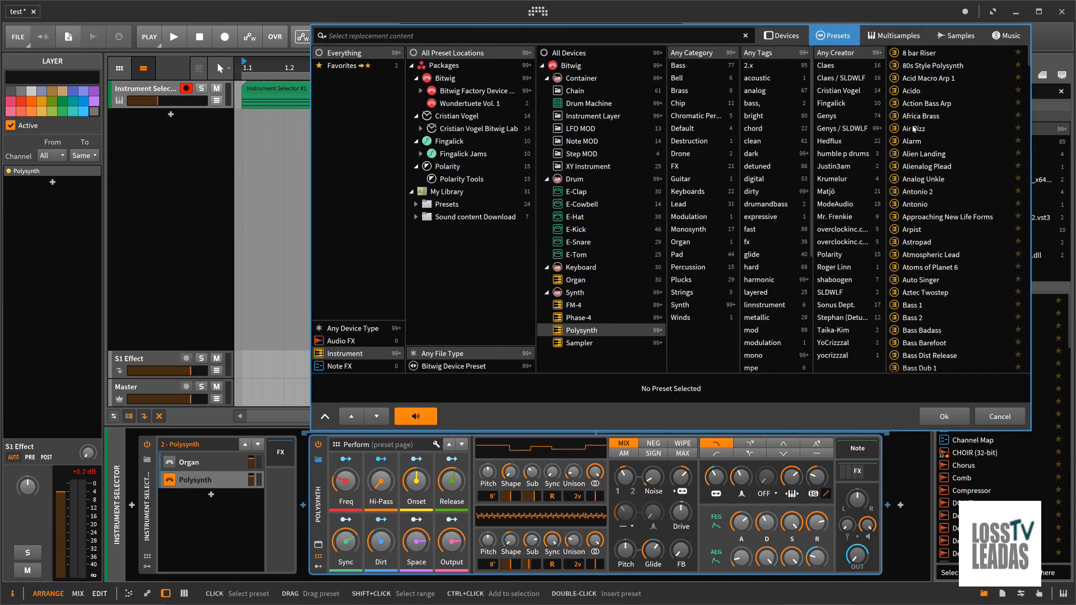
left_click(915, 118)
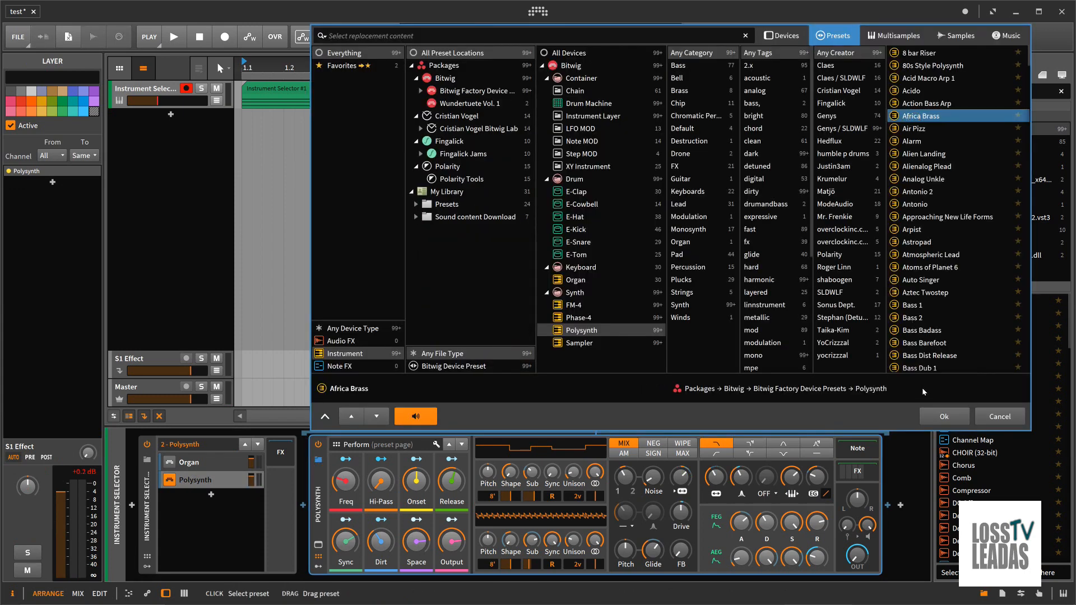
key("Return")
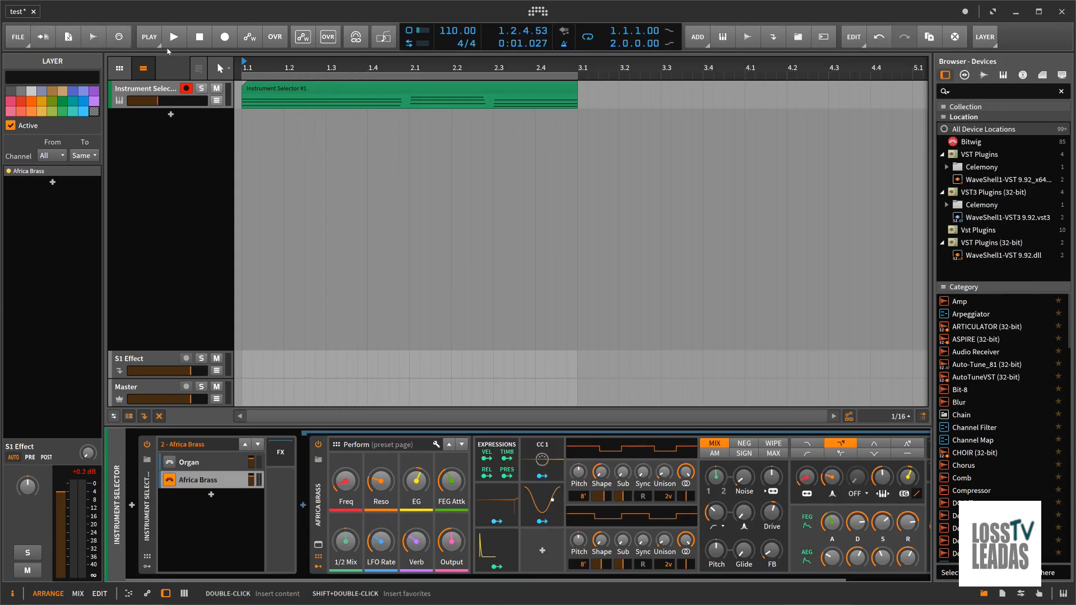
left_click(184, 39)
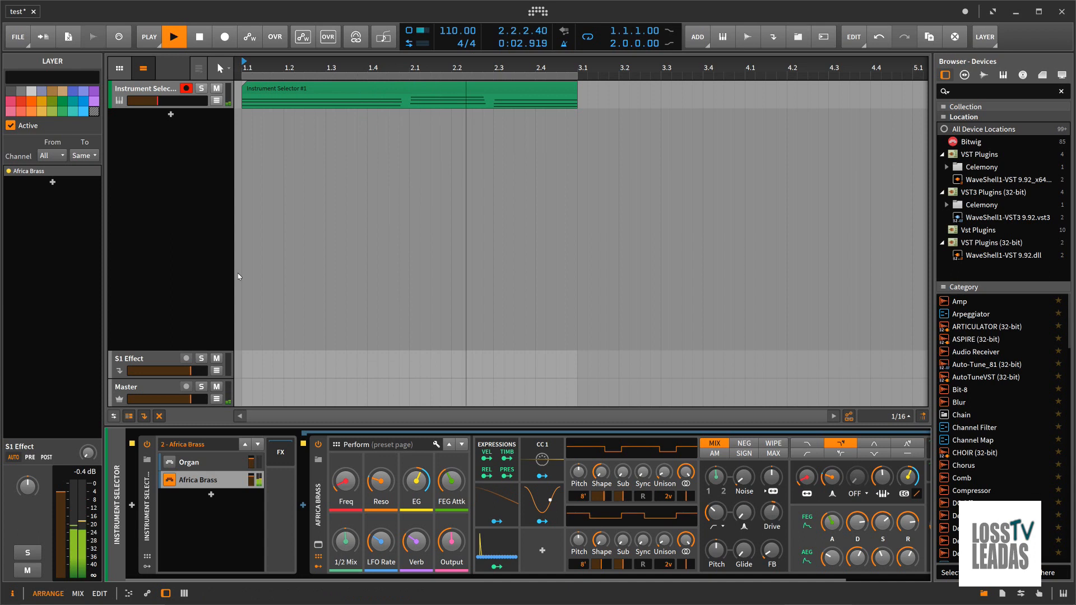
key("space")
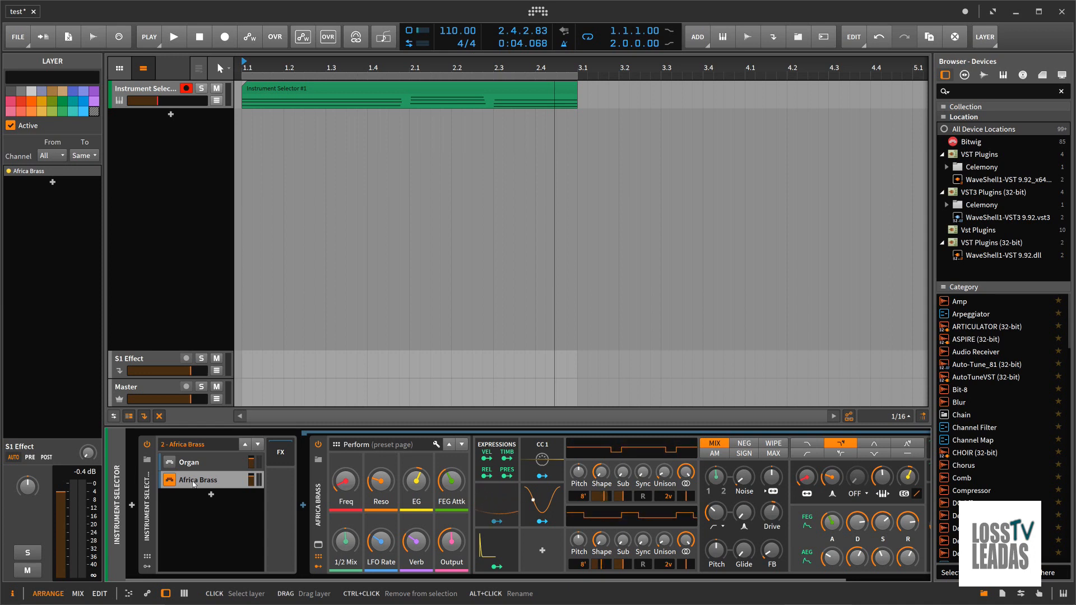
Replace the second layer's preset with Bassline 1 and play the clip to audition it
left_click(318, 460)
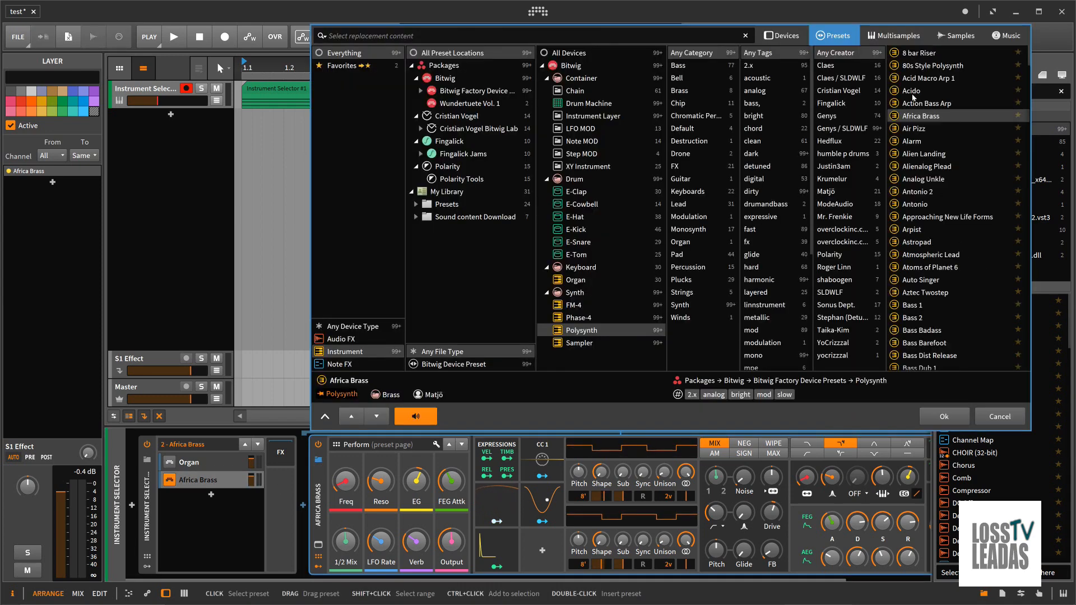
scroll(928, 245, "down", 6)
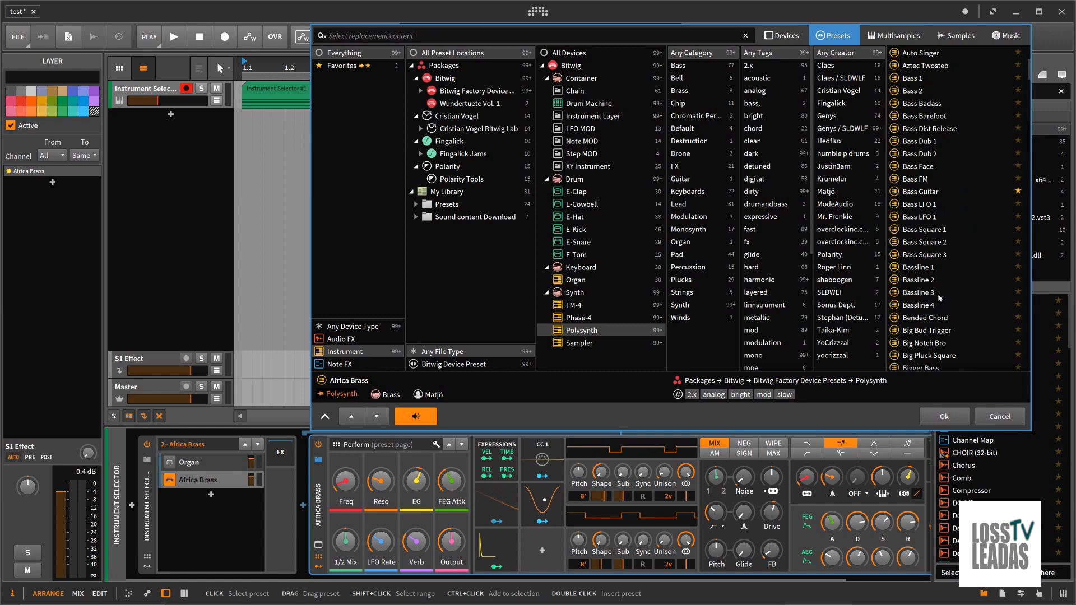
left_click(946, 414)
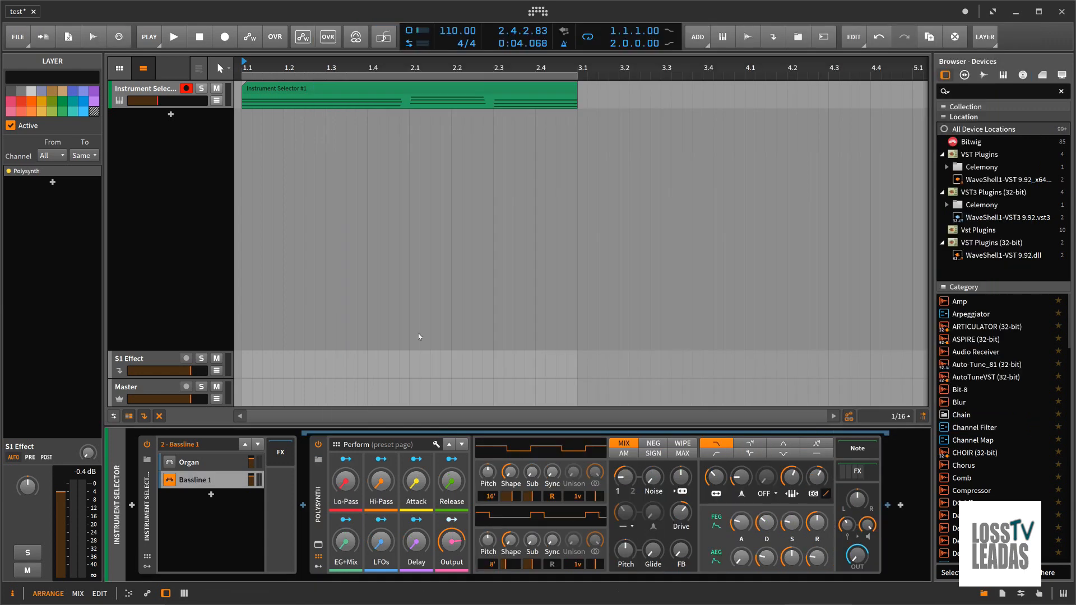
left_click(175, 36)
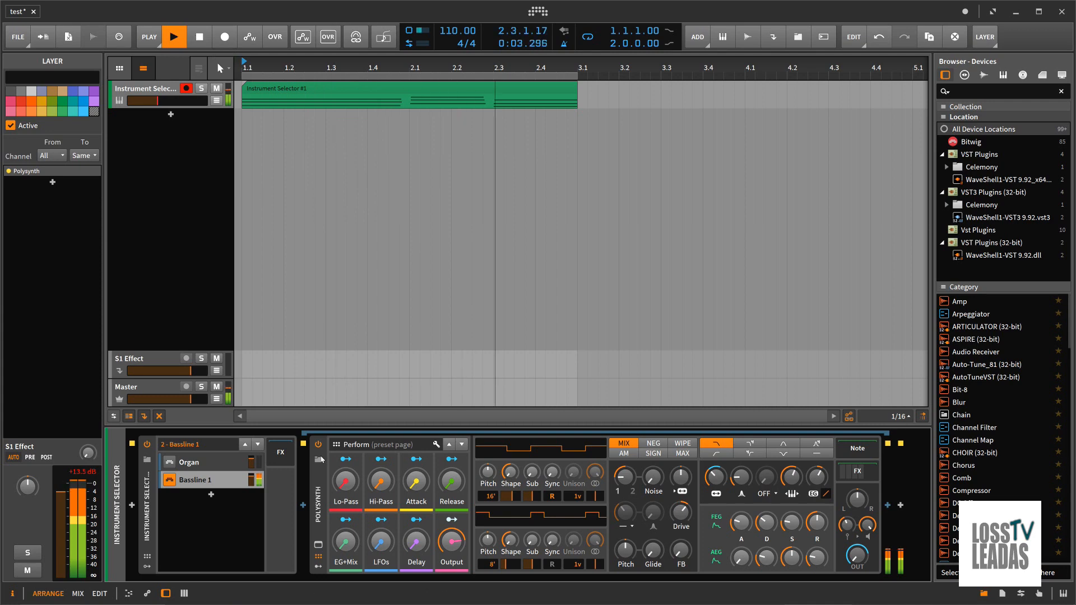
Load the Auto Singer preset into the second layer, audition it with the clip and stop playback
left_click(318, 460)
scroll(927, 143, "down", 3)
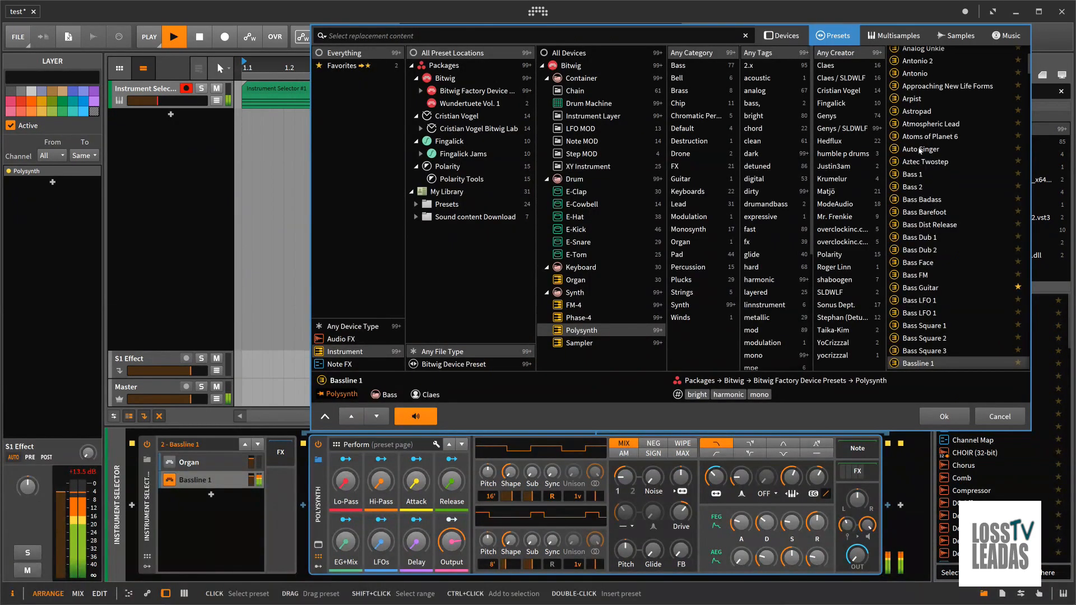
left_click(920, 150)
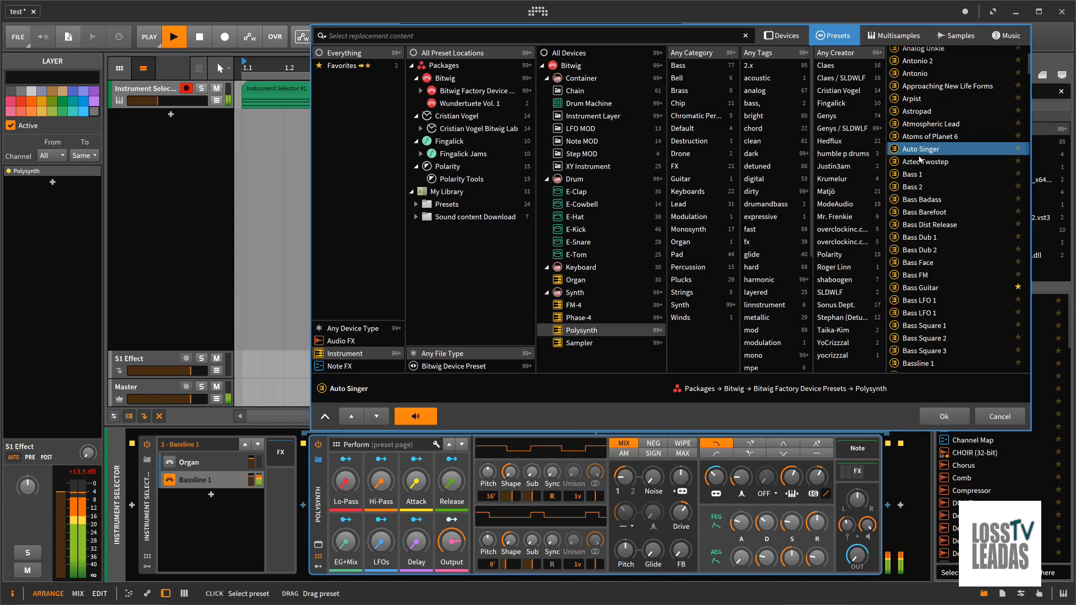
key("Return")
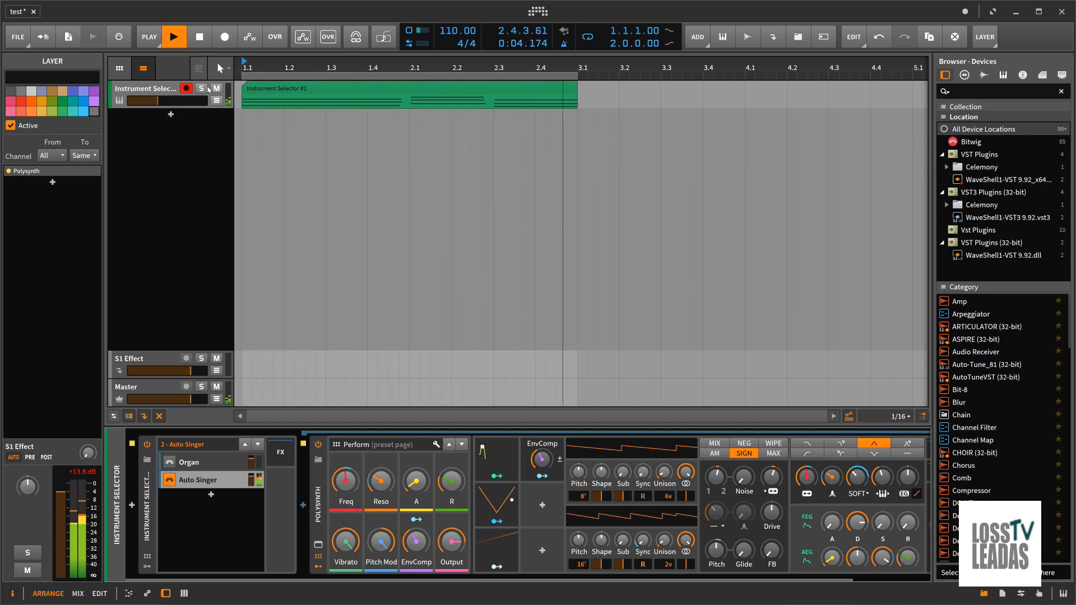
key("space")
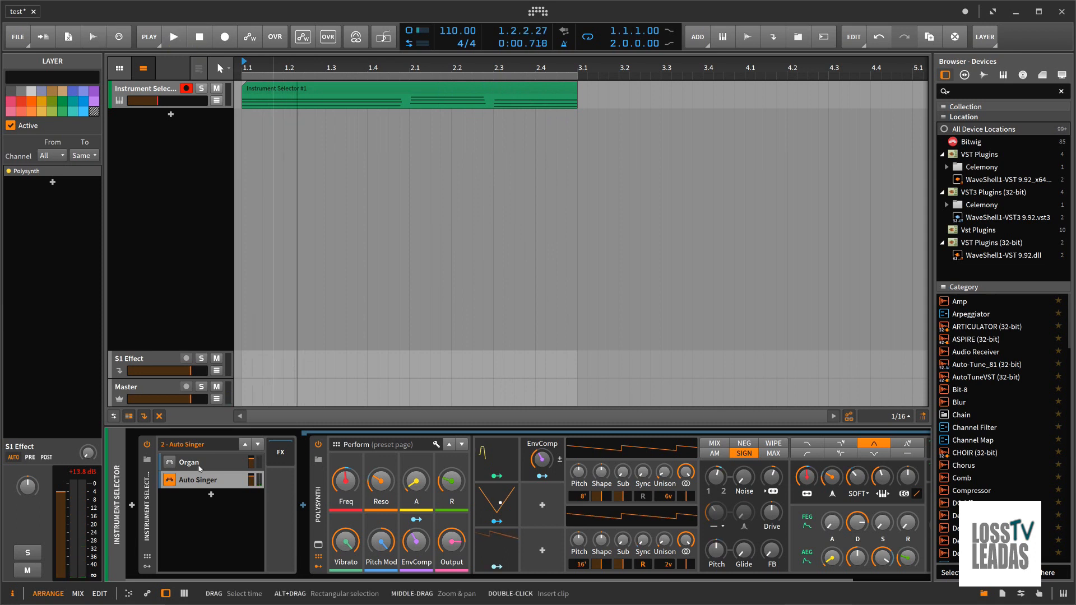
Play the clip while switching the active layer to Organ and back to Auto Singer to compare their sounds
left_click(181, 463)
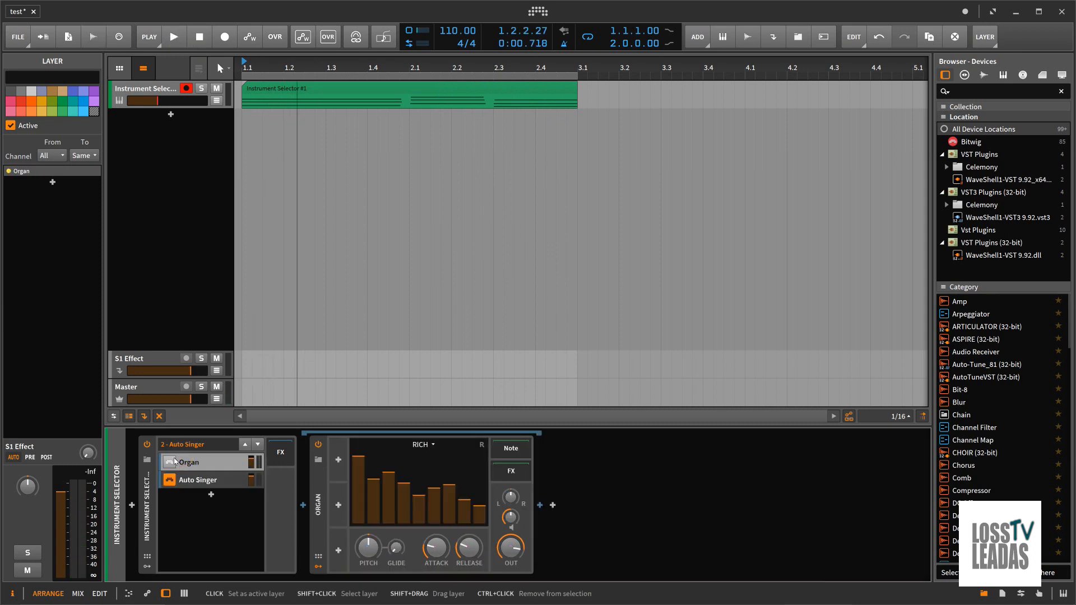
key("space")
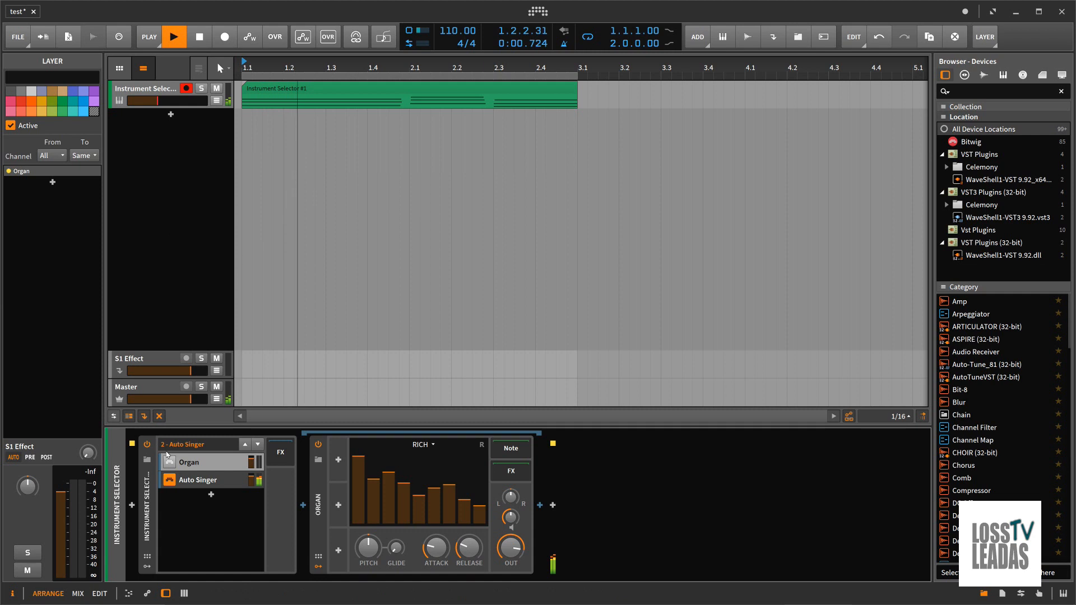
left_click(193, 466)
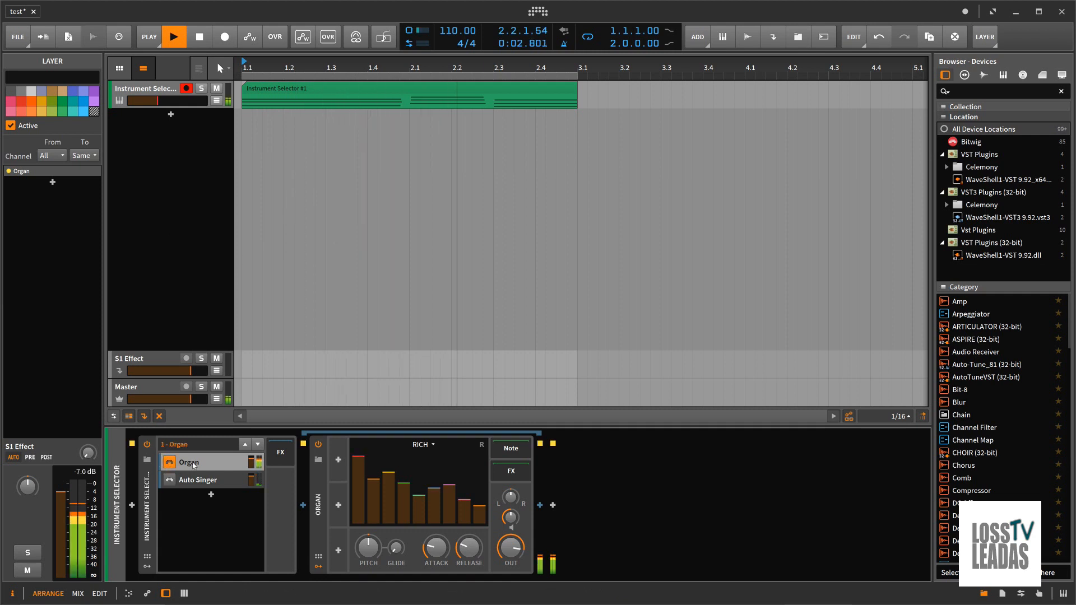
left_click(193, 482)
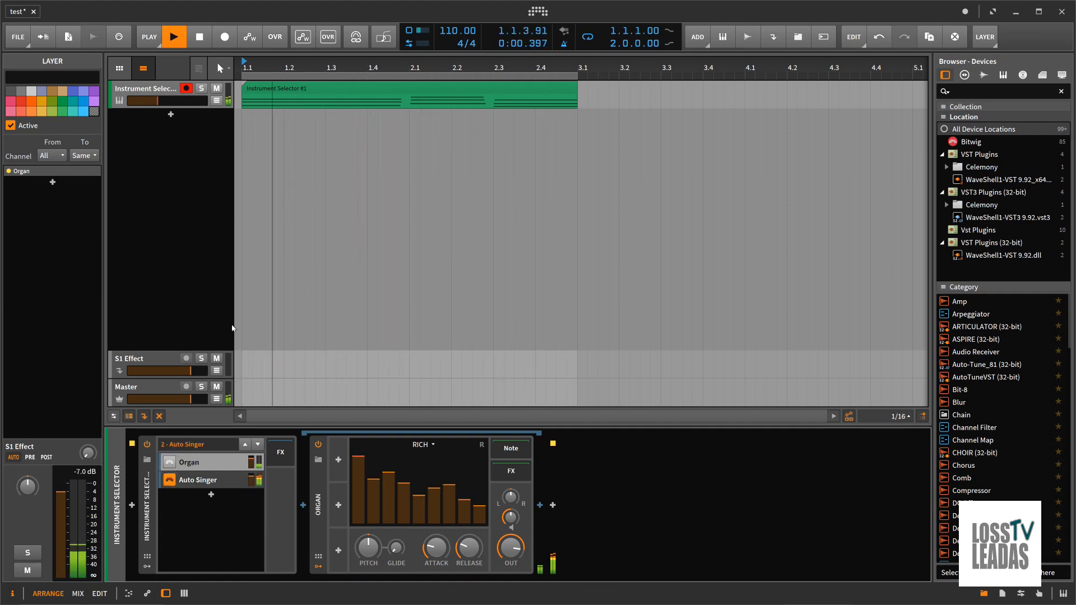
left_click(199, 37)
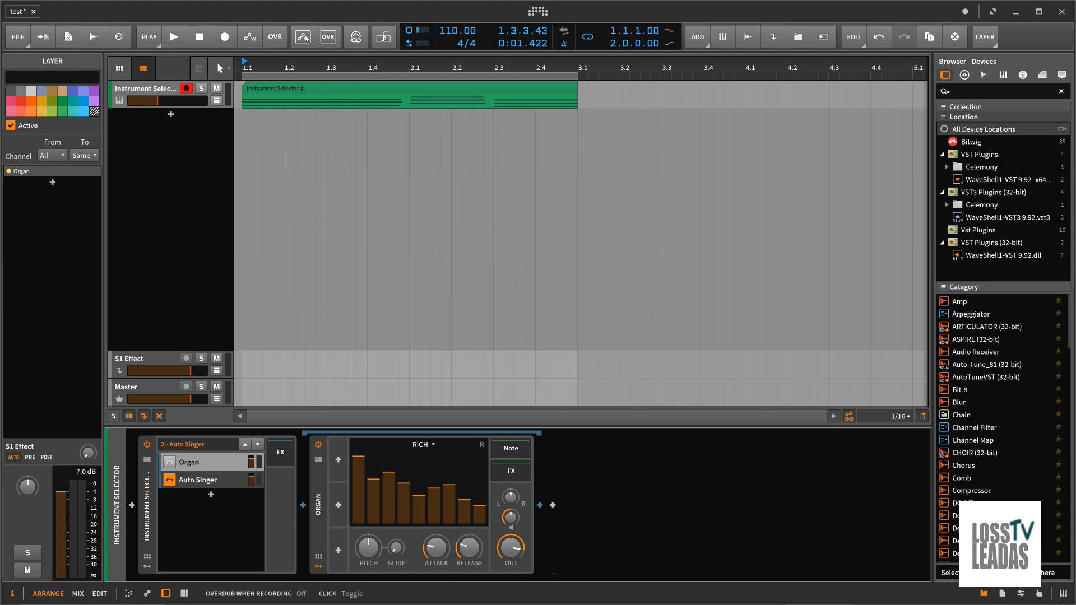
Enable automation writing and record switching the active layer from Organ to Auto Singer while the clip plays
left_click(255, 38)
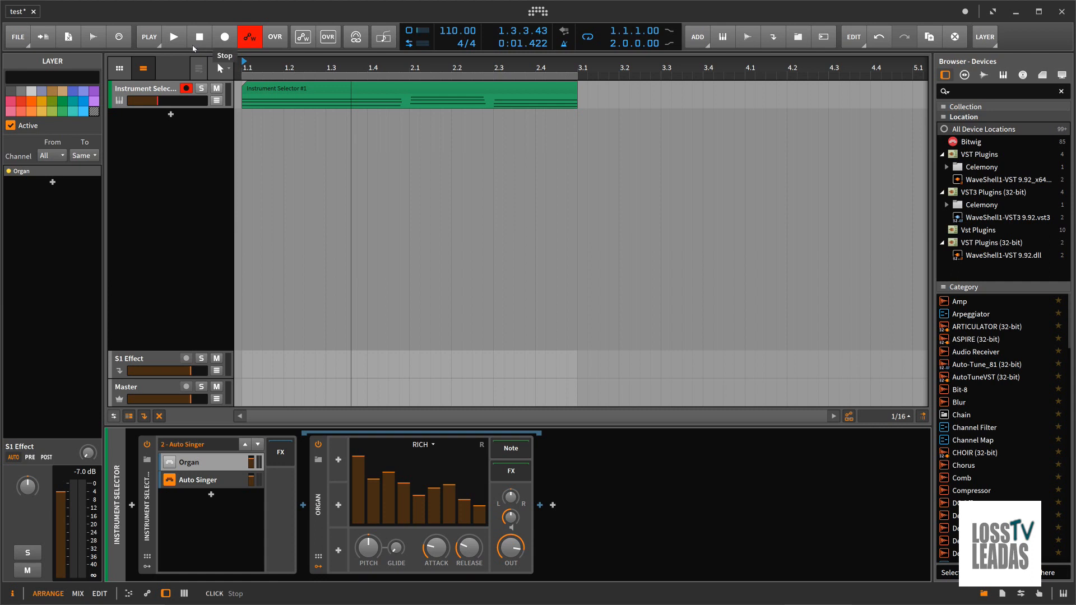
left_click(171, 464)
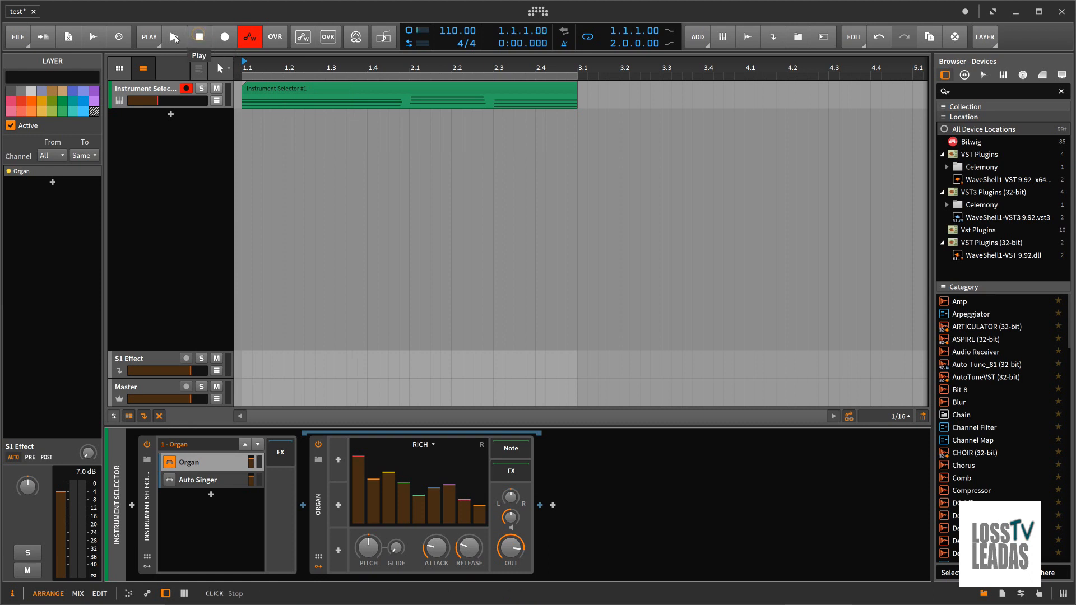
left_click(184, 43)
left_click(175, 481)
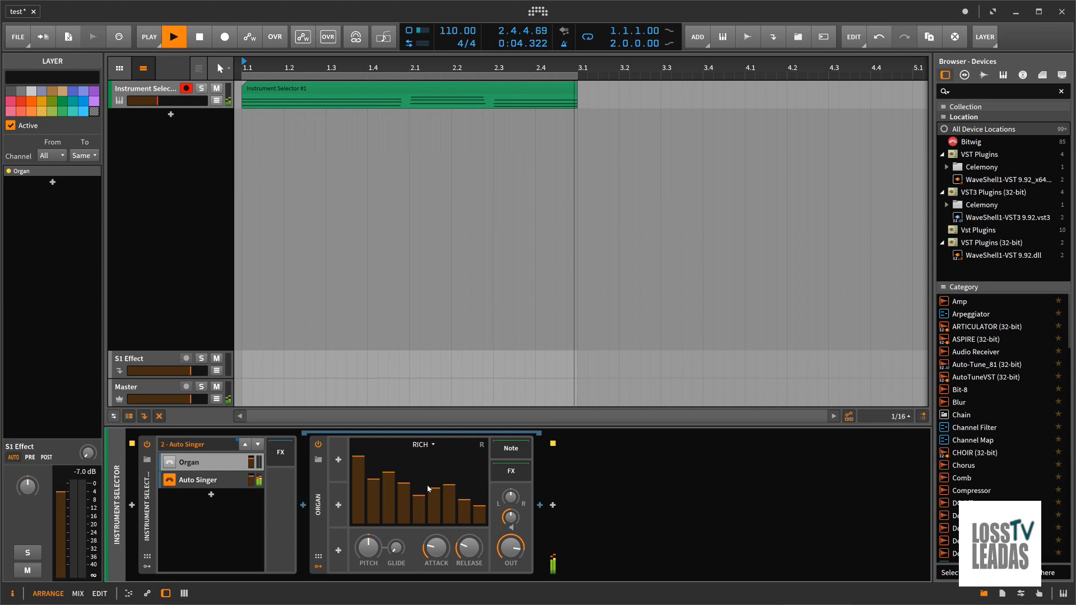
key("space")
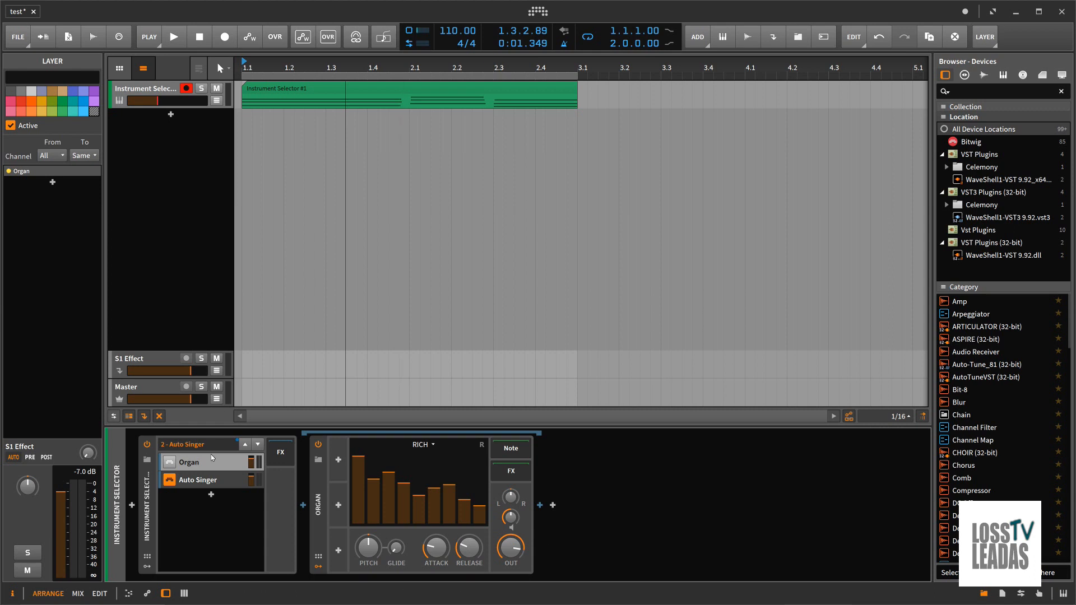
Show the mixer, expand the Instrument Selector track's layers and inspect the Organ and Auto Singer channels
key("alt+2")
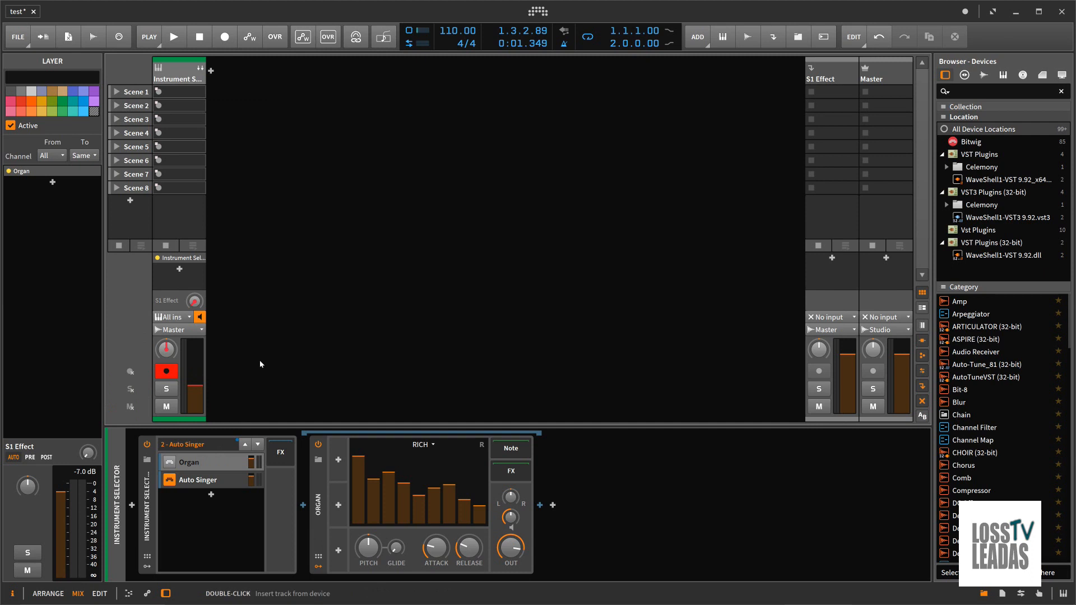
left_click(202, 67)
left_click(234, 87)
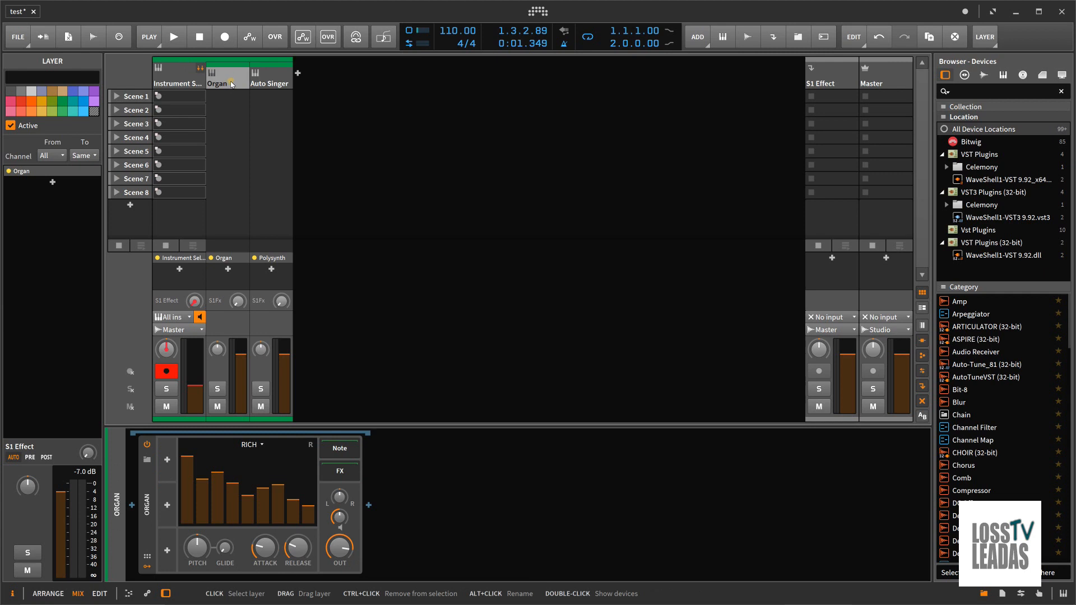
left_click(270, 83)
left_click(240, 86)
left_click(264, 85)
left_click(239, 86)
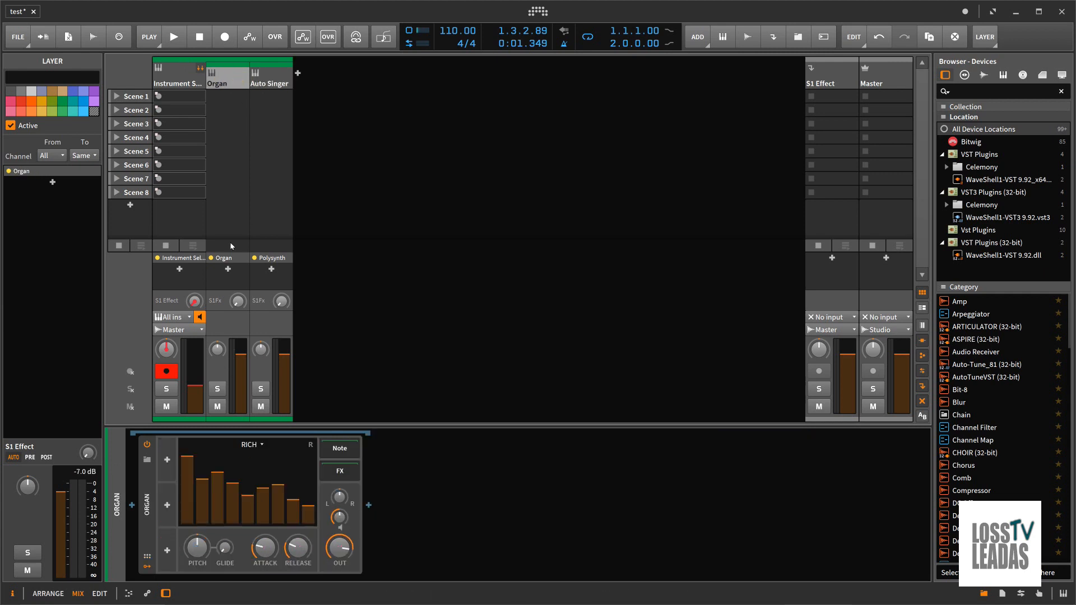
Check the devices available for insertion on the Organ layer, cancel, and compare the Organ and Auto Singer layers' device chains
left_click(228, 269)
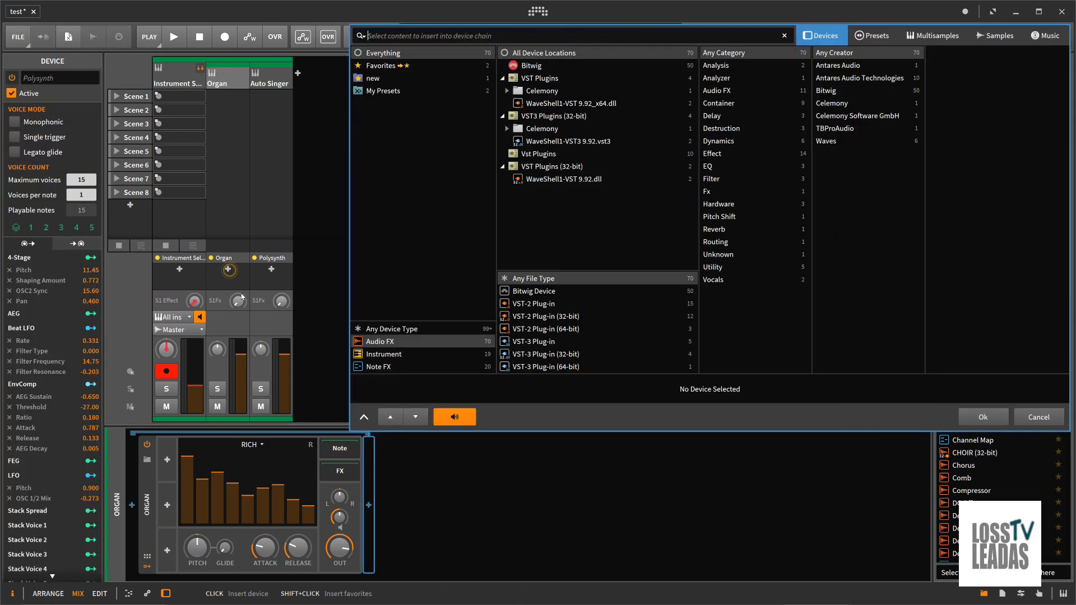
left_click(1018, 421)
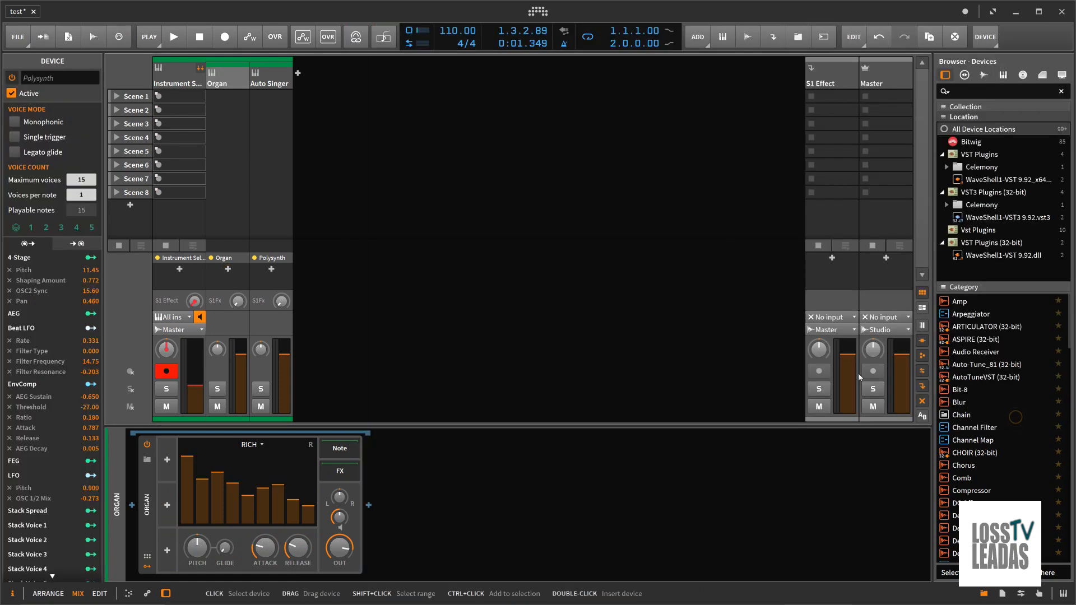
left_click(275, 84)
left_click(226, 86)
left_click(262, 85)
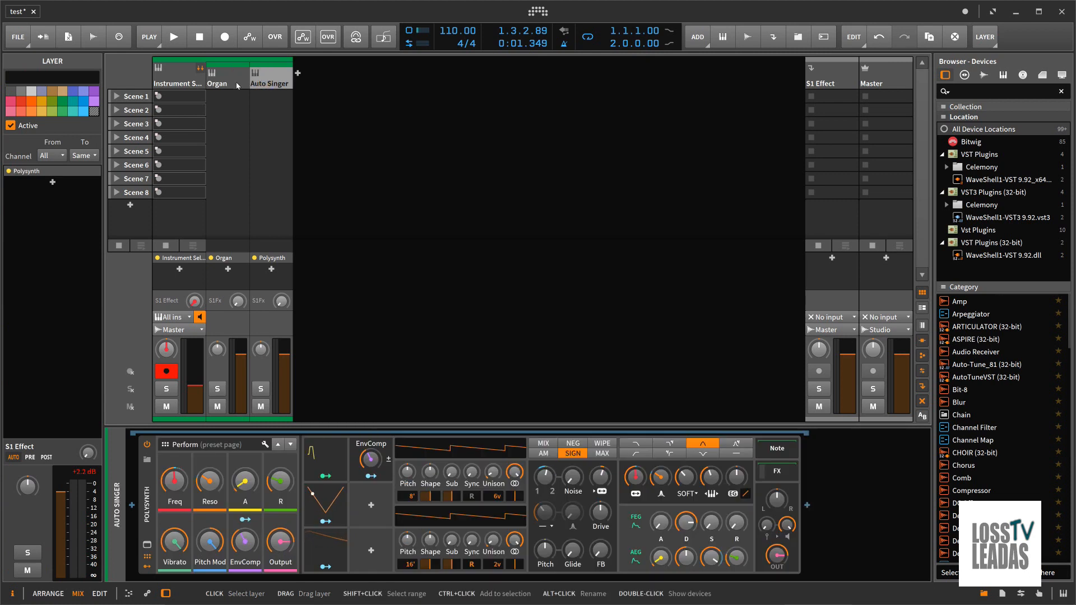
left_click(237, 85)
left_click(259, 84)
Save the Bitwig project, minimize it, and open the testing song from the desktop's testing folder in Studio One
left_click(22, 43)
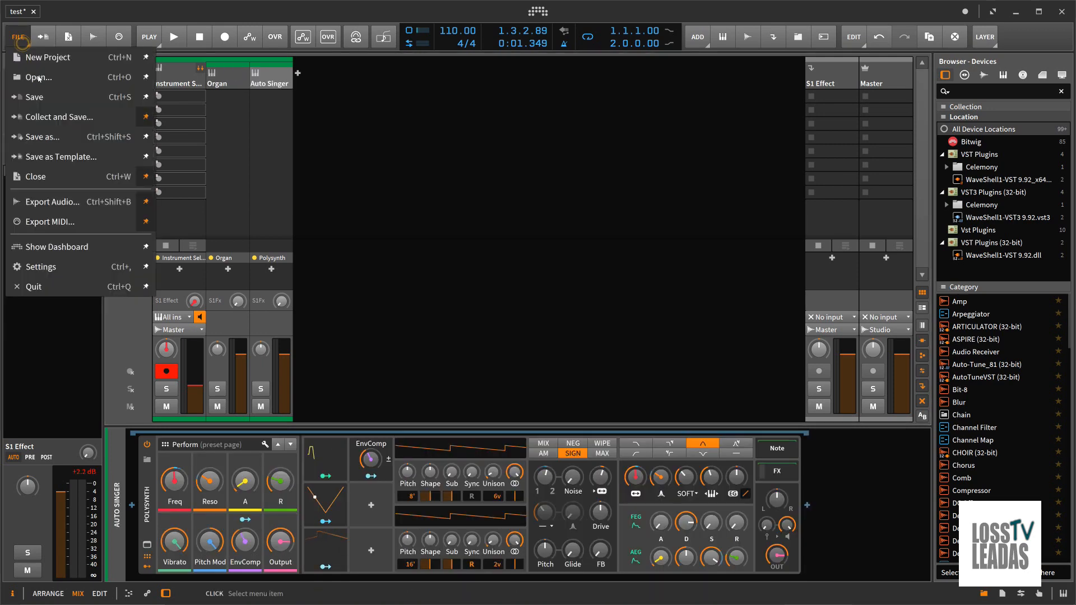
left_click(37, 97)
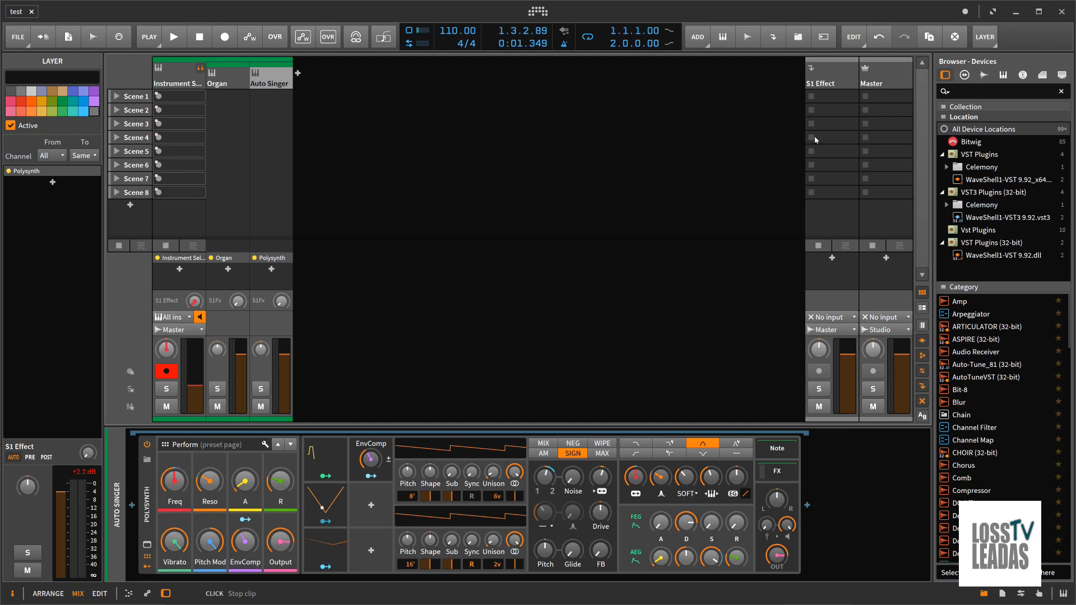
left_click(1016, 13)
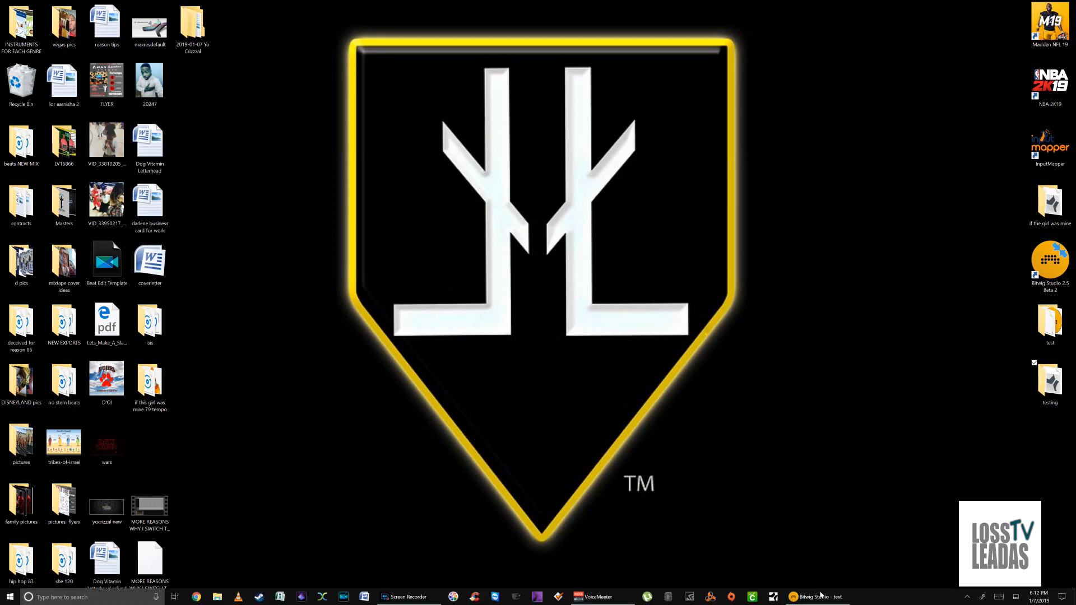
double_click(1043, 377)
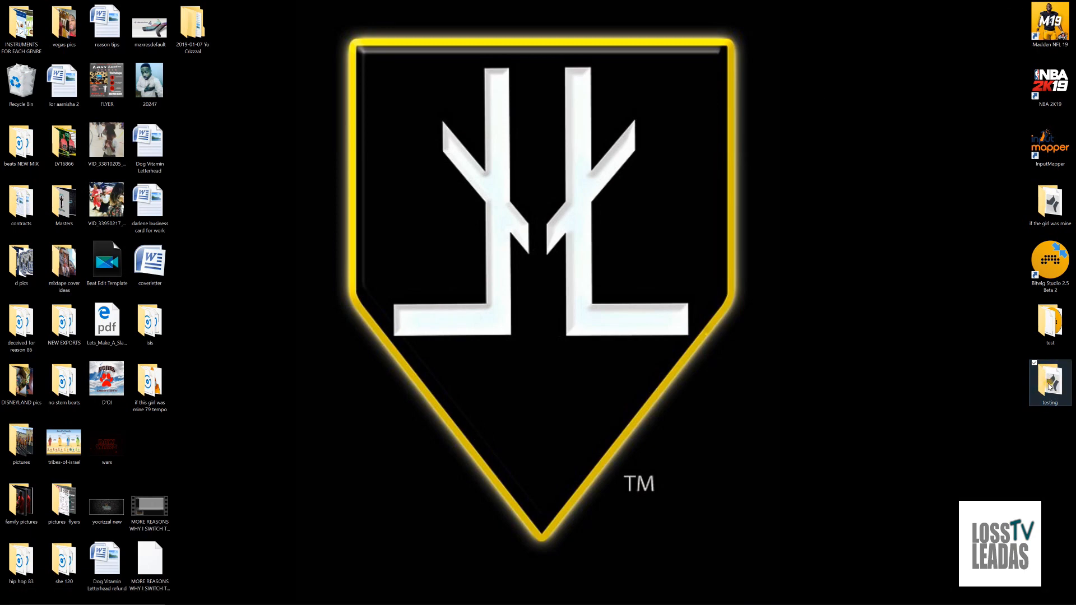
left_click(404, 343)
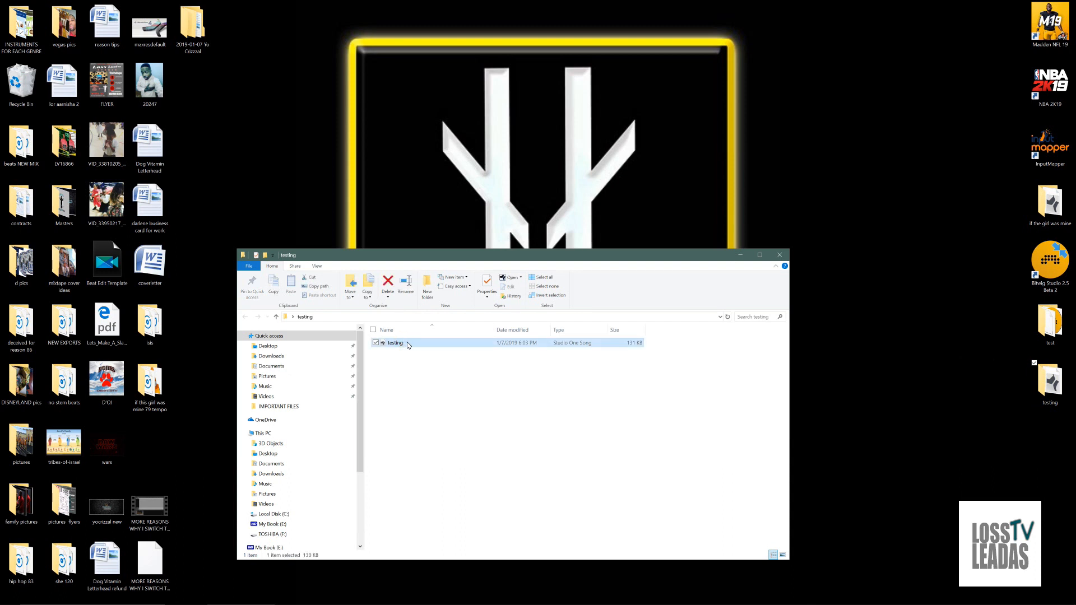
double_click(408, 344)
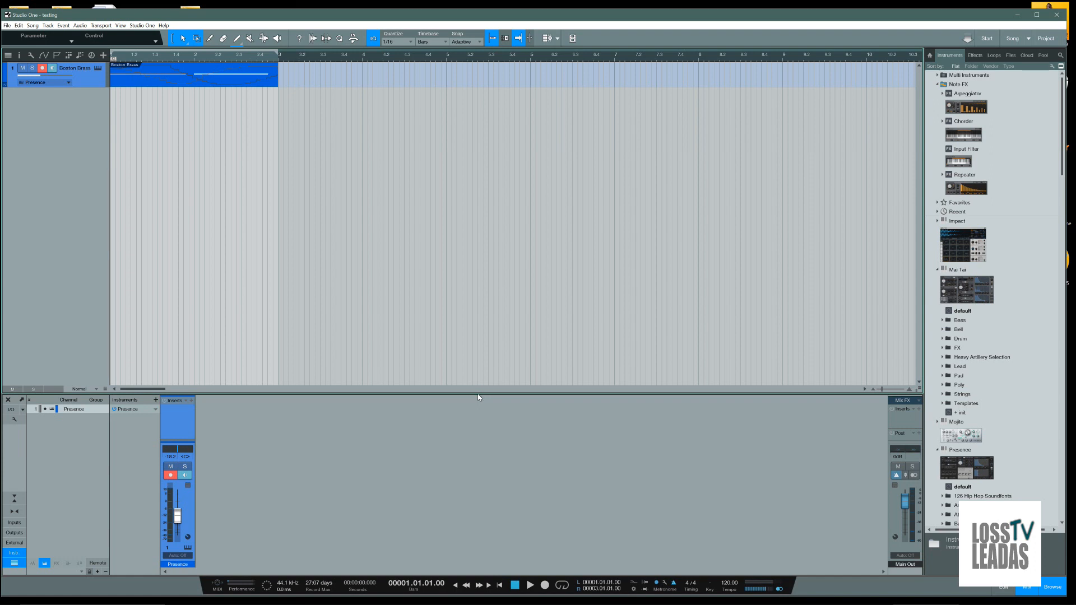
Open the Boston Brass track's Presence instrument and rename the device as bass
left_click(96, 68)
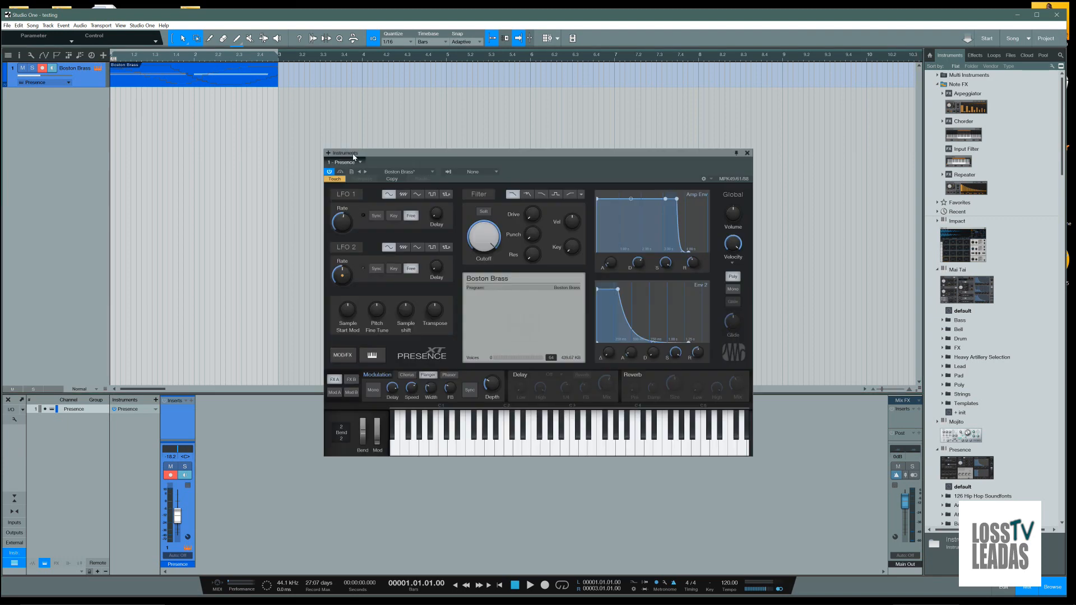
left_click_drag(378, 157, 220, 123)
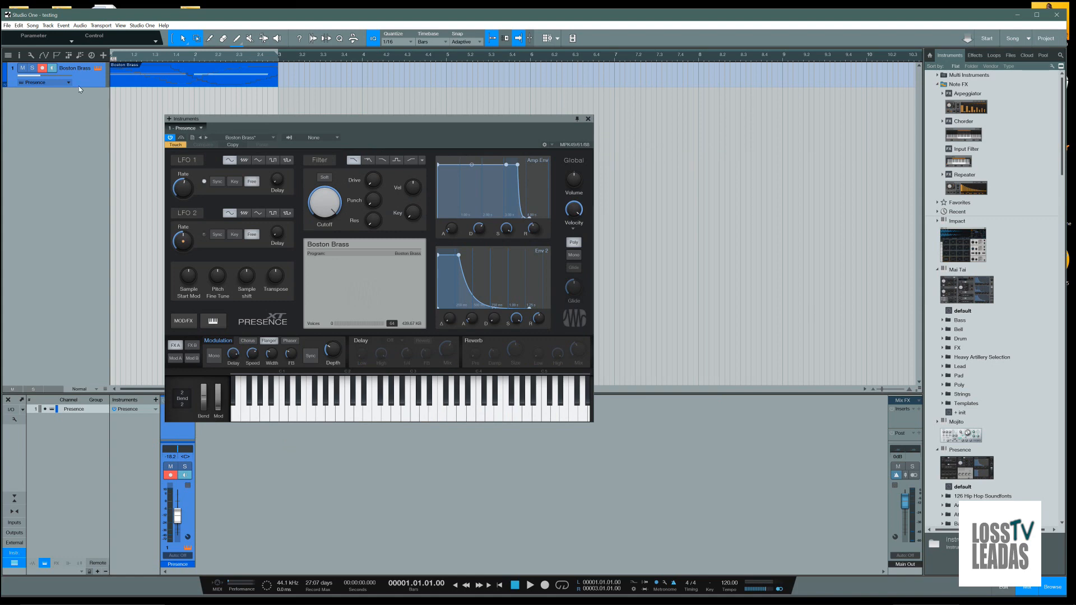
left_click(190, 127)
left_click(198, 128)
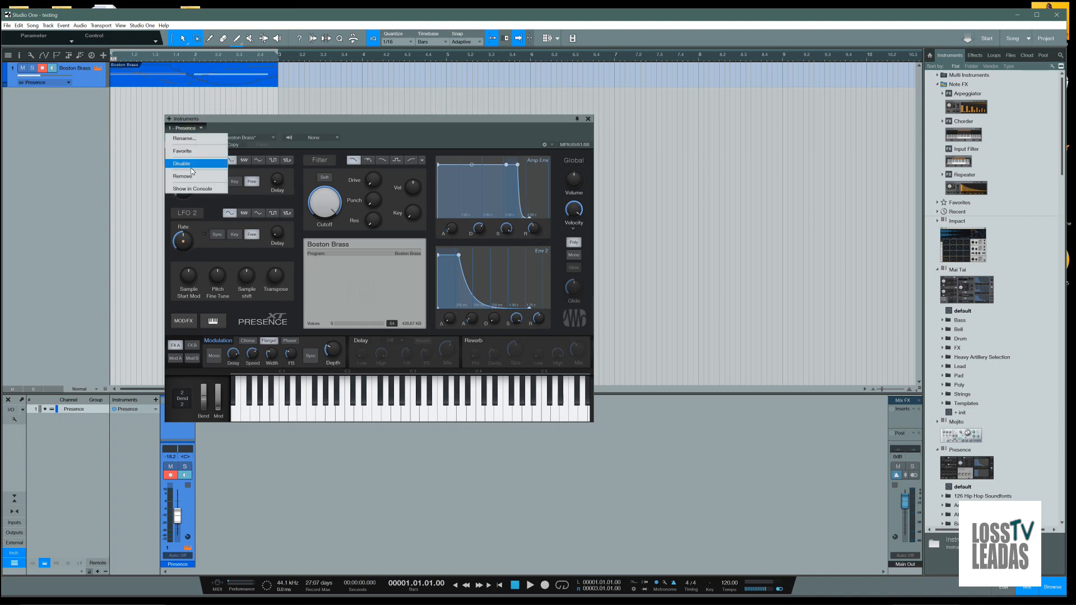
left_click(187, 139)
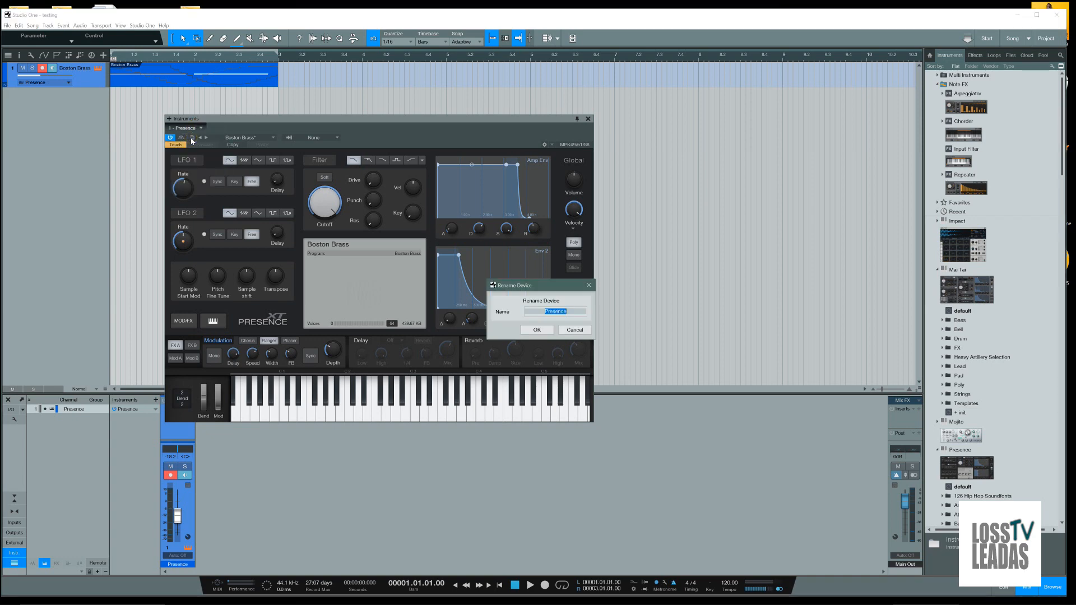
type("bass")
key("Return")
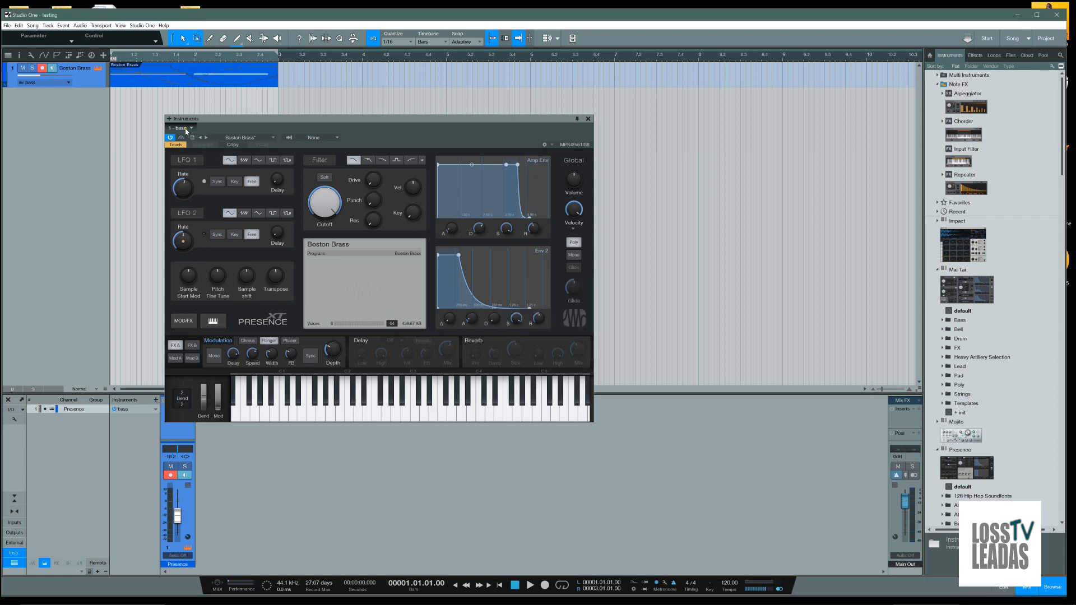
Rename the Presence device as brass, undo the renaming and close the instrument window
left_click(191, 128)
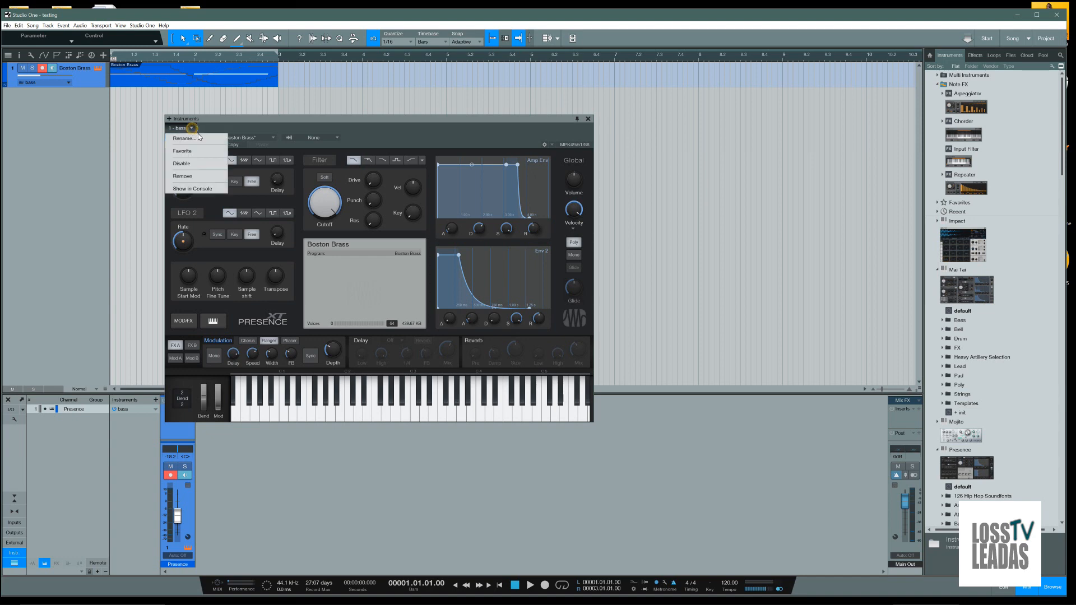
left_click(198, 138)
type("brass")
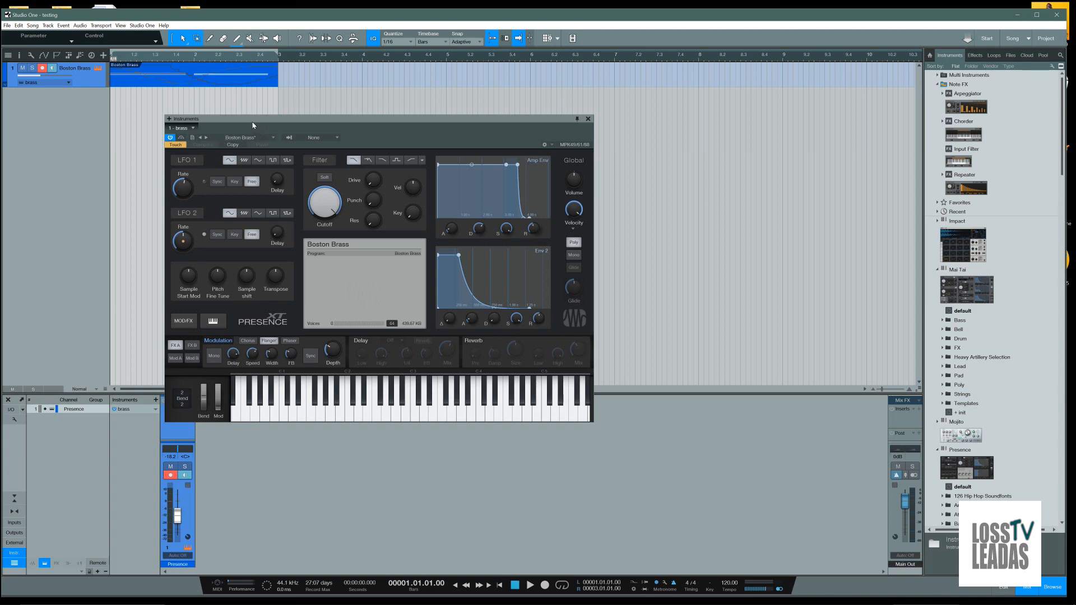
key("ctrl+z")
left_click(588, 120)
Add the Trumpet Full preset from Presence's Brass category to the Boston Brass track, combining both instruments into a Multi Instrument
scroll(964, 457, "down", 3)
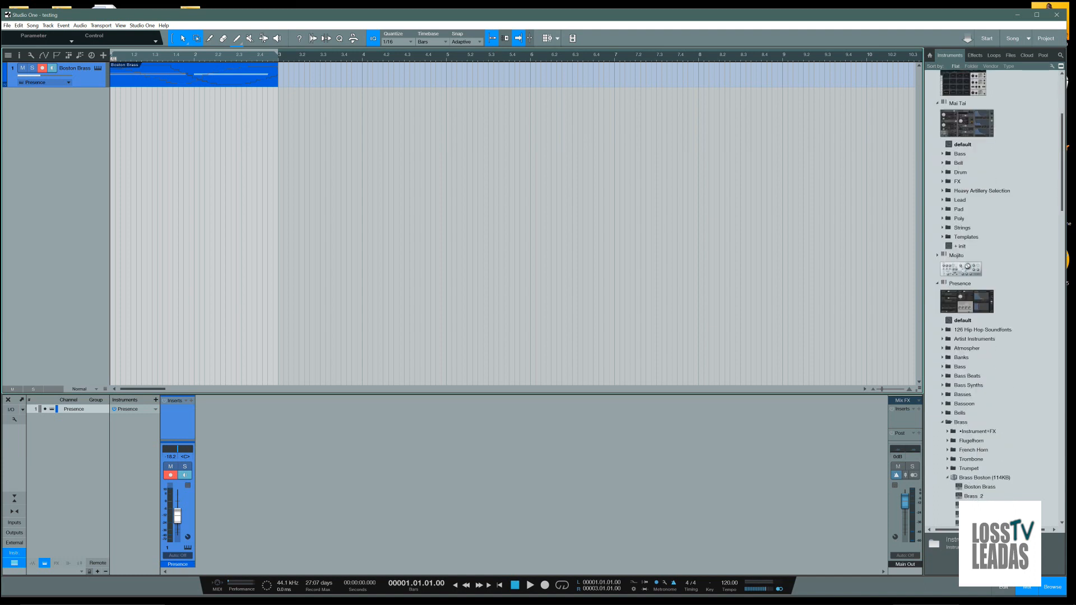
left_click(947, 468)
left_click_drag(976, 480, 100, 82)
left_click(577, 308)
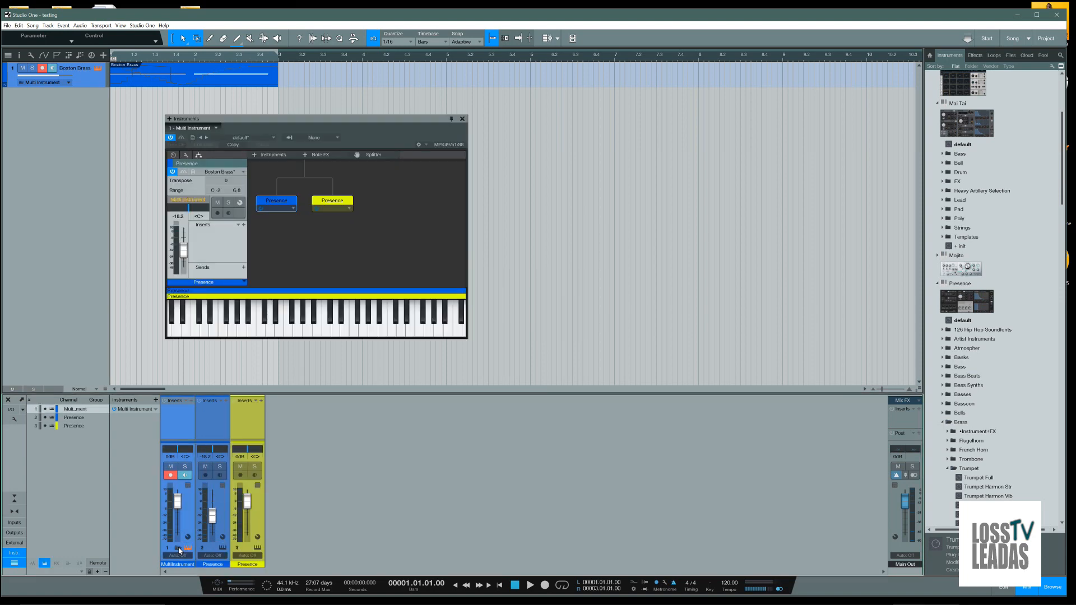
left_click_drag(289, 122, 374, 122)
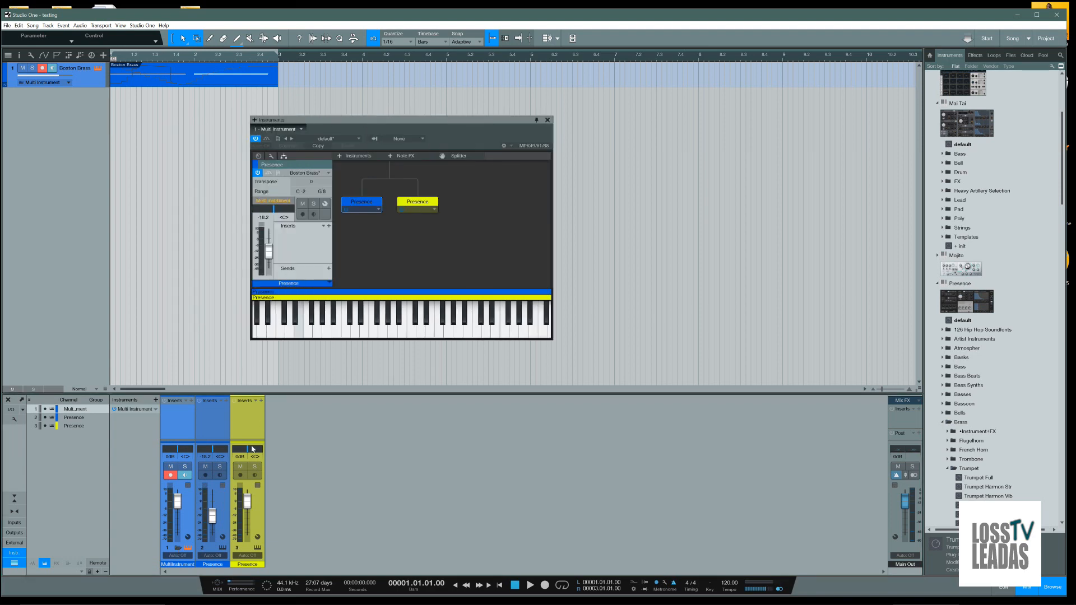
Collapse the Multi Instrument's sub-channels in the mixer and inspect the options of its two Presence devices
left_click(177, 548)
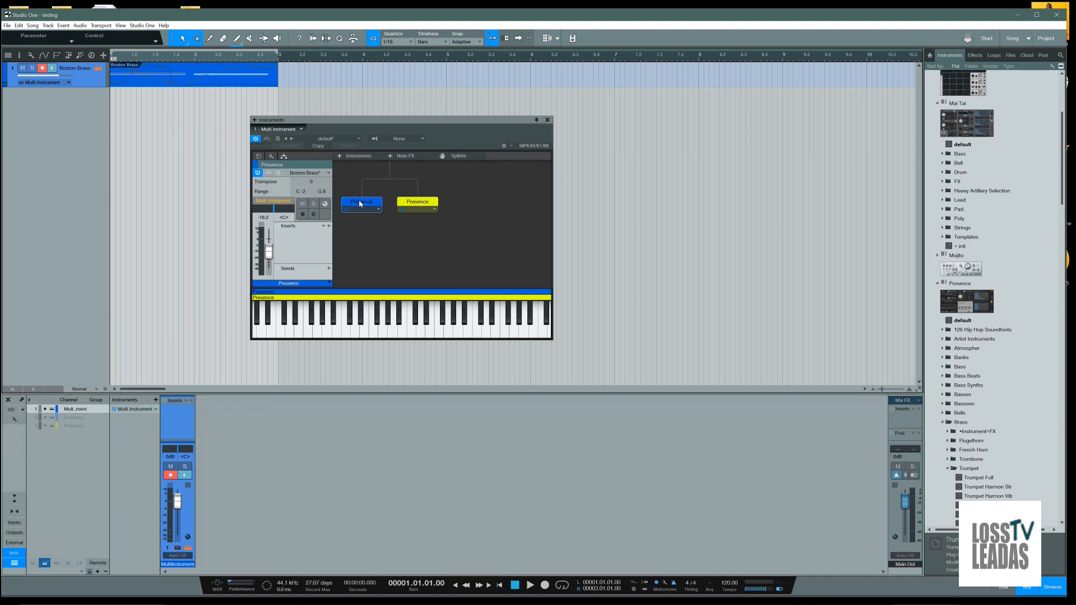
left_click(413, 202)
left_click(369, 200)
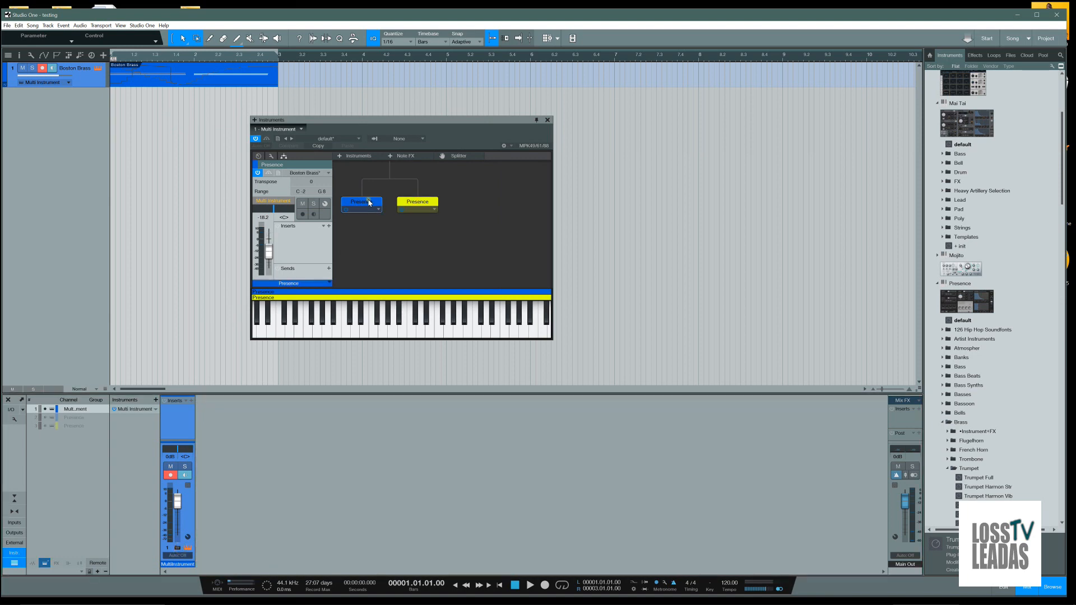
left_click(407, 205)
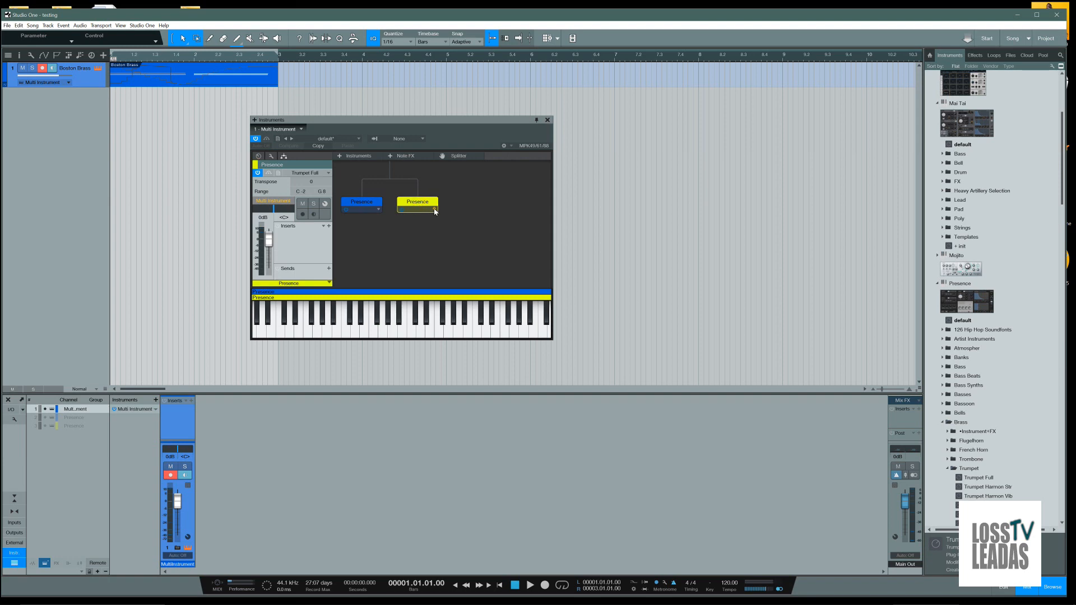
left_click(435, 210)
left_click(458, 192)
left_click(380, 210)
left_click(420, 180)
Examine the Multi Instrument's Note FX, instrument and channel options and close its window
left_click(404, 156)
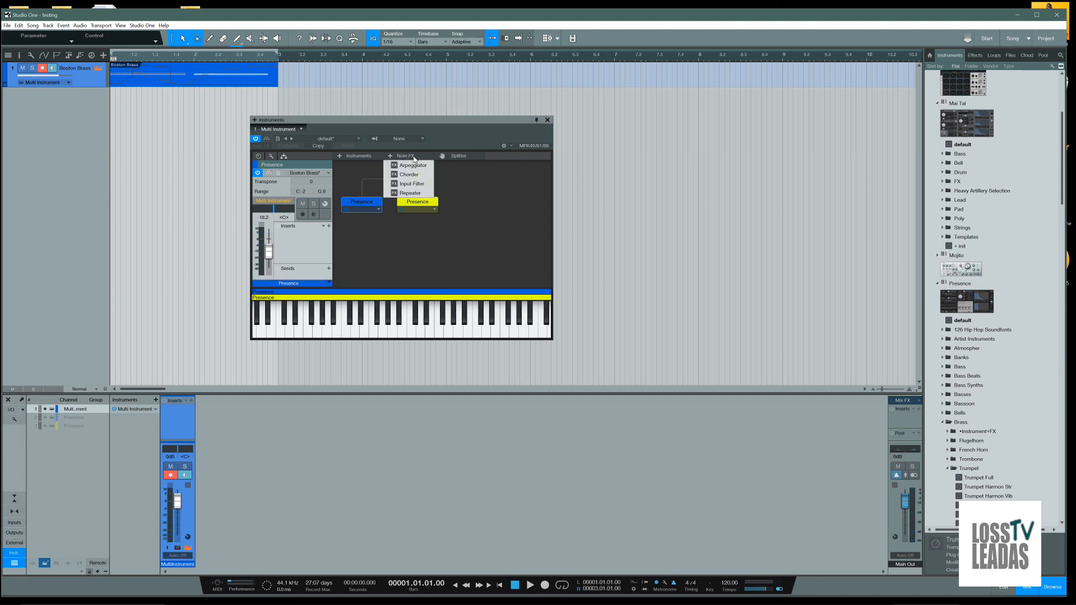
left_click(450, 176)
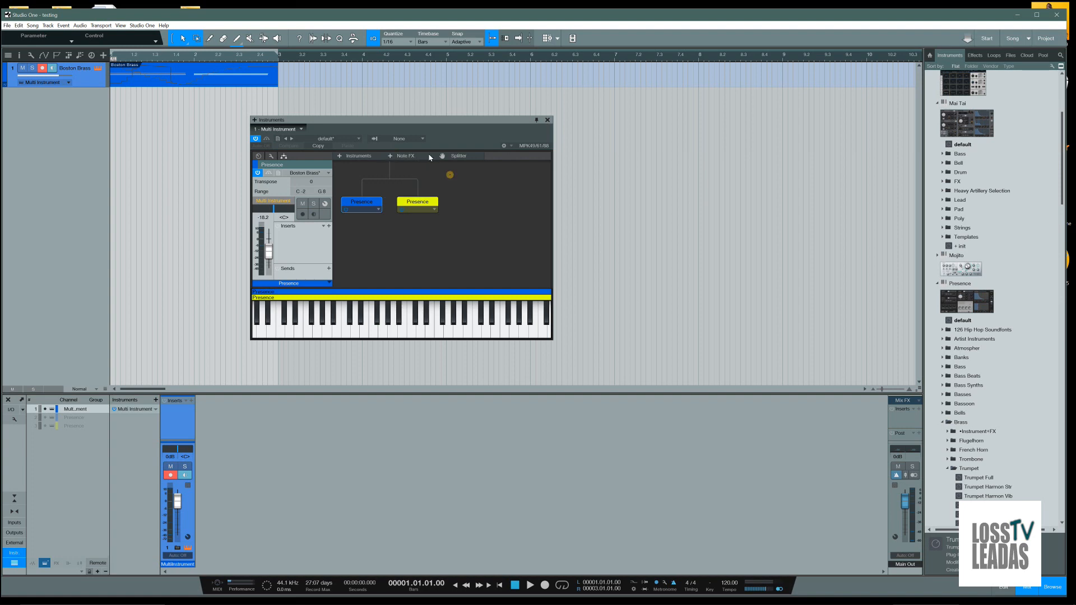
left_click(380, 160)
left_click(462, 184)
left_click(331, 284)
left_click(356, 262)
left_click(548, 120)
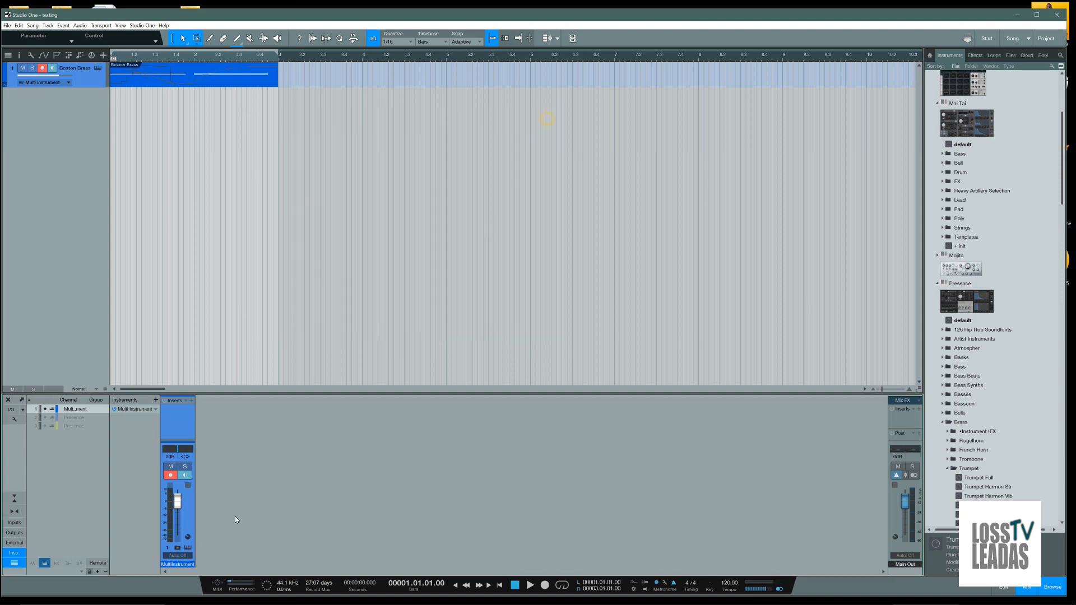
Expand the Multi Instrument's mixer channels, check the Boston Brass Presence editor for a rename option and close it
left_click(179, 549)
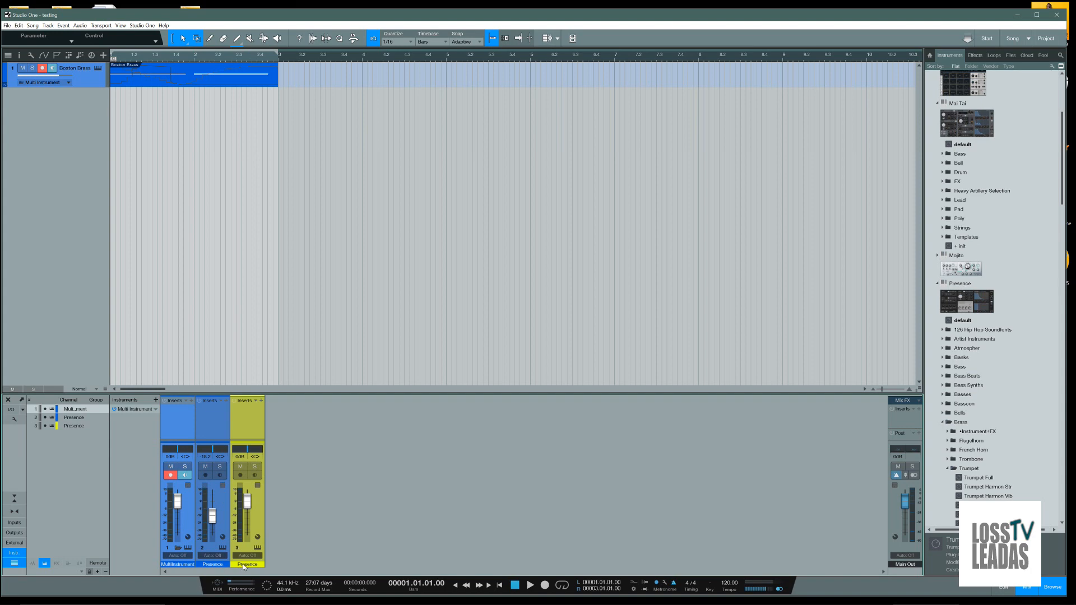
left_click(211, 426)
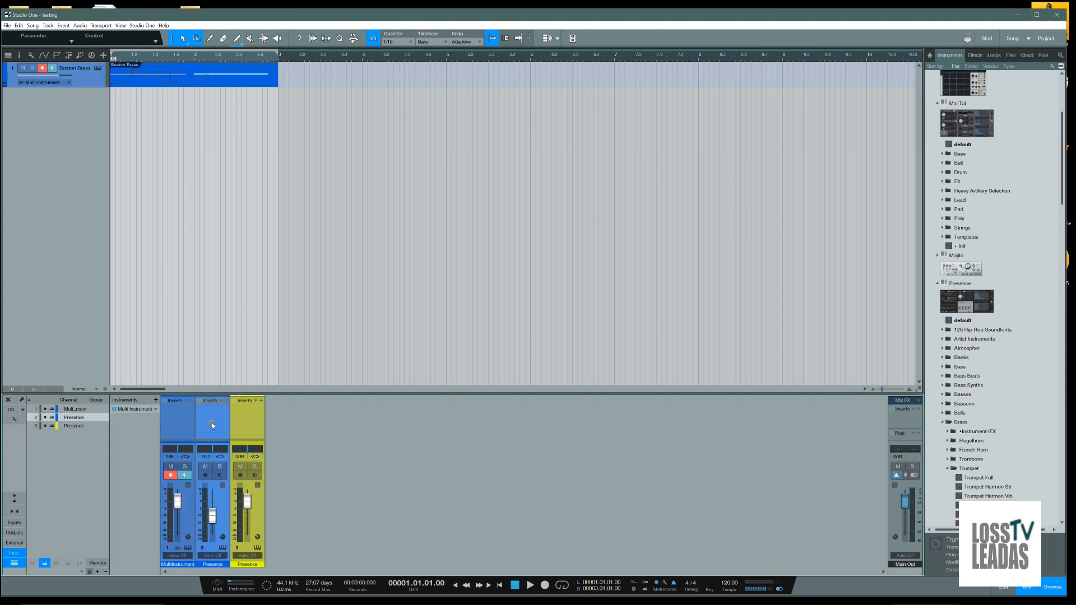
left_click(222, 547)
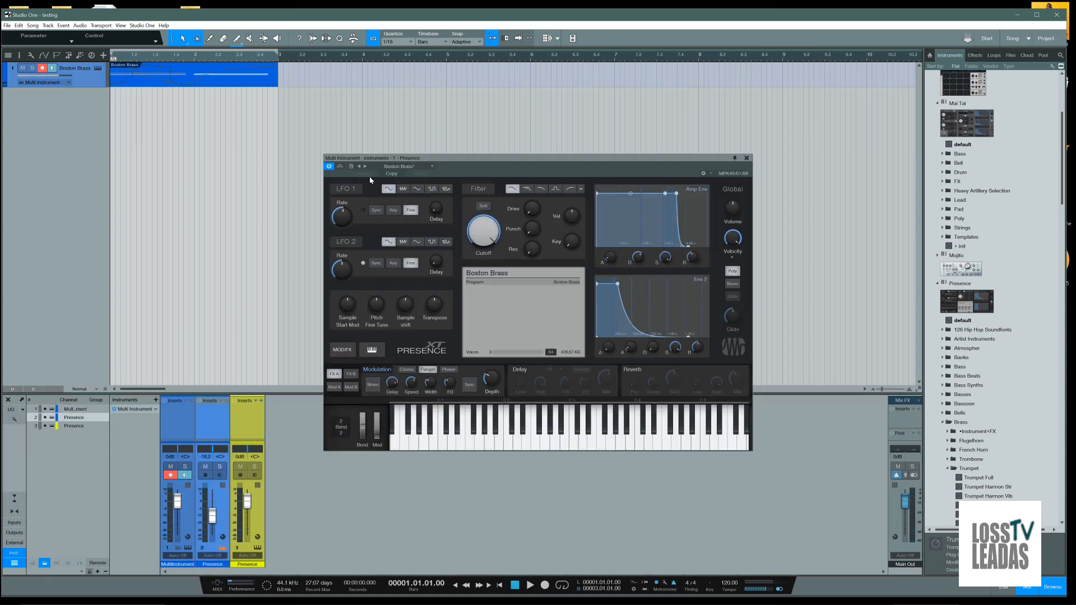
right_click(401, 159)
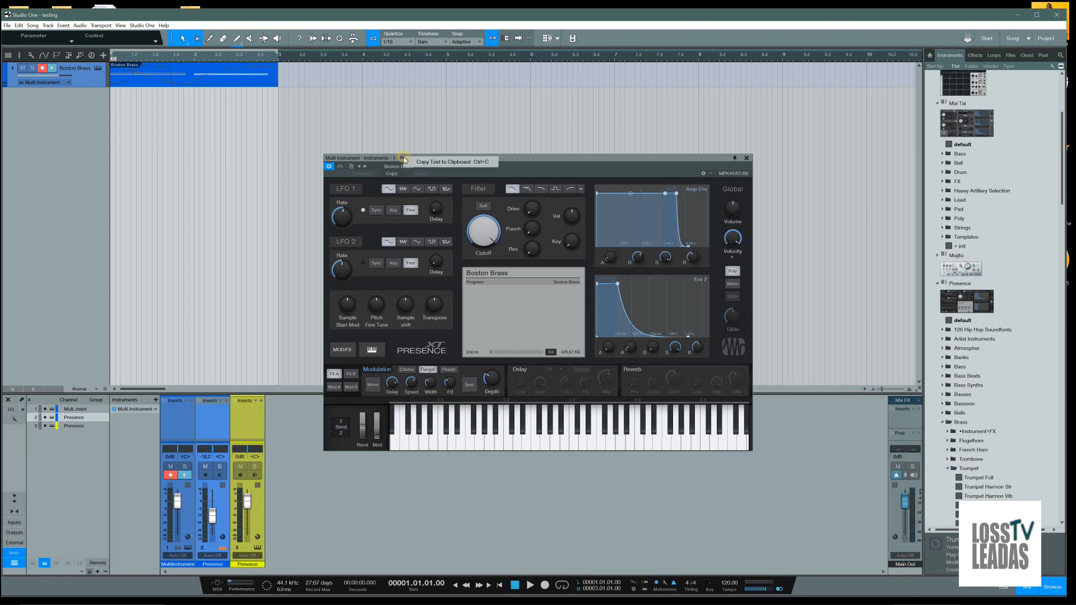
left_click(445, 164)
left_click(431, 168)
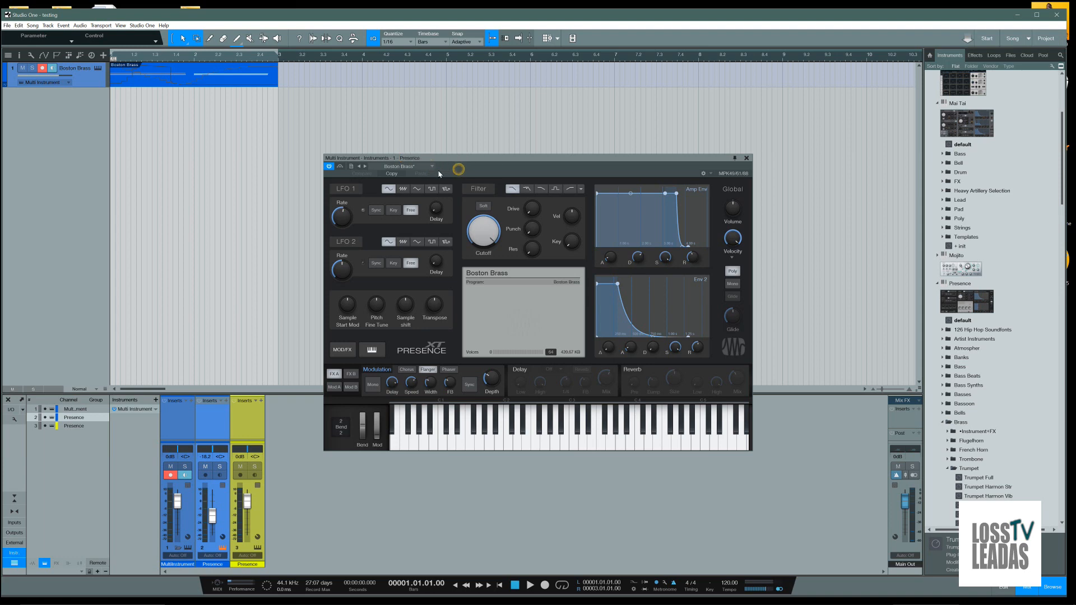
key("alt+Tab")
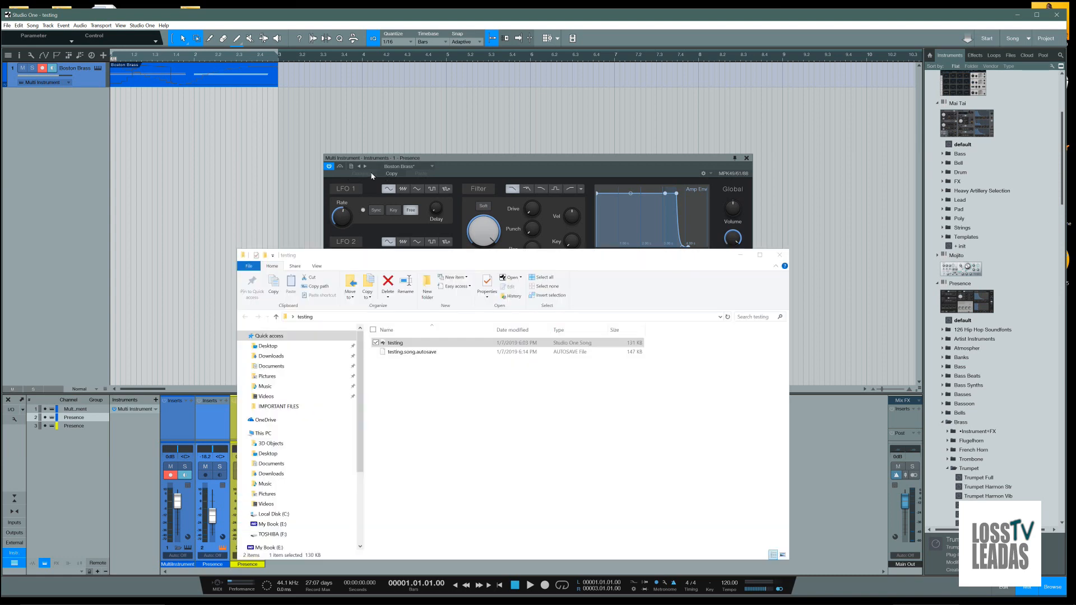
left_click(780, 255)
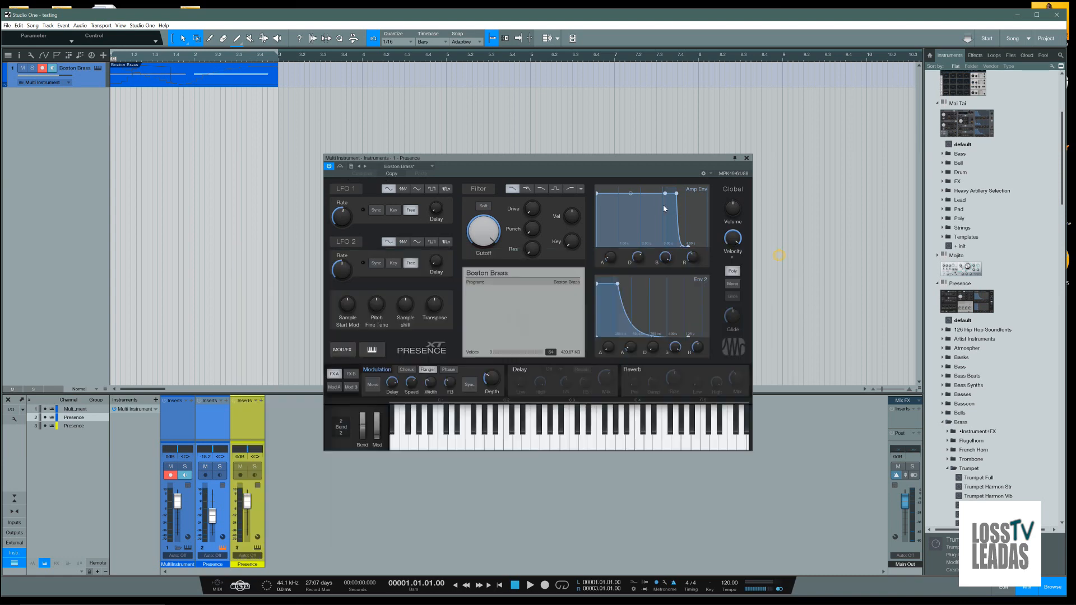
left_click(747, 158)
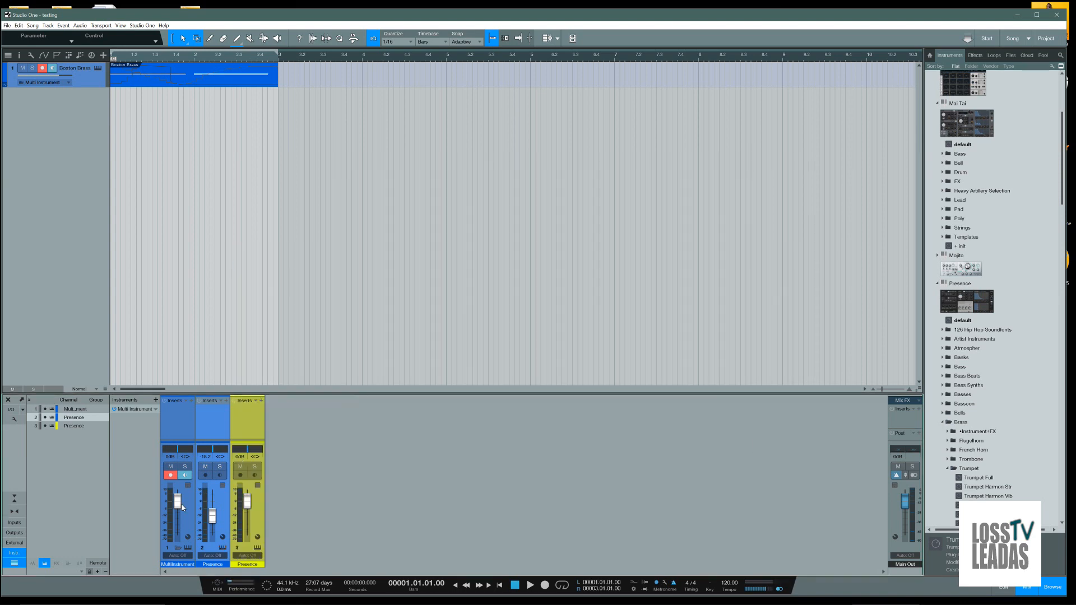
Rename the Boston Brass Presence device in the Multi Instrument as brass
left_click(188, 548)
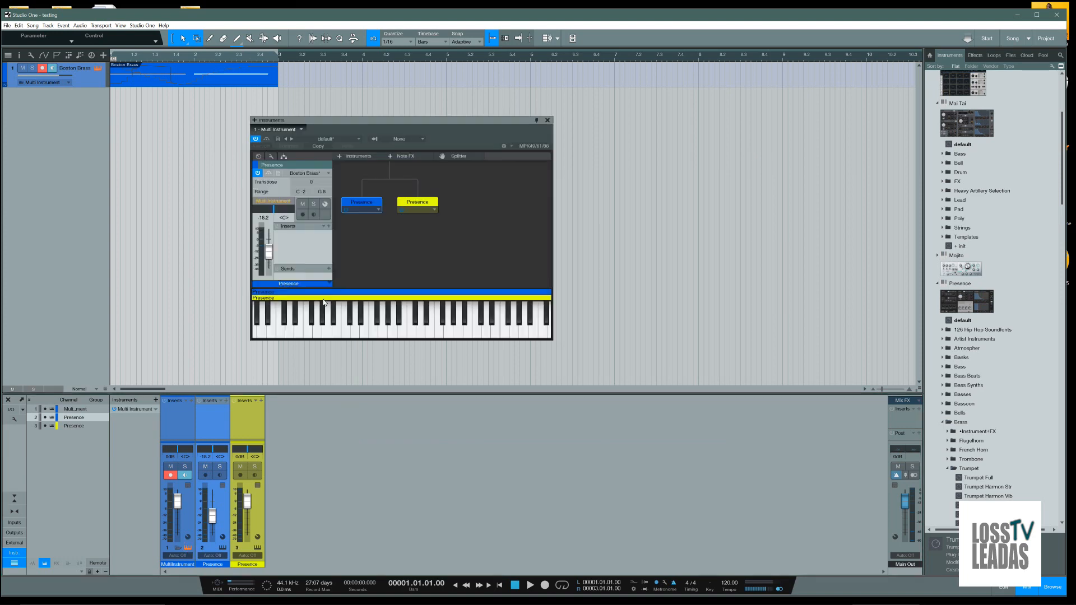
left_click(369, 201)
left_click(370, 201)
left_click(378, 210)
left_click(368, 228)
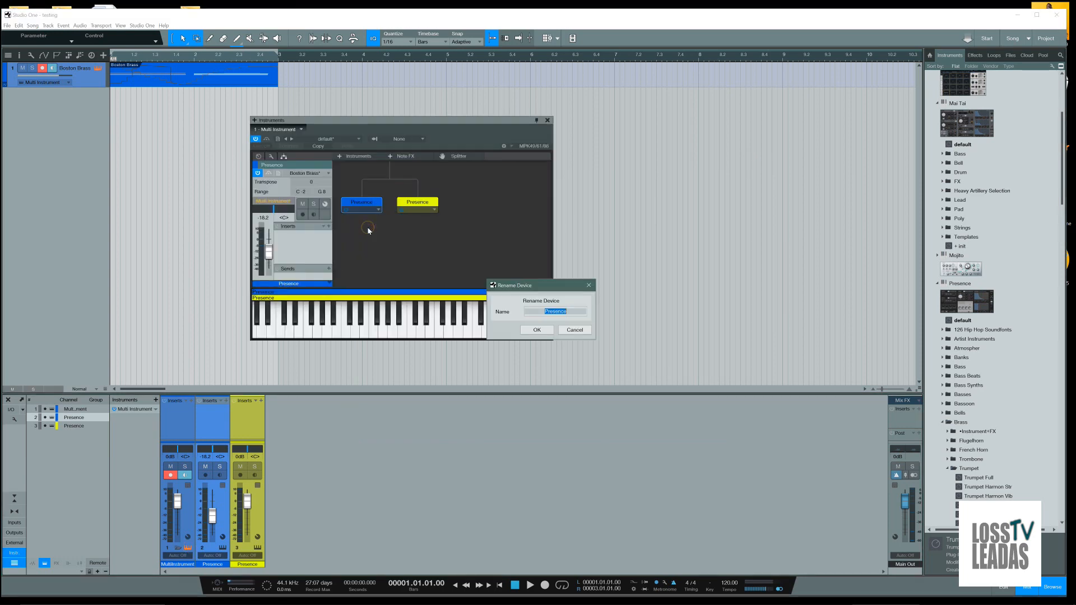
type("brass")
key("Return")
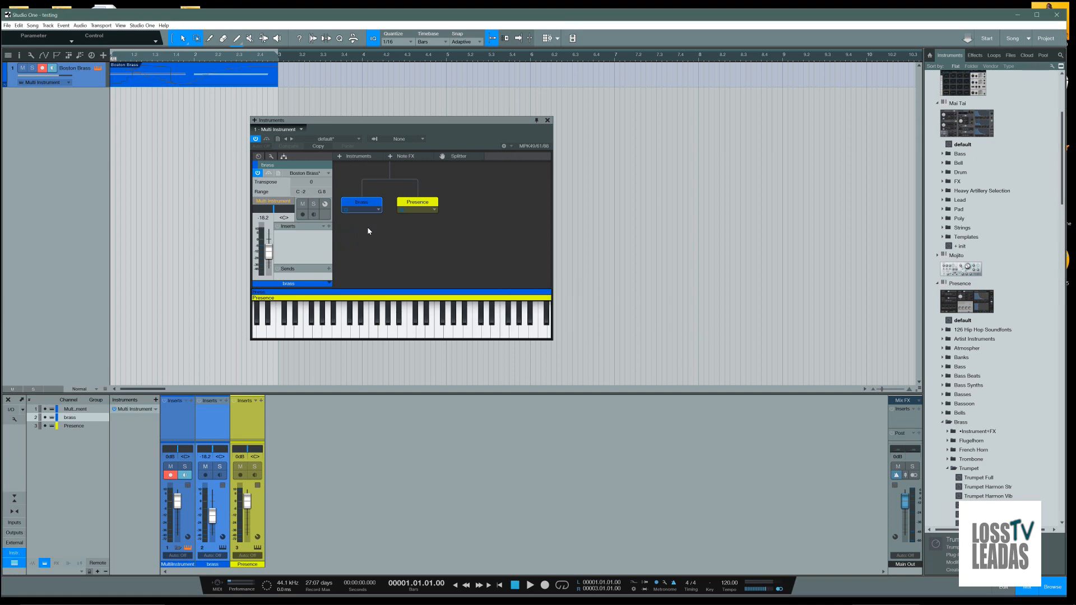
Rename the Trumpet Full Presence device in the Multi Instrument as trumpet
double_click(413, 207)
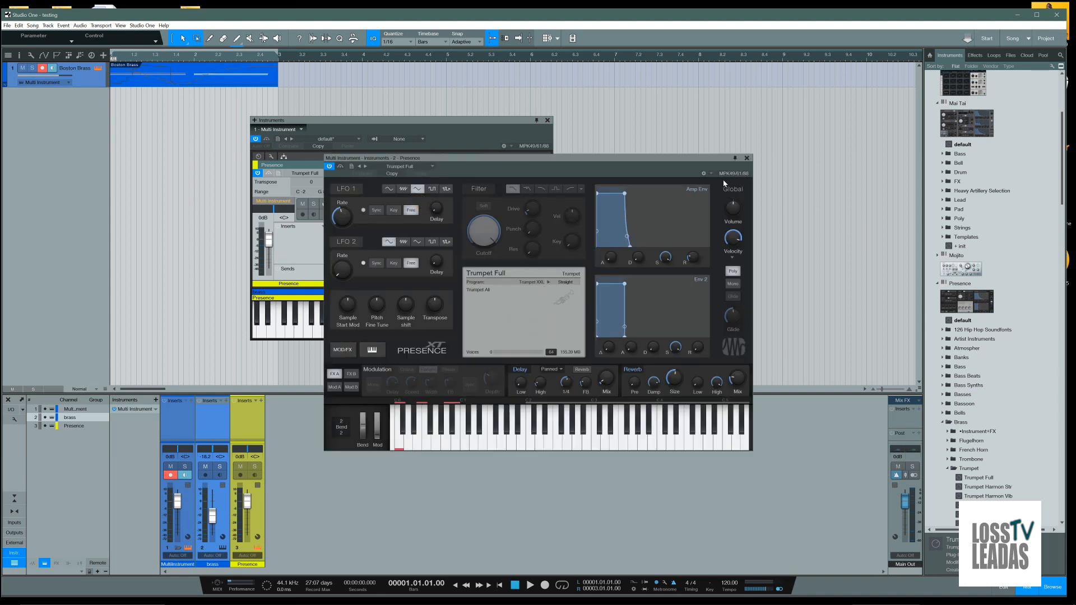
left_click(747, 158)
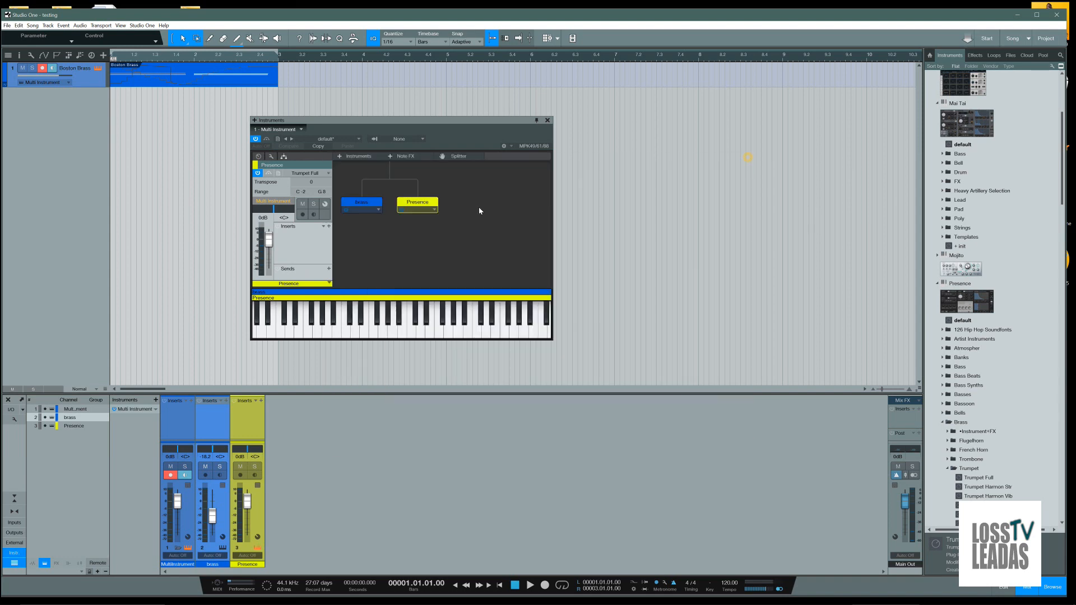
left_click(434, 211)
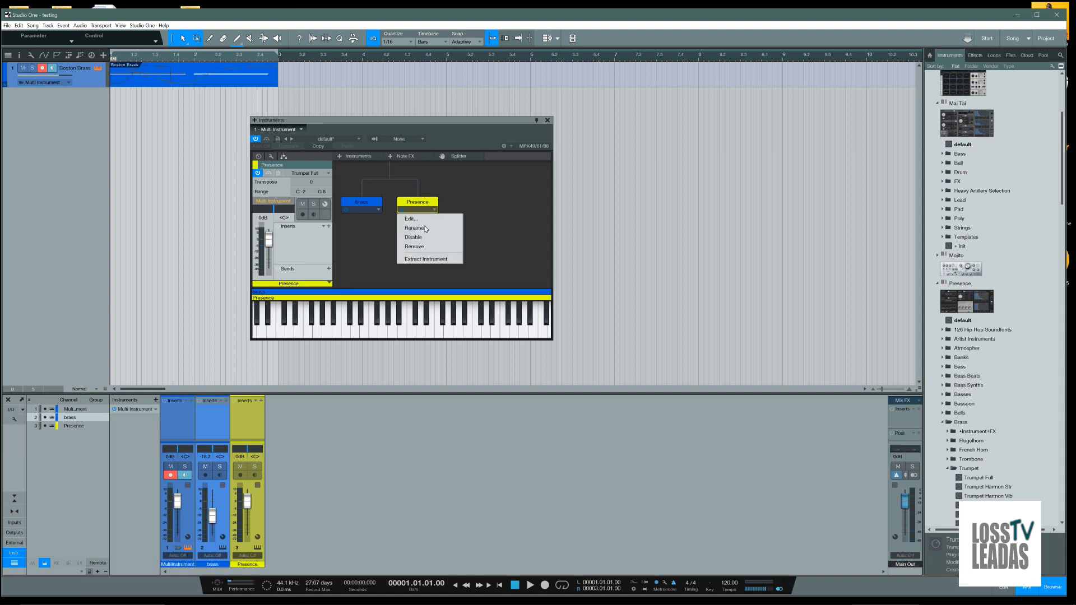
left_click(424, 228)
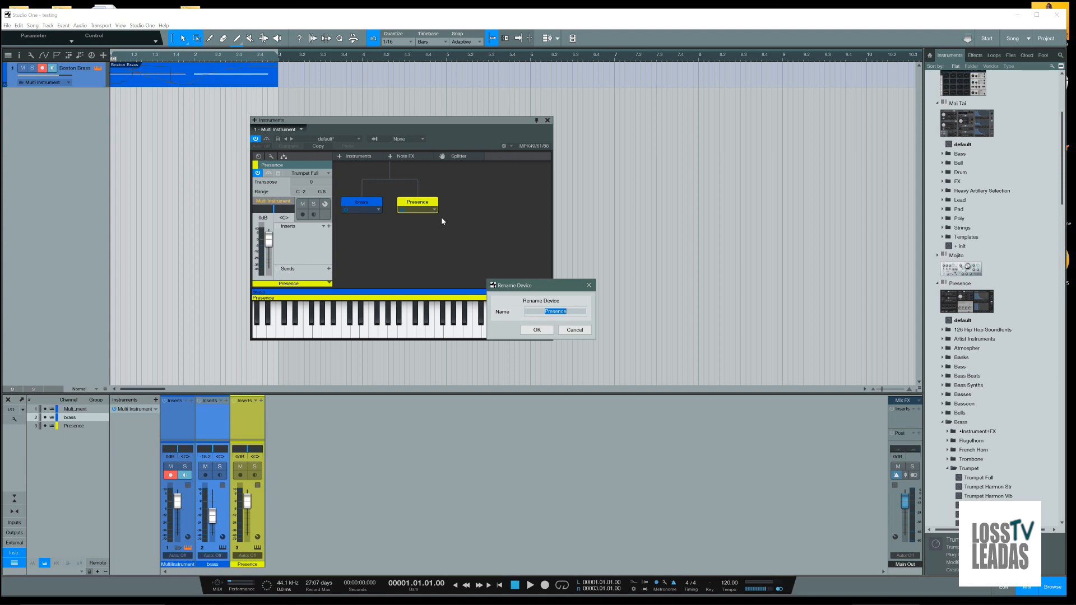
type("trumpet")
key("Return")
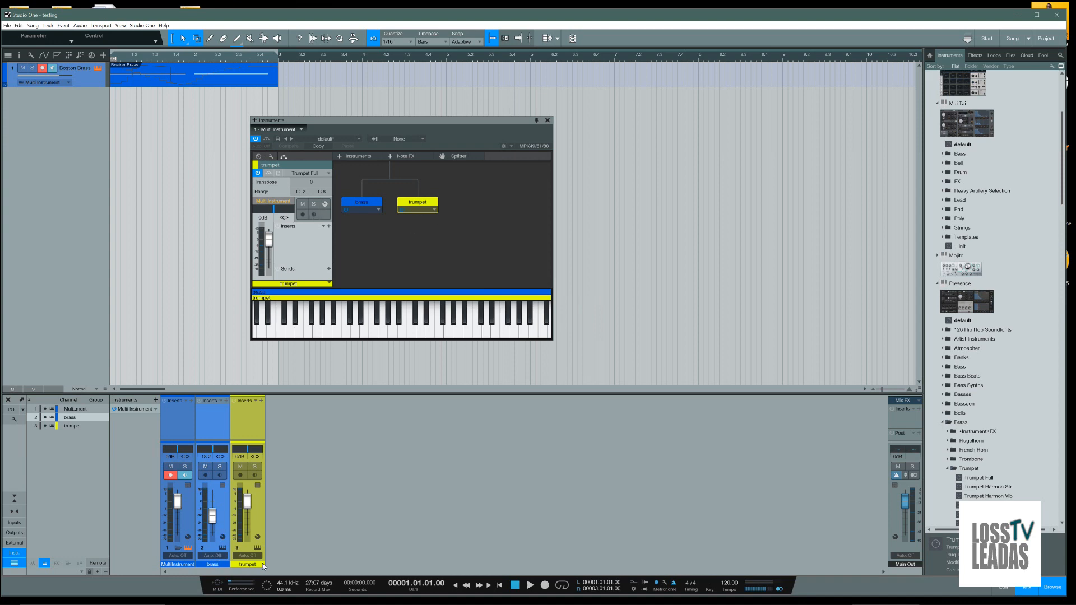
Lower the trumpet channel's volume to -5.1 dB in the mixer and close the trumpet's instrument editor
left_click(322, 324)
mouse_move(247, 507)
left_mouse_down()
mouse_move(246, 531)
mouse_move(249, 512)
left_mouse_up()
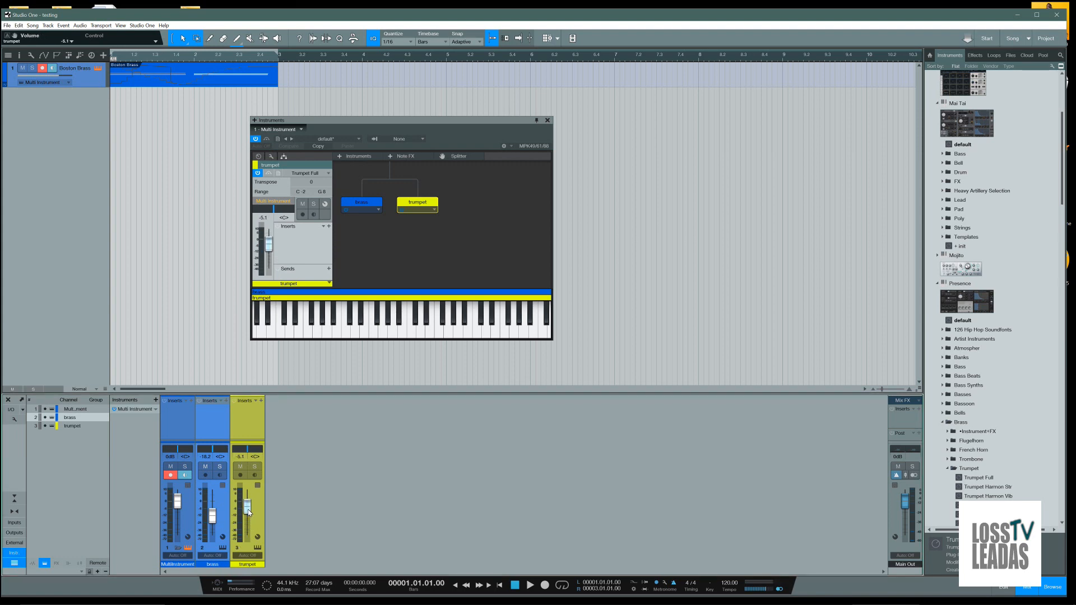
double_click(249, 436)
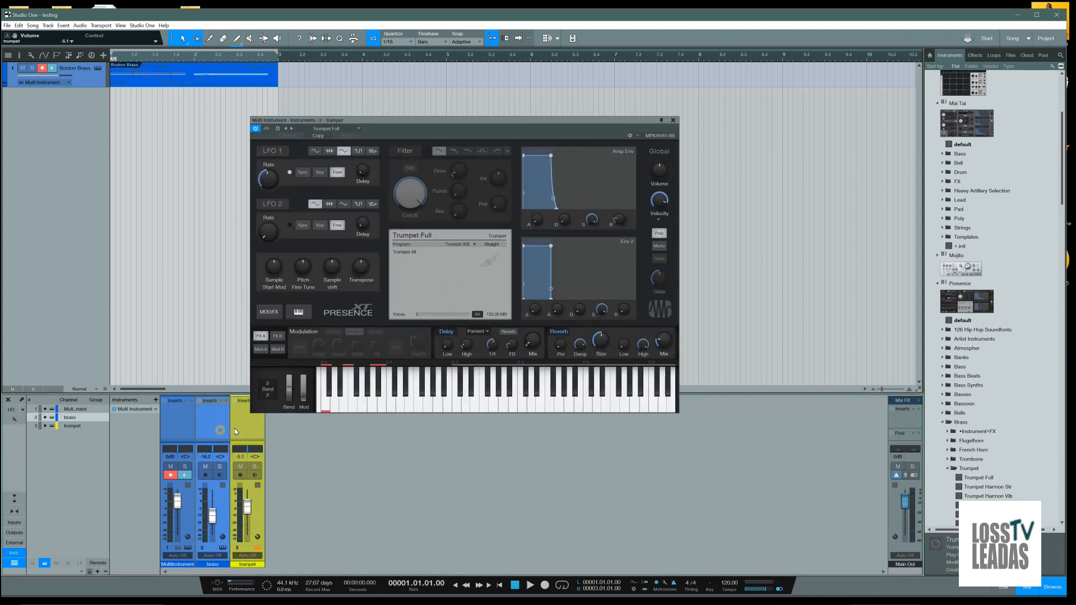
left_click(673, 120)
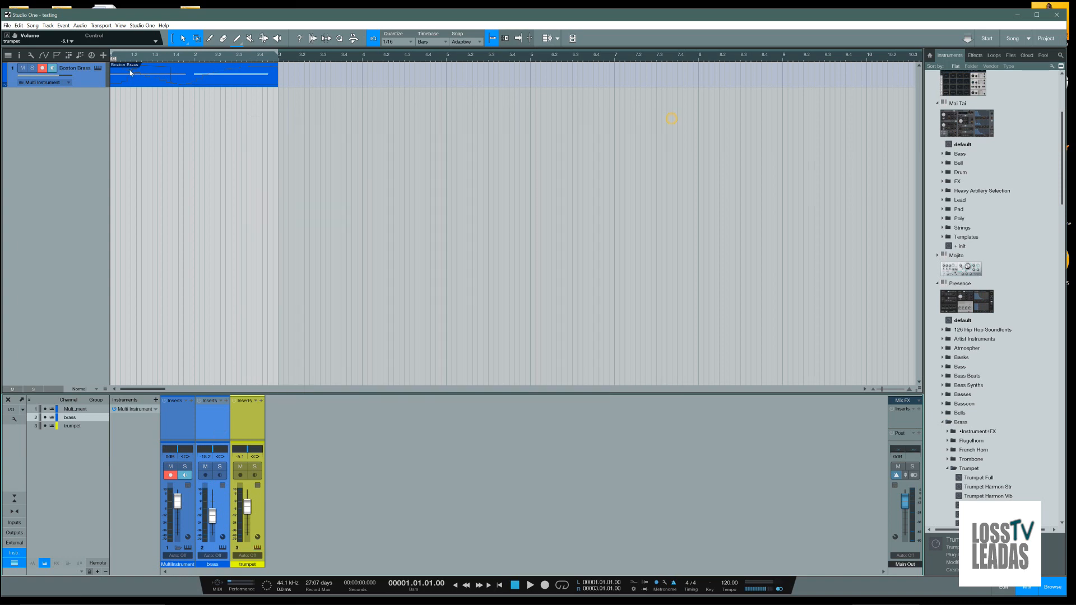
Save the testing song and close Studio One
left_click(8, 29)
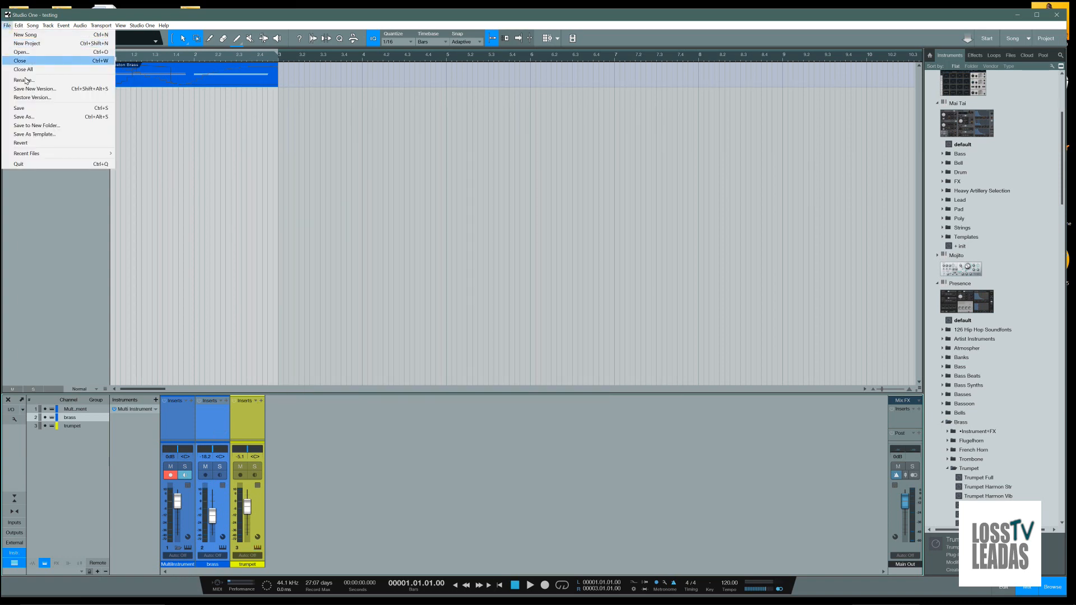
left_click(24, 114)
left_click(346, 245)
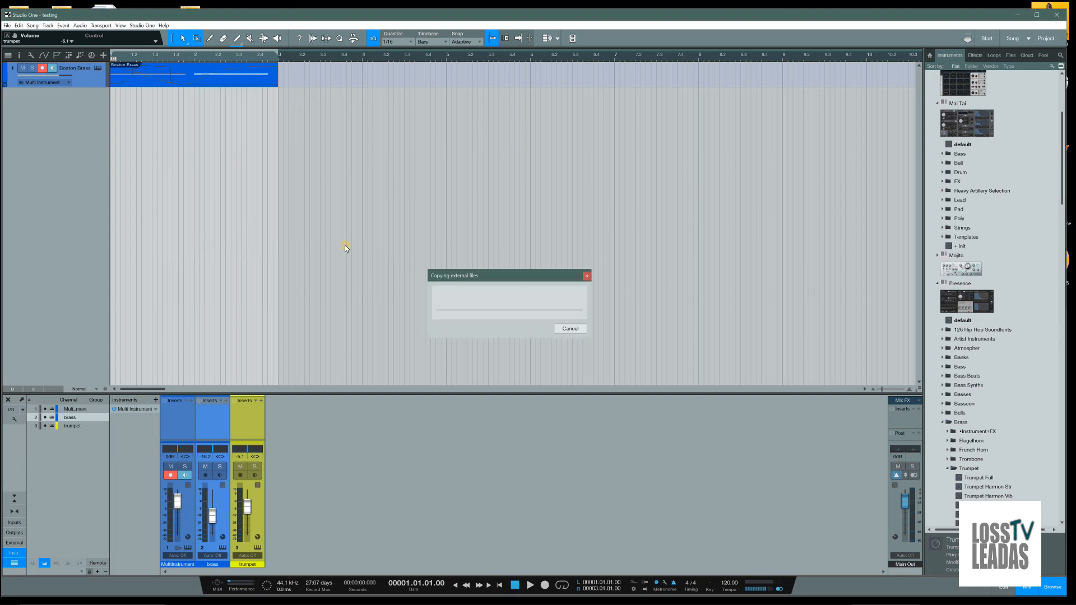
left_click(1055, 14)
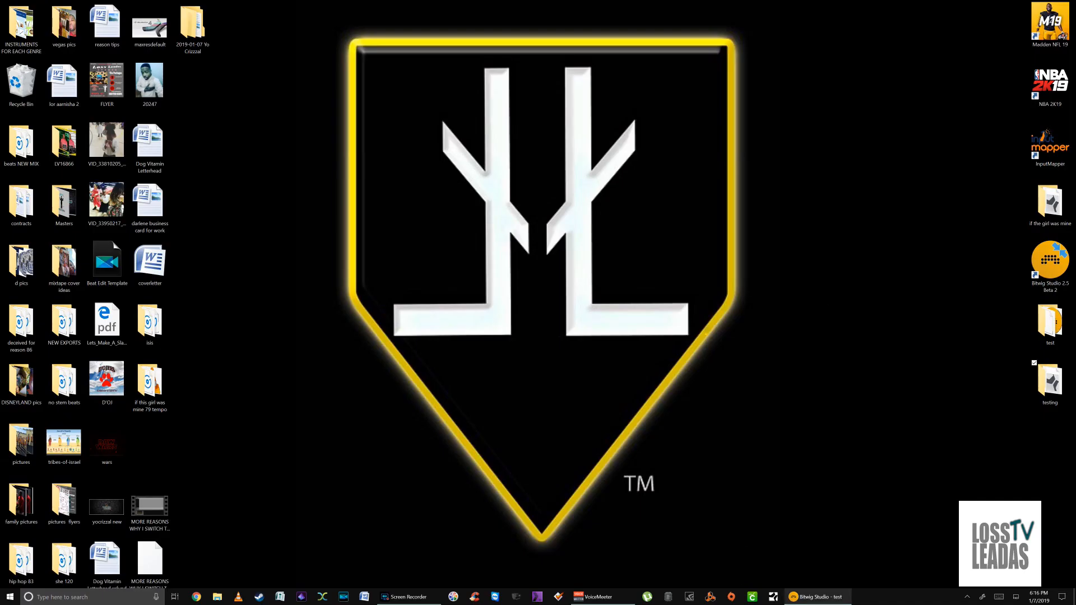
Switch to Bitwig Studio and add a new track with the 32-bit VST3 Waves Tune Real-Time Mono from the Vocals audio effects
left_click(835, 595)
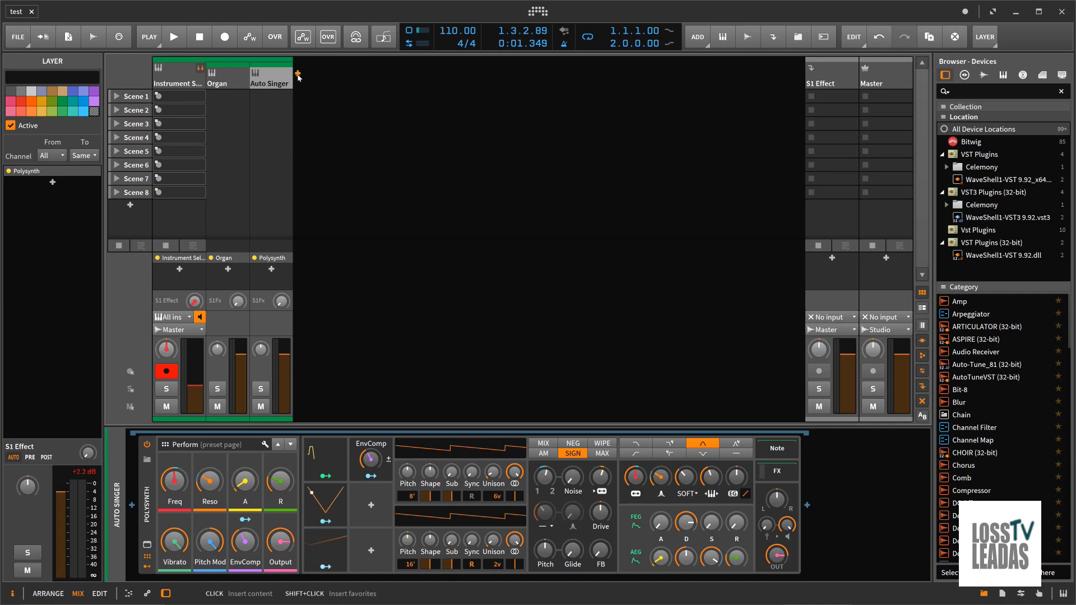
left_click(297, 74)
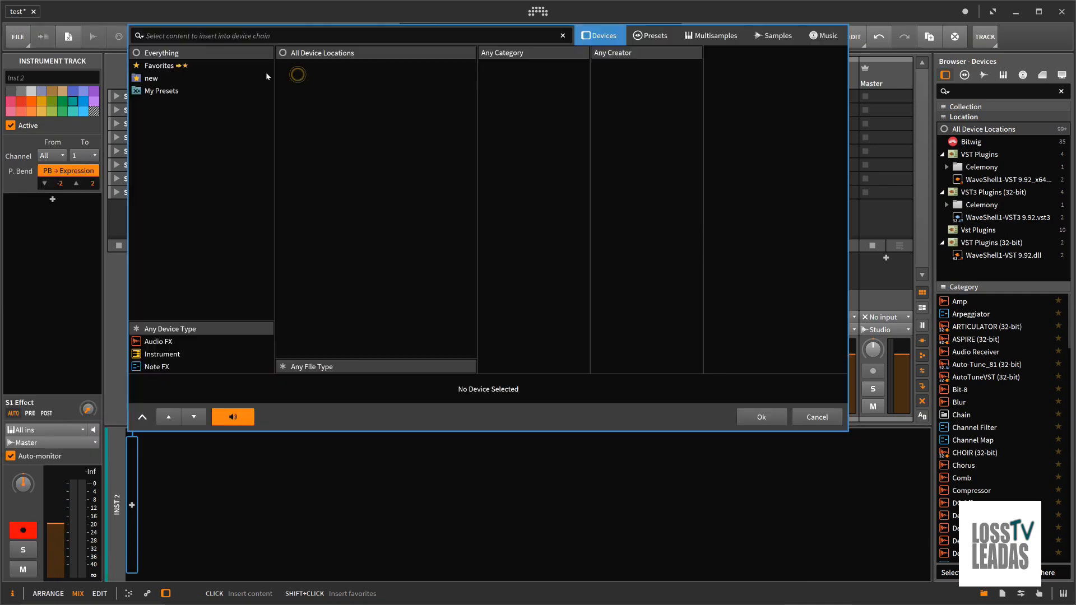
left_click(187, 342)
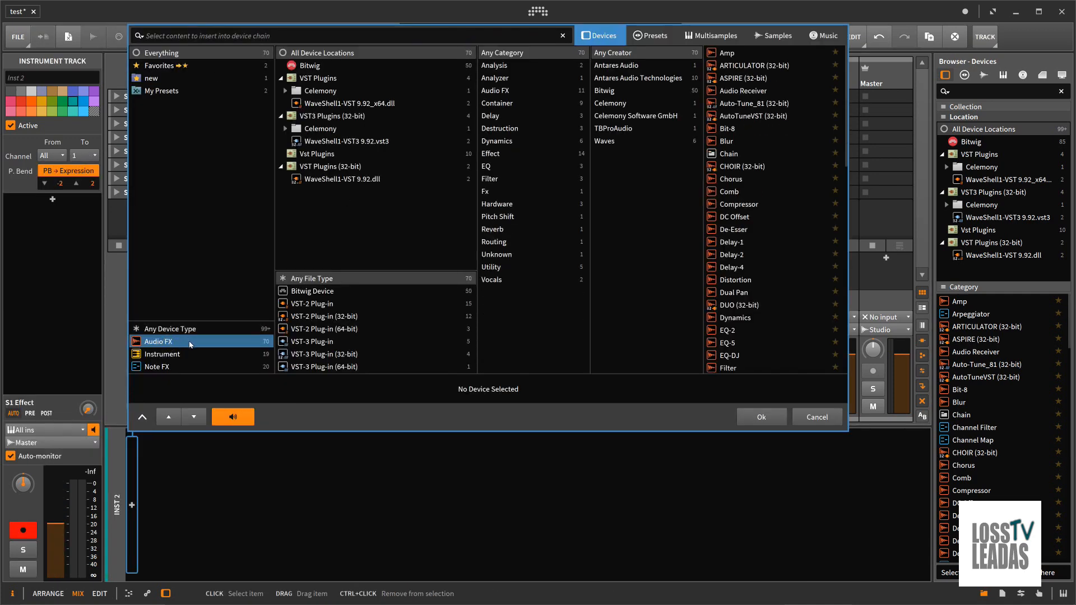
left_click(497, 281)
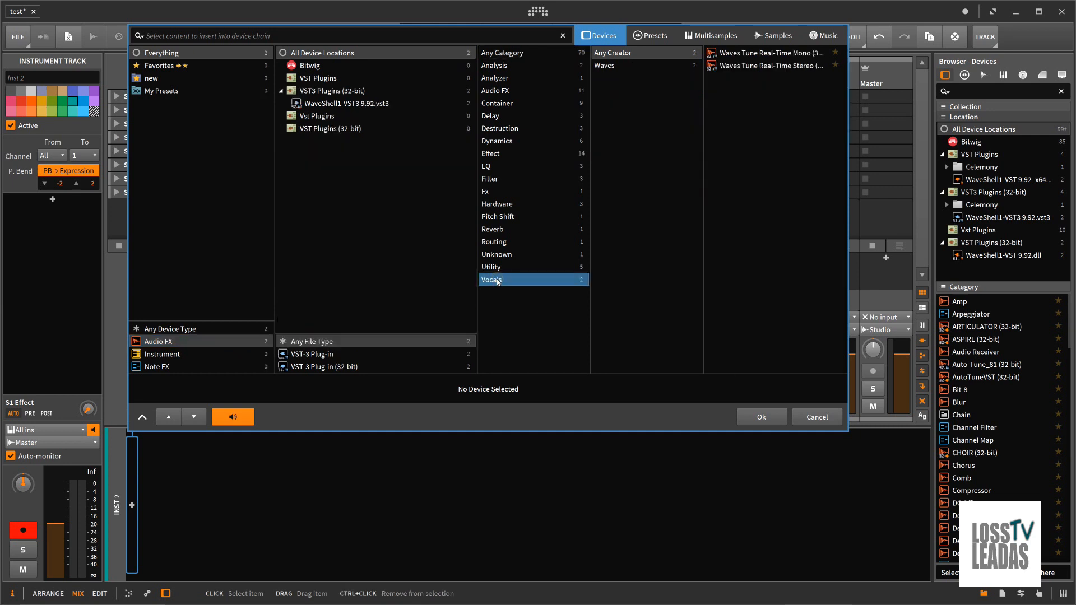
double_click(788, 54)
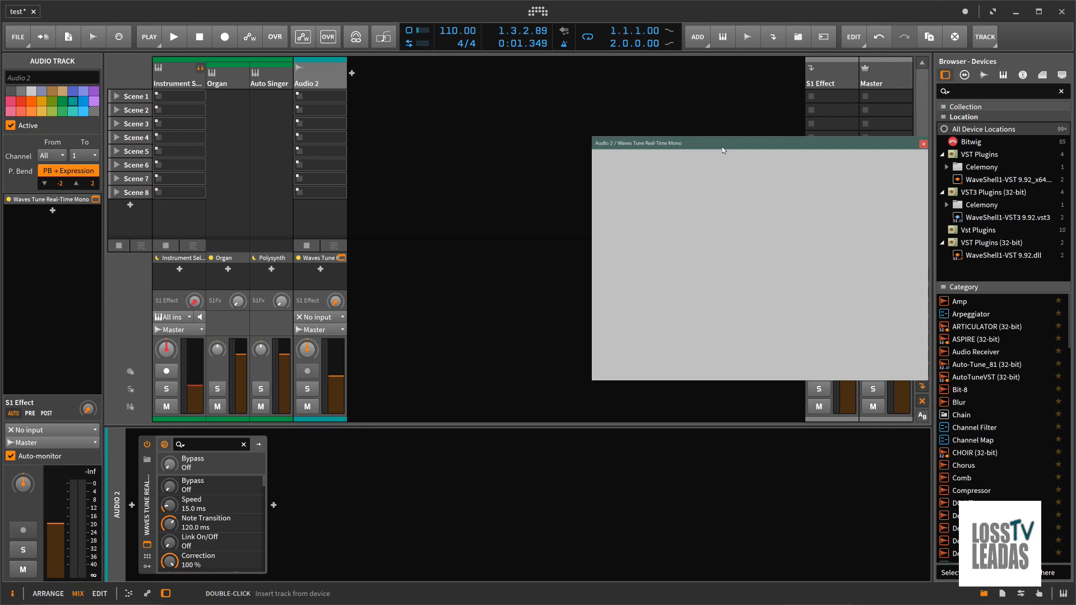
left_click_drag(723, 151, 530, 134)
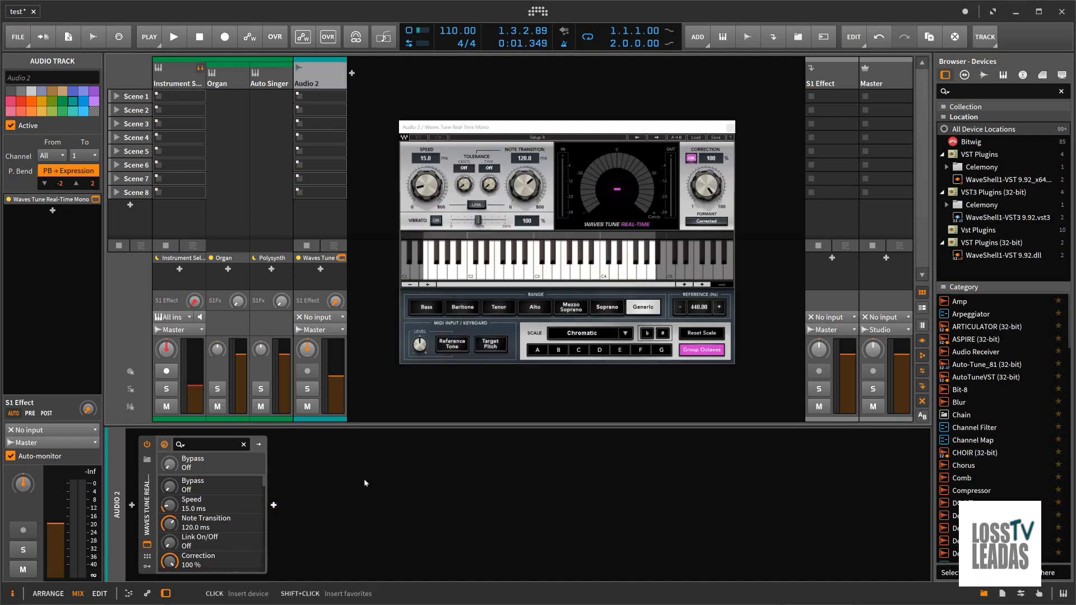
Check the options for adding devices after Waves Tune Real-Time Mono and delete that plug-in from Audio 2
left_click(274, 506)
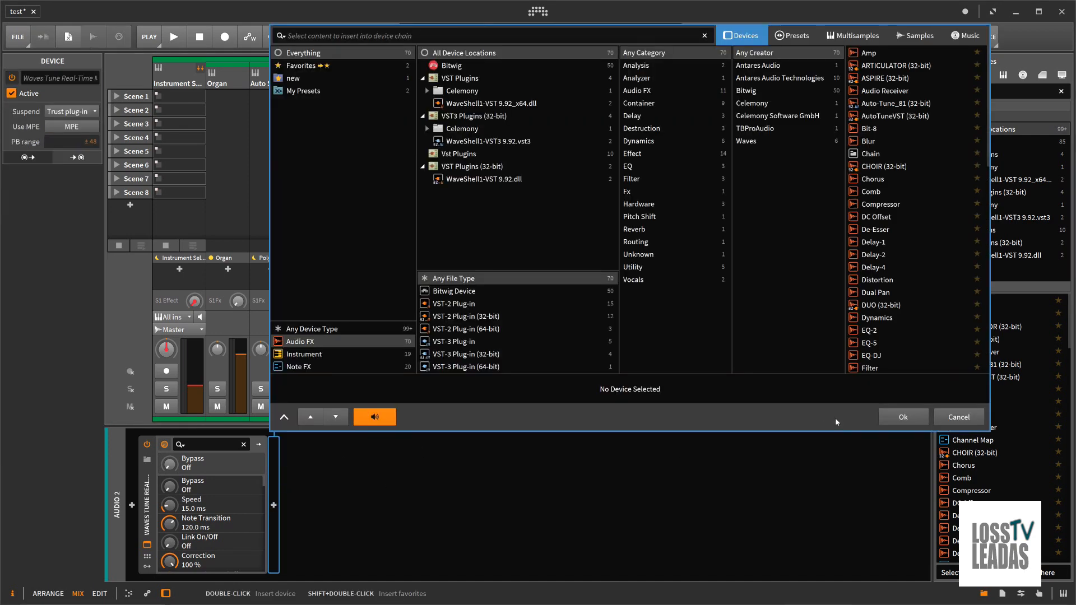
left_click(952, 417)
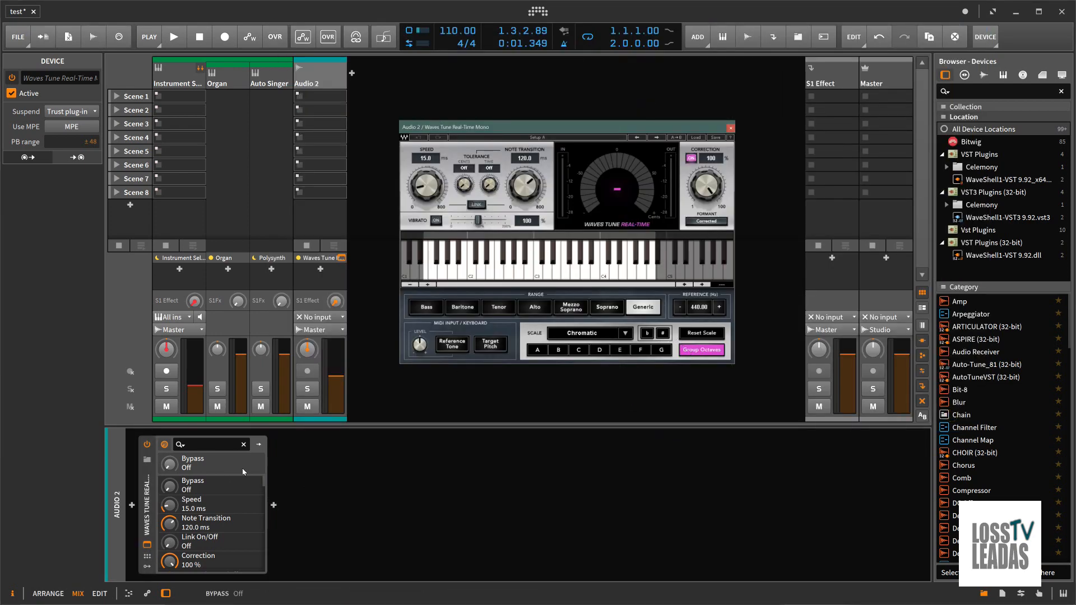
left_click(259, 446)
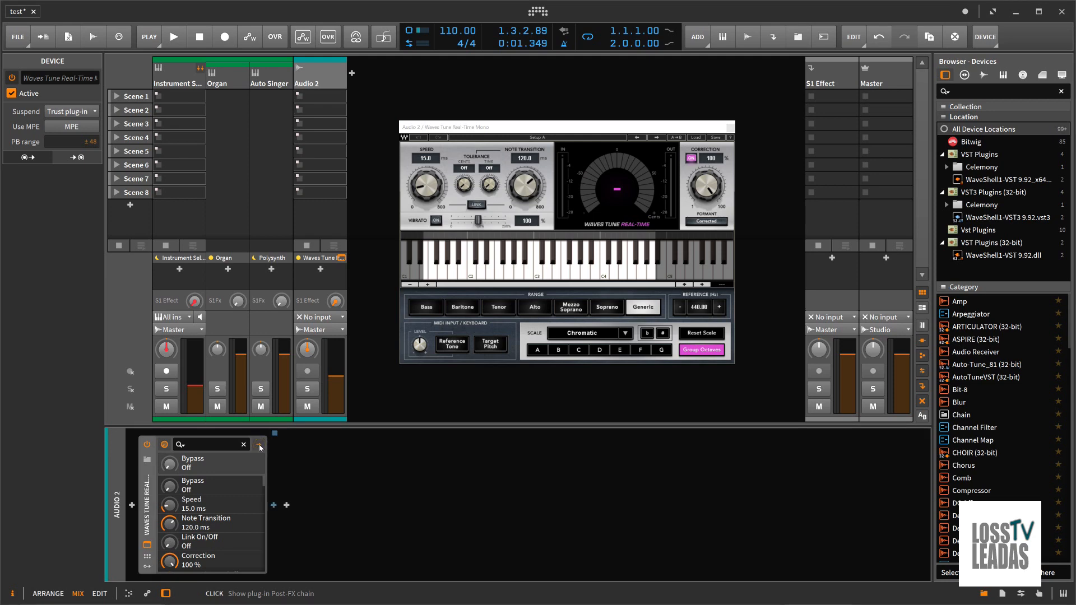
right_click(149, 474)
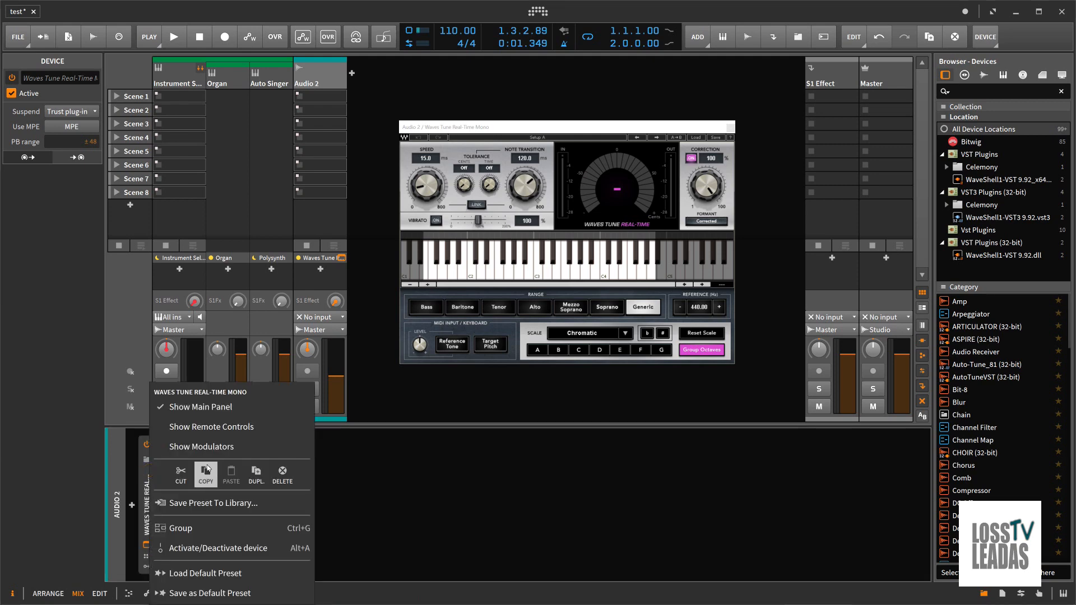
left_click(280, 479)
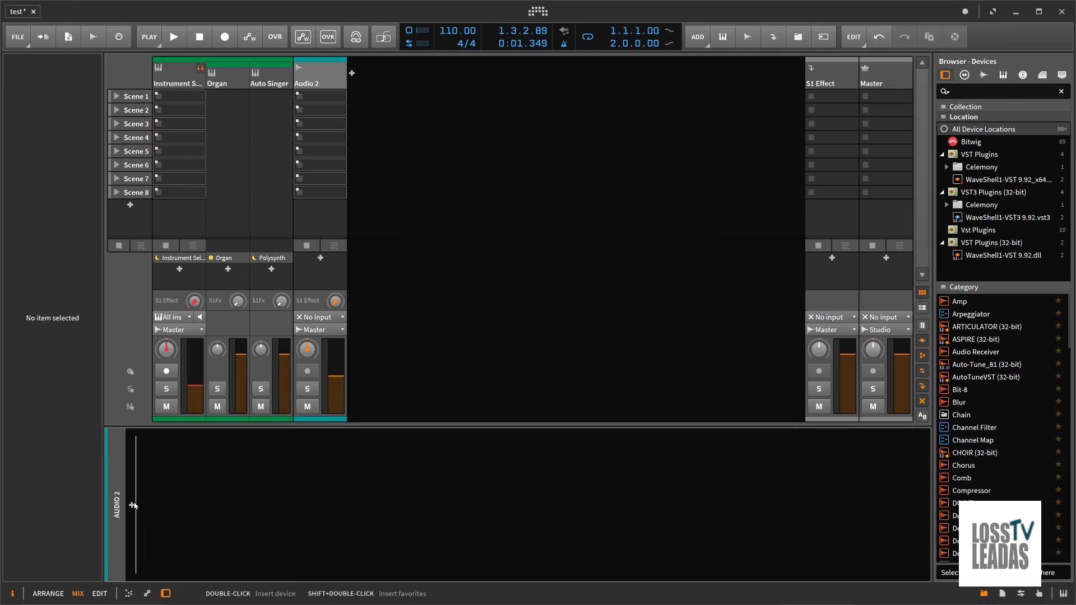
Insert the VST2 Waves Tune Real-Time Mono audio effect by Waves on Audio 2 and move its window clear of the mixer
left_click(131, 505)
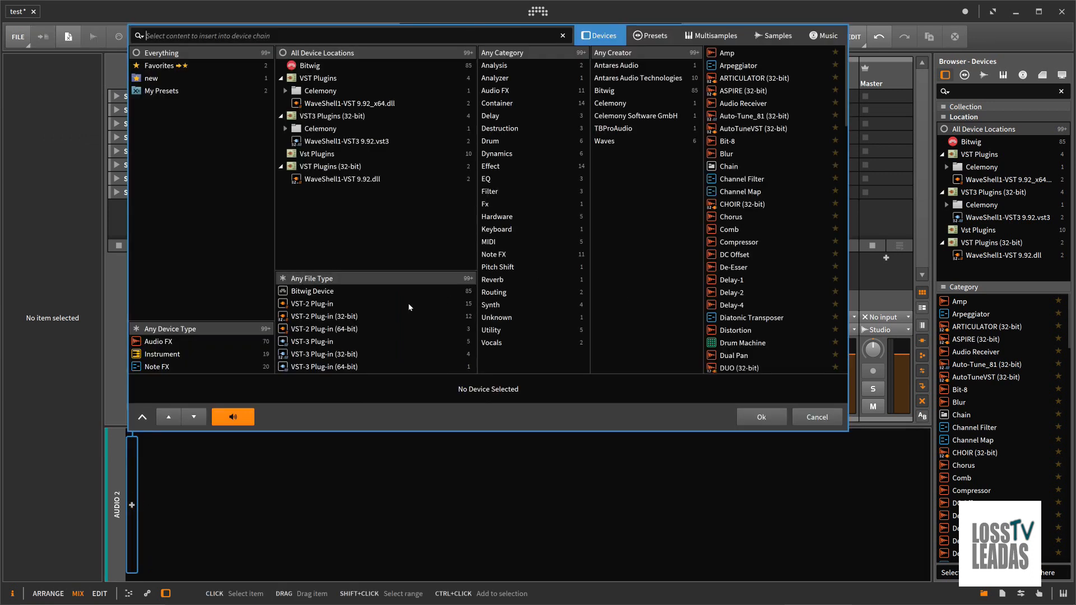
left_click(247, 341)
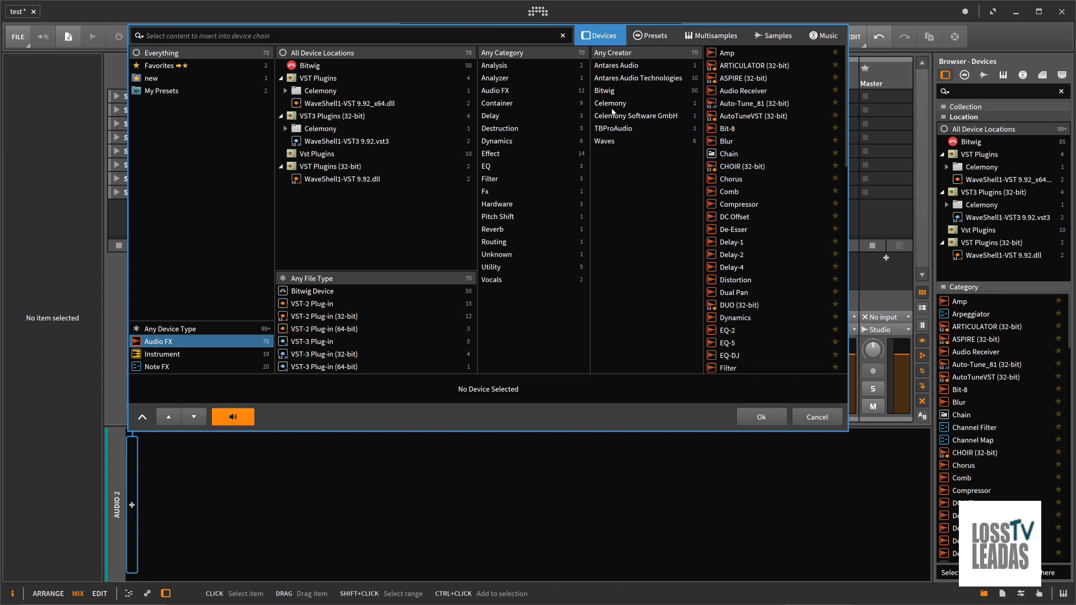
left_click(604, 141)
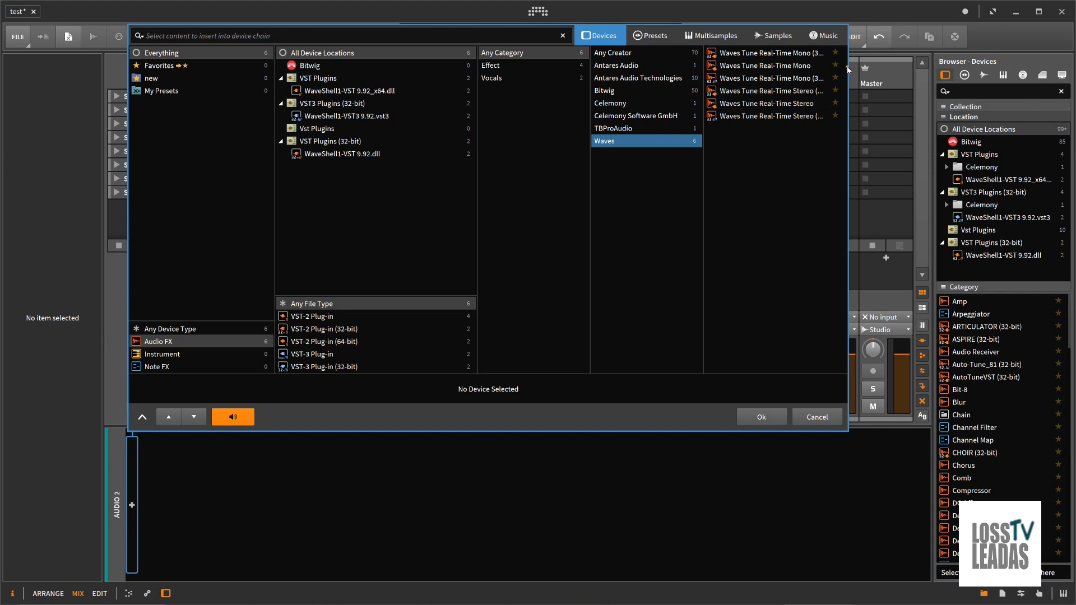
left_click_drag(847, 67, 879, 73)
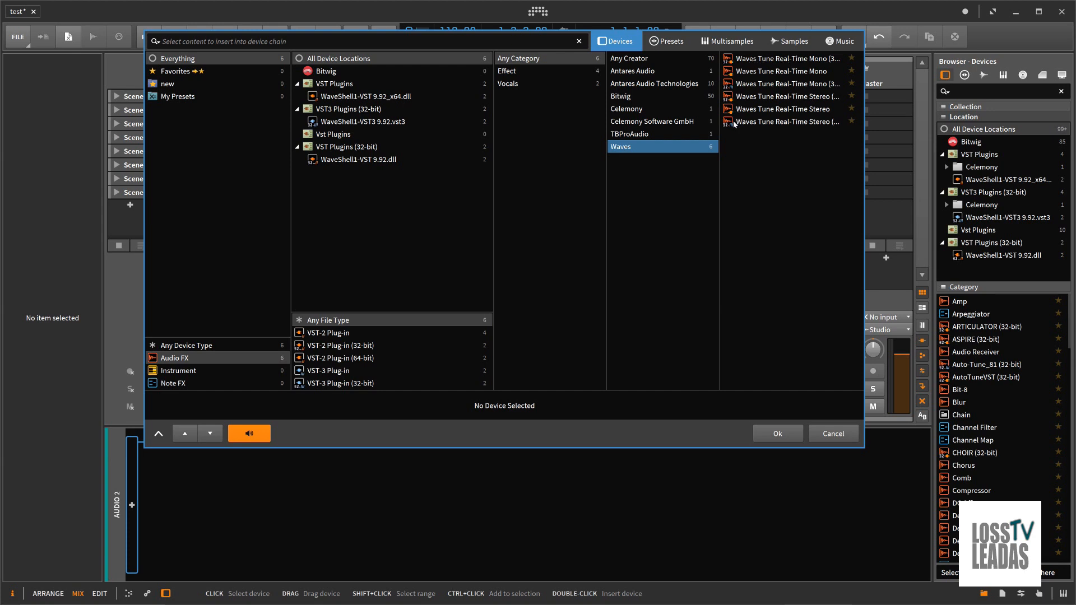
double_click(737, 73)
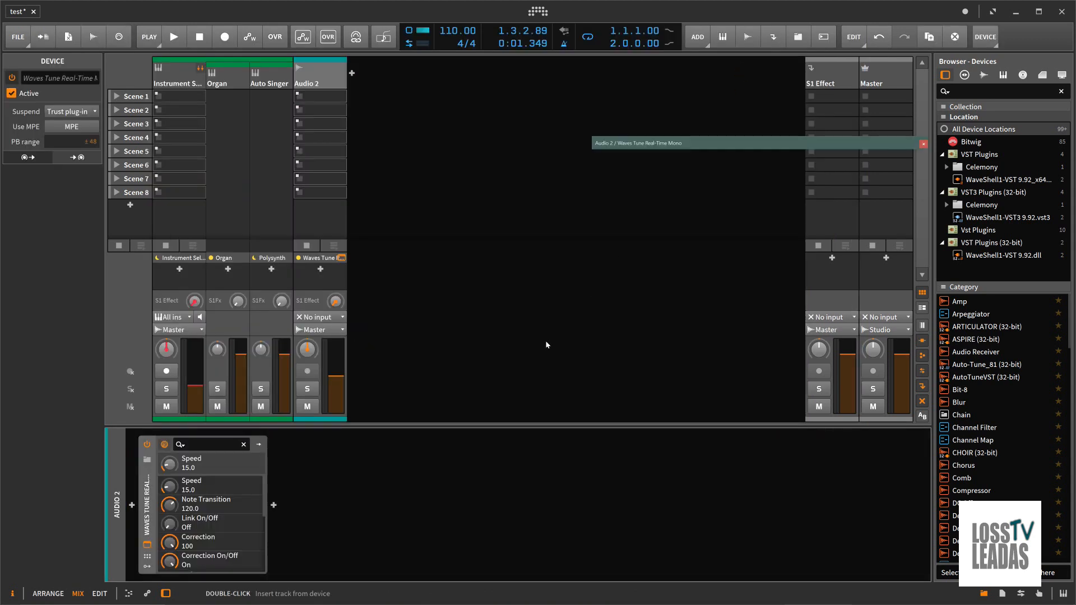
left_click_drag(743, 142, 570, 137)
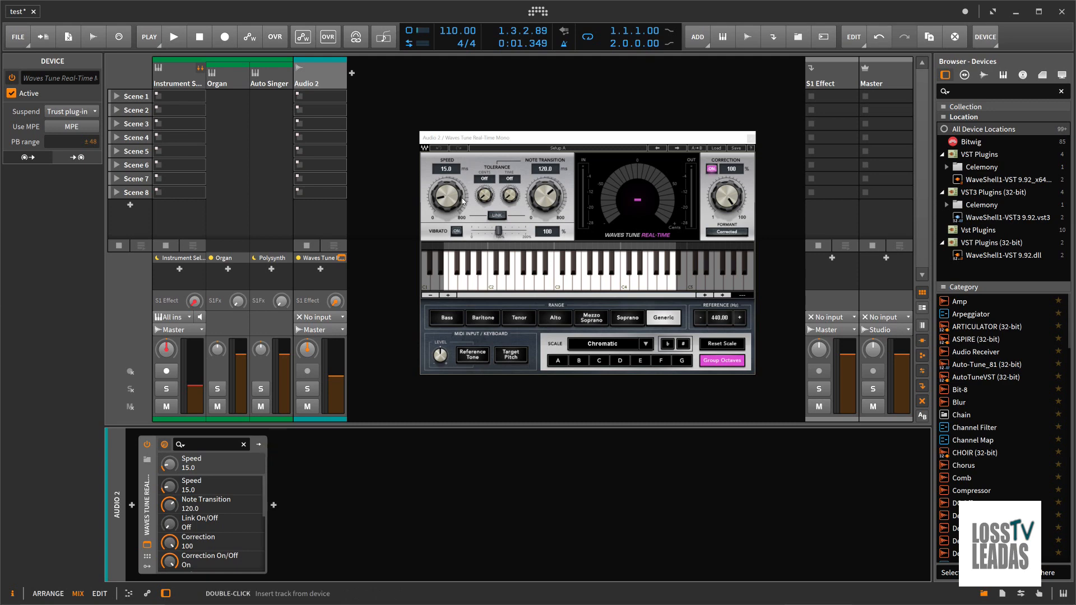
Set Waves Tune Real-Time's Speed to 18.5 ms, close its window and check the device's preset browser without choosing a replacement
left_click_drag(448, 201, 446, 200)
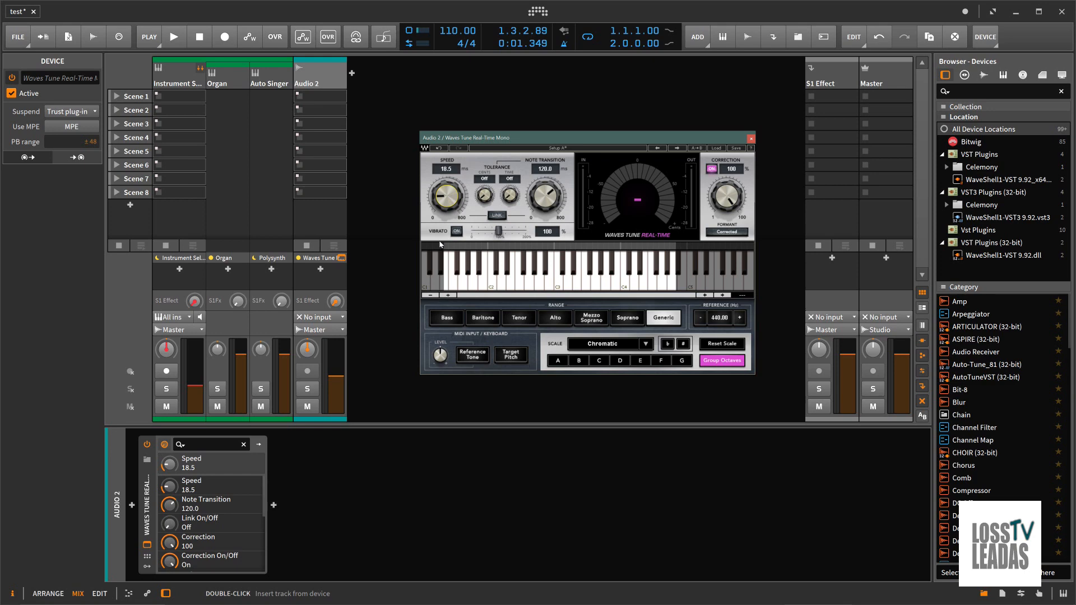
left_click(751, 138)
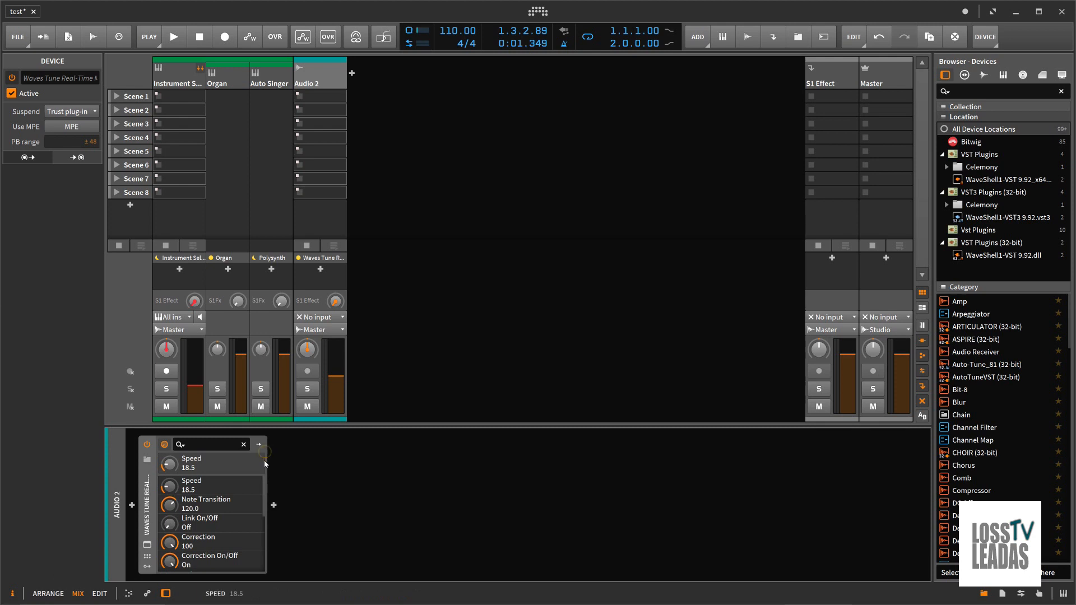
left_click(147, 460)
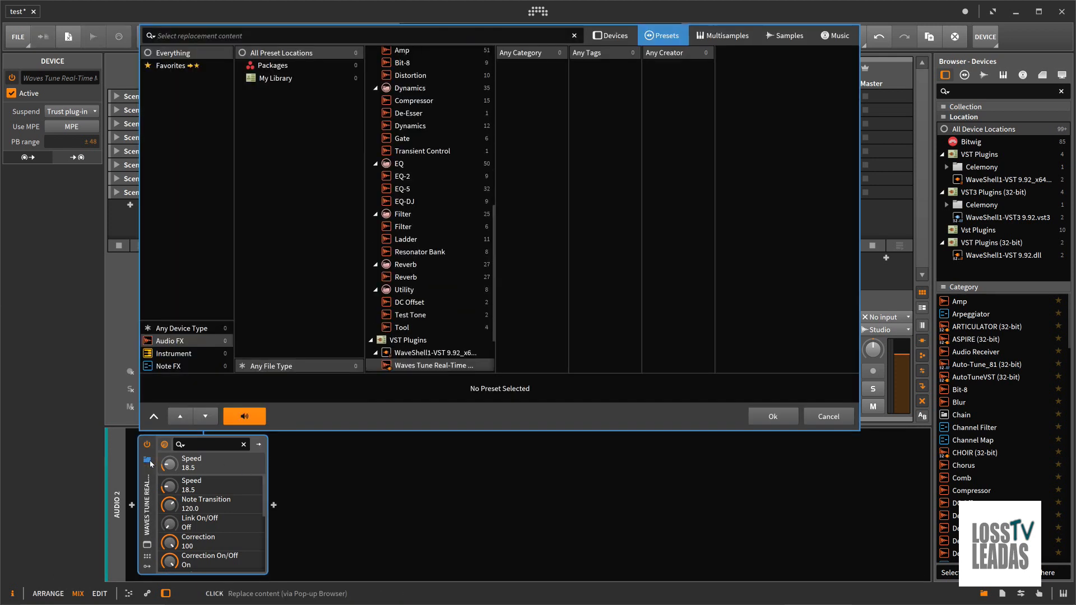
left_click(813, 422)
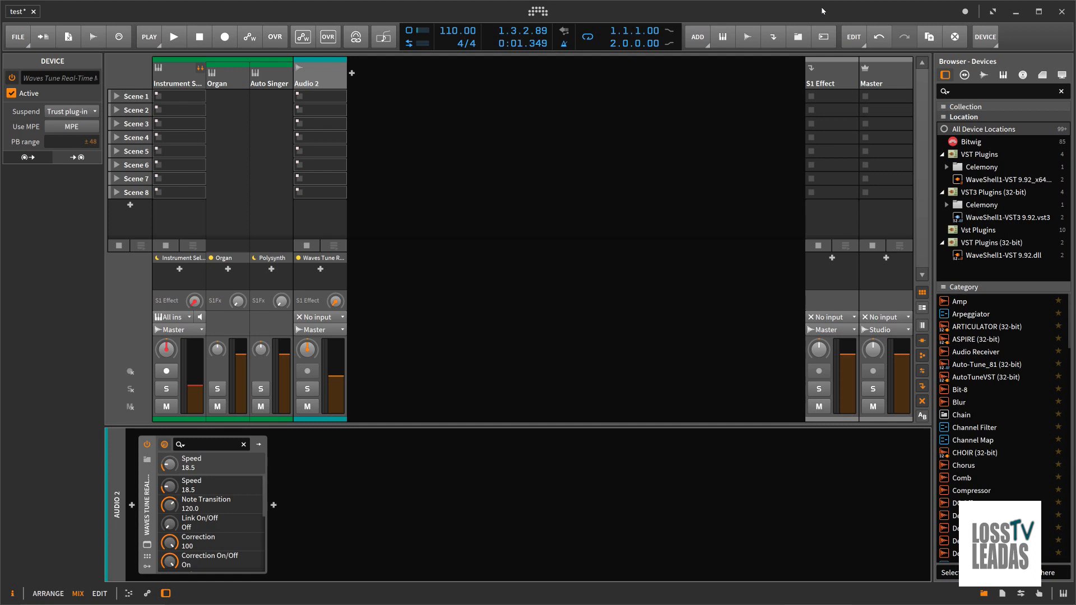
Increase the interface's GUI scaling repeatedly to enlarge the mixer, device panel and browser
right_click(699, 11)
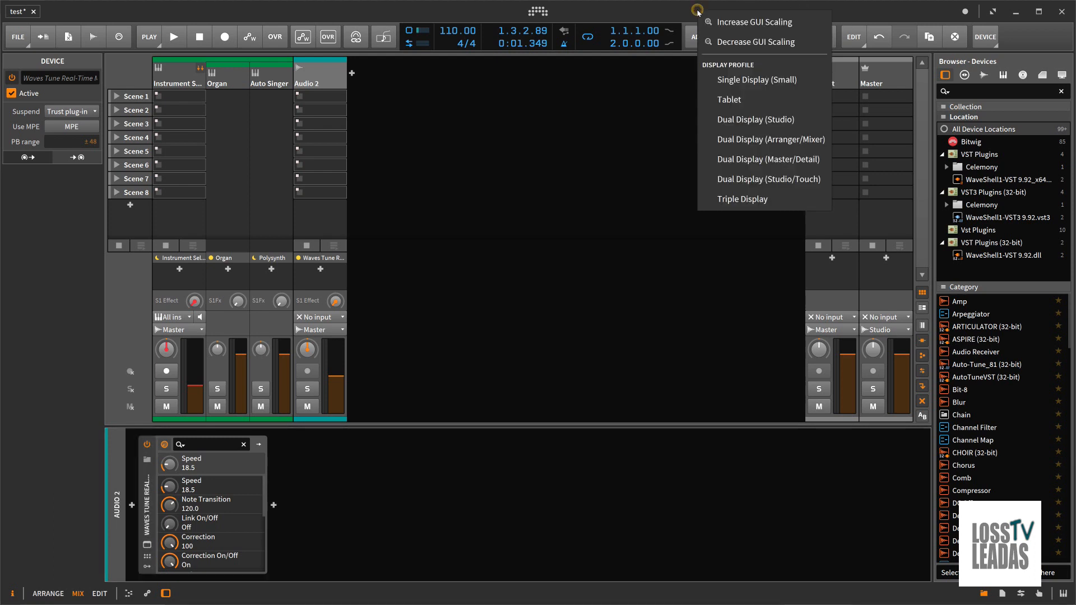
left_click(740, 27)
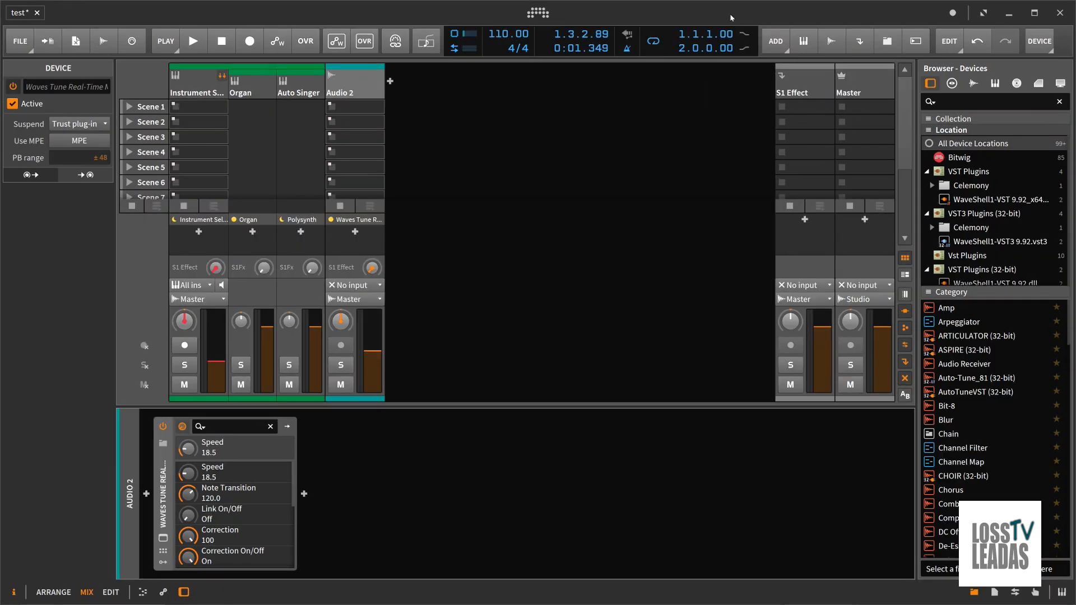
right_click(731, 17)
left_click(736, 25)
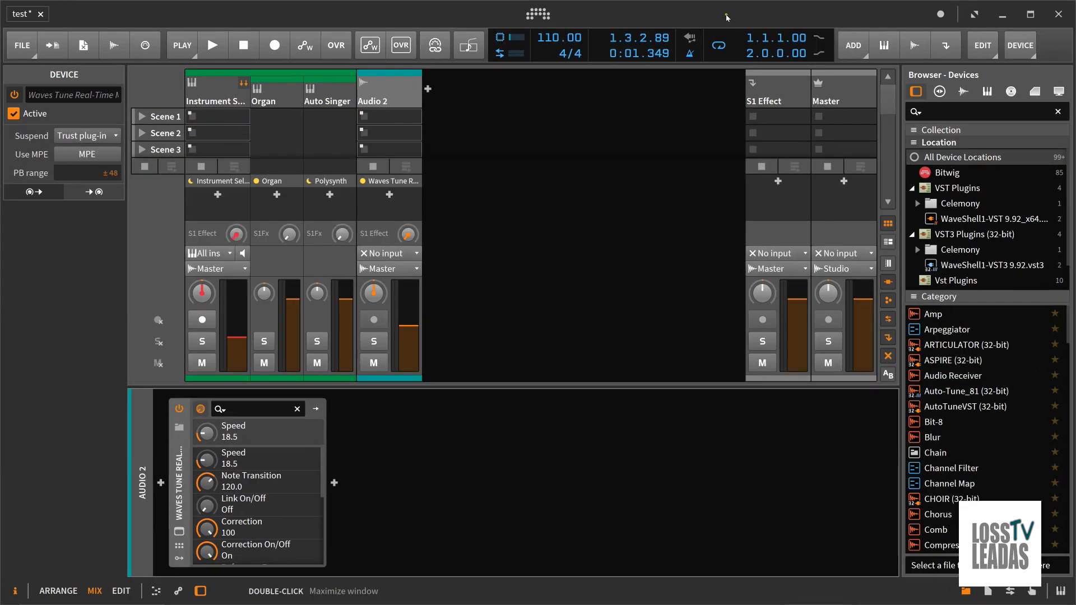
right_click(727, 18)
left_click(740, 27)
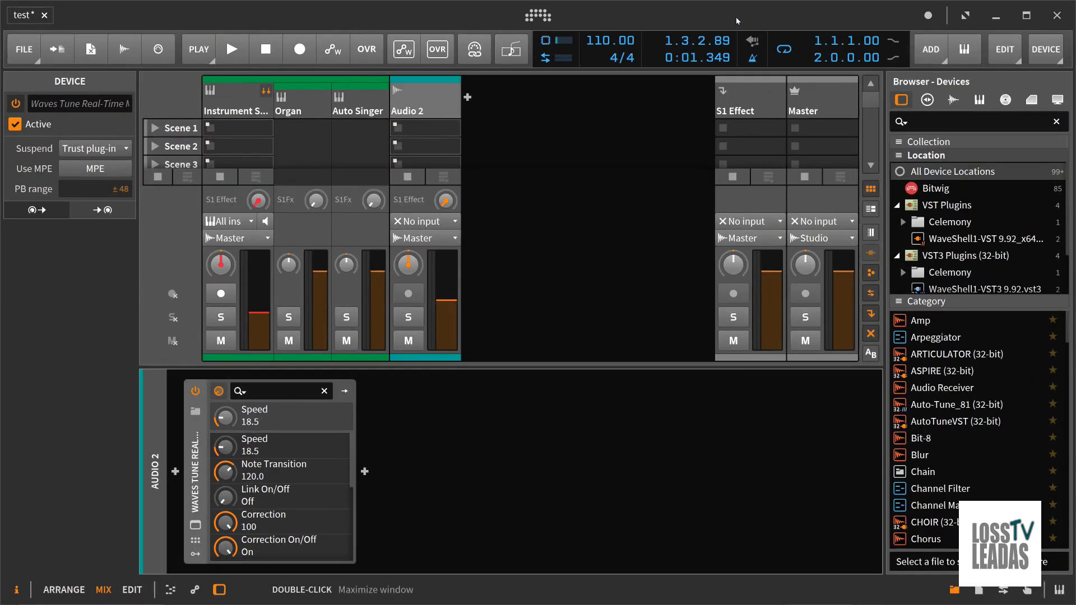
right_click(732, 17)
left_click(758, 26)
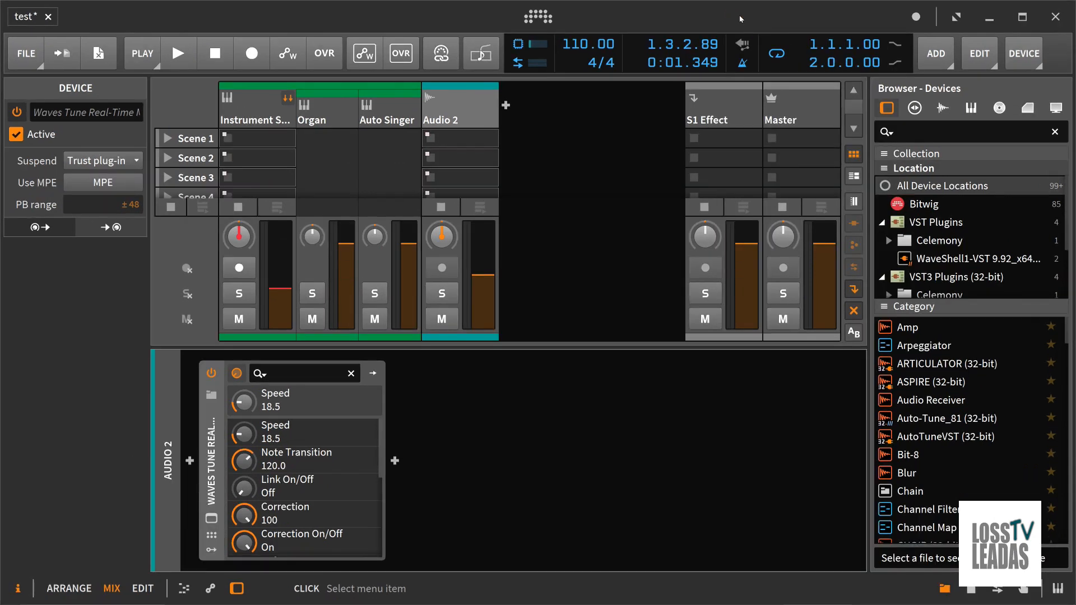
Decrease the interface's GUI scaling repeatedly until the mixer, device panel and browser are very small
right_click(739, 15)
left_click(754, 62)
right_click(746, 17)
left_click(774, 52)
right_click(749, 16)
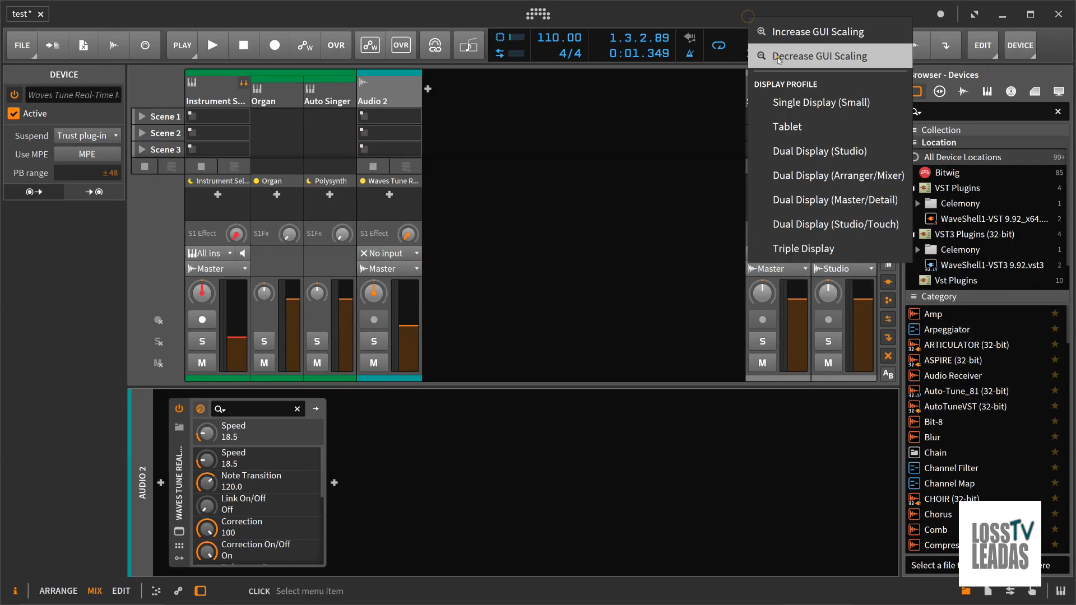
left_click(778, 58)
right_click(751, 16)
left_click(779, 56)
right_click(758, 17)
left_click(784, 49)
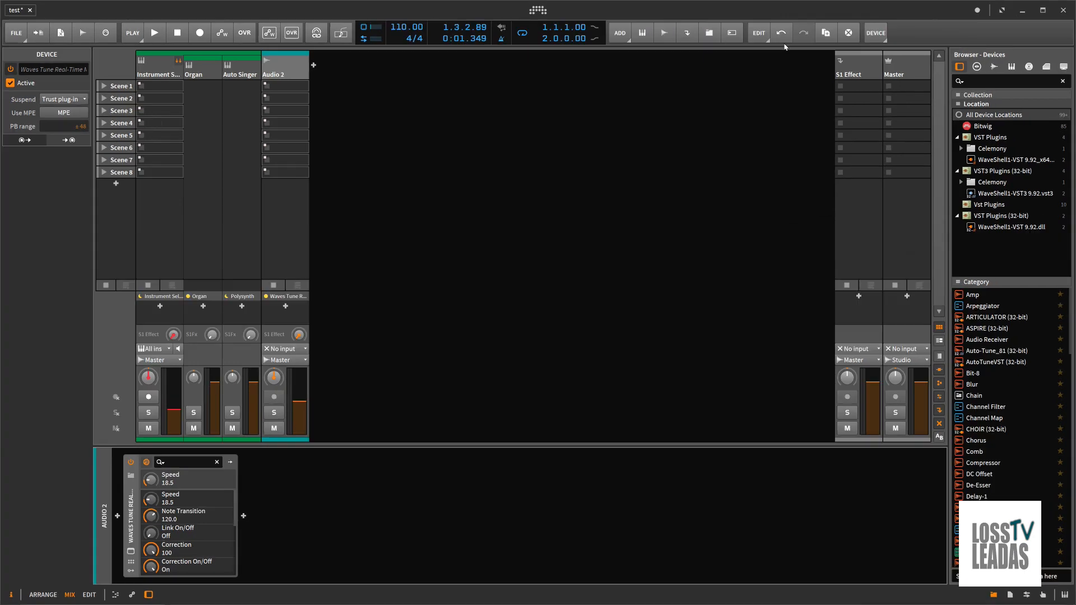
right_click(752, 14)
left_click(784, 40)
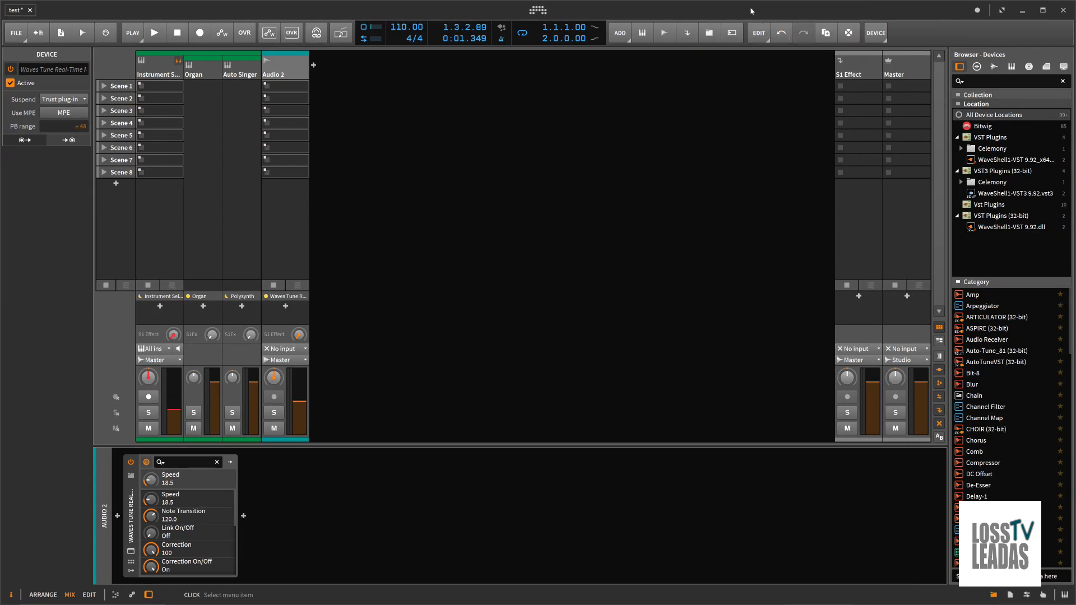
right_click(751, 12)
left_click(767, 34)
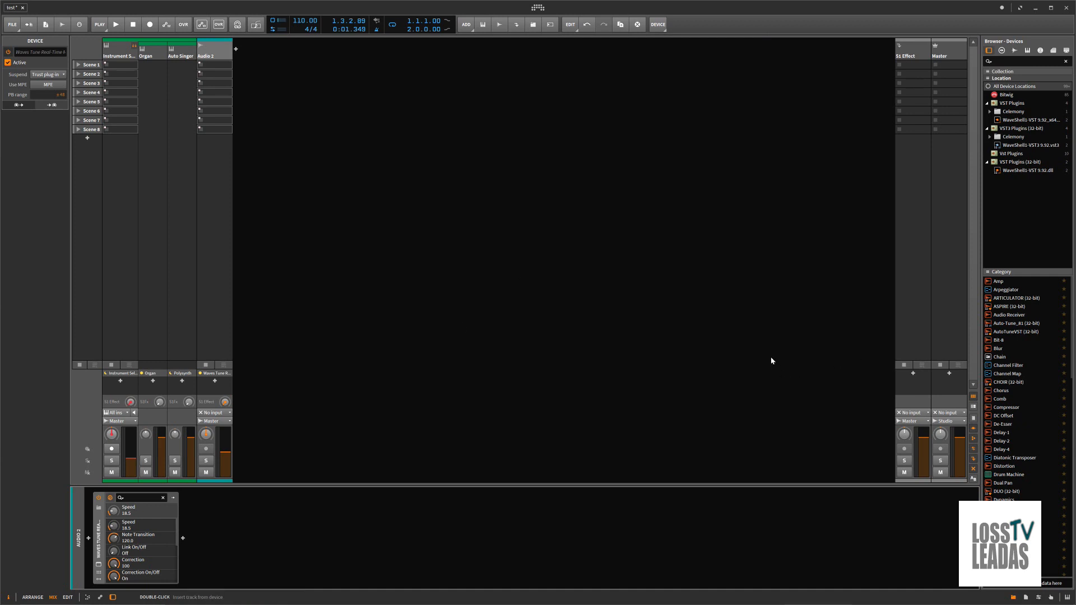
Minimize Bitwig Studio and open the Studio One song testing from the testing folder on the desktop
left_click(1035, 9)
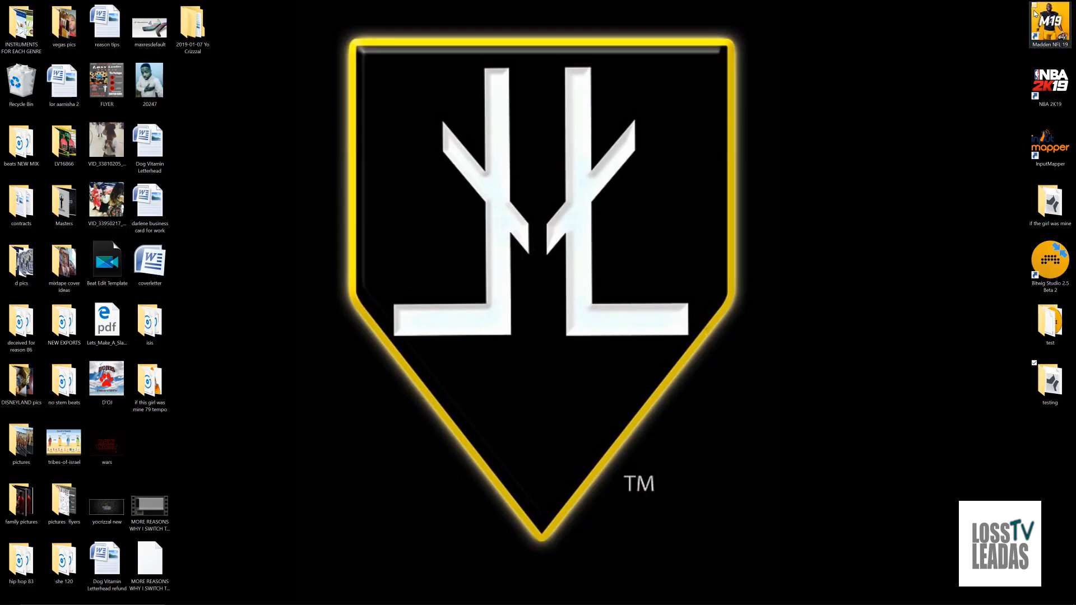
right_click(777, 347)
left_click(856, 426)
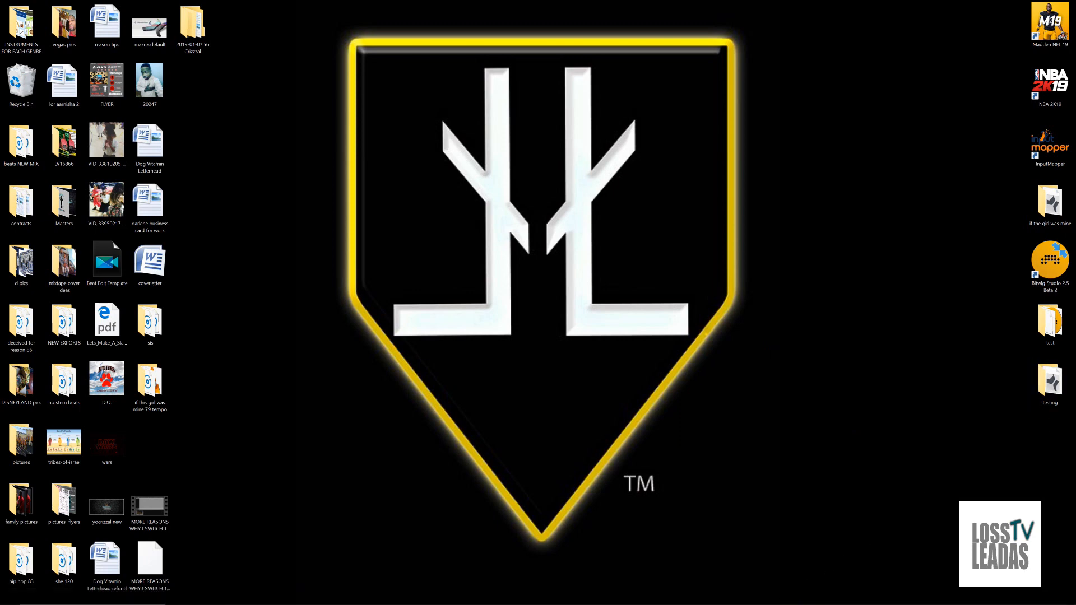
double_click(1048, 381)
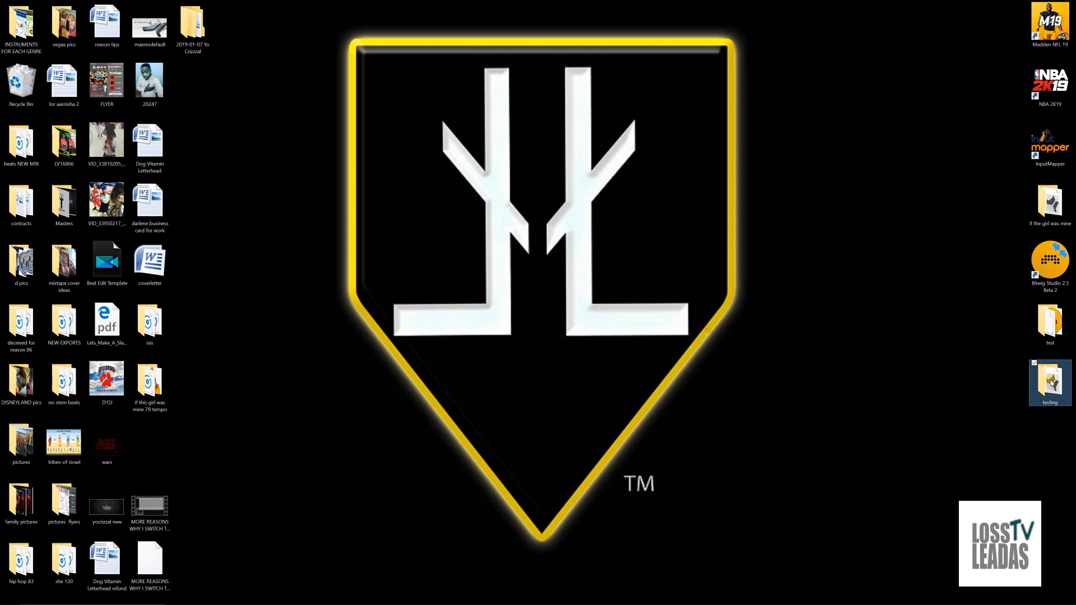
left_click(387, 364)
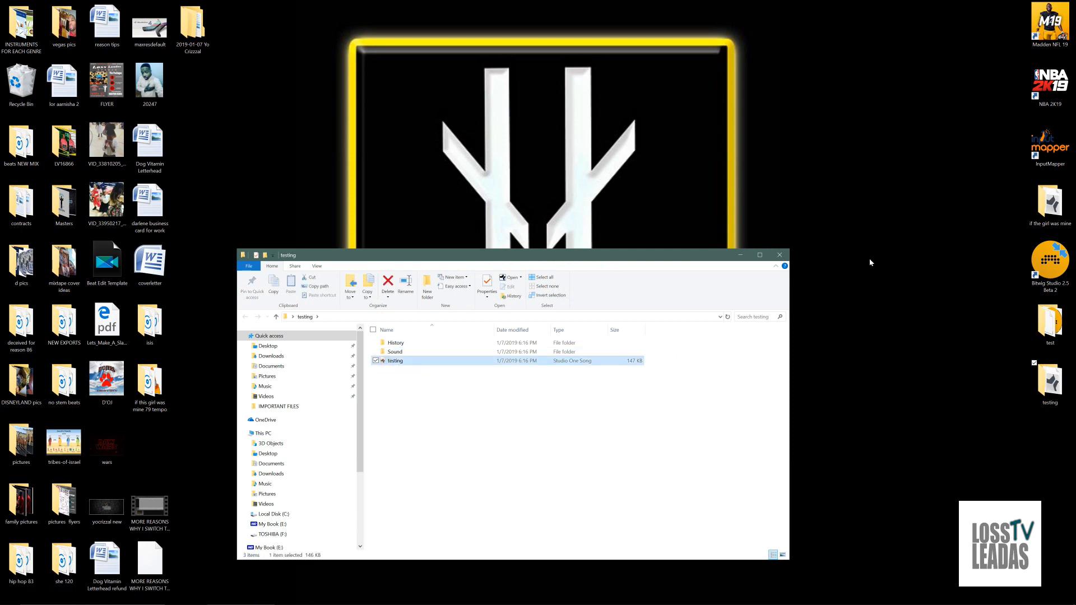
Check the available resolutions and scaling percentages in the Windows display settings and minimize the settings window
right_click(923, 256)
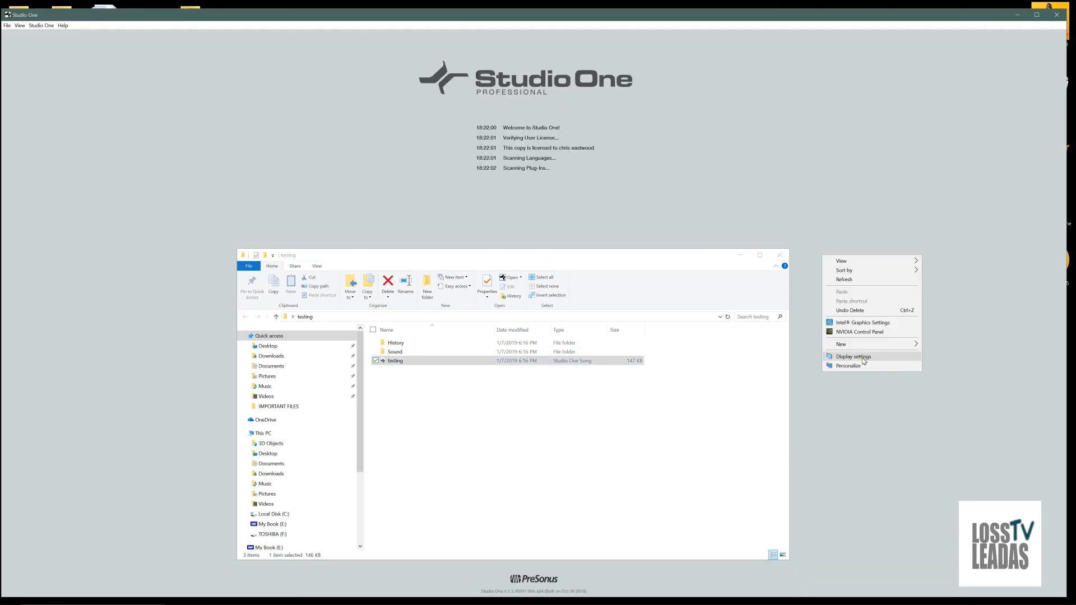
left_click(863, 358)
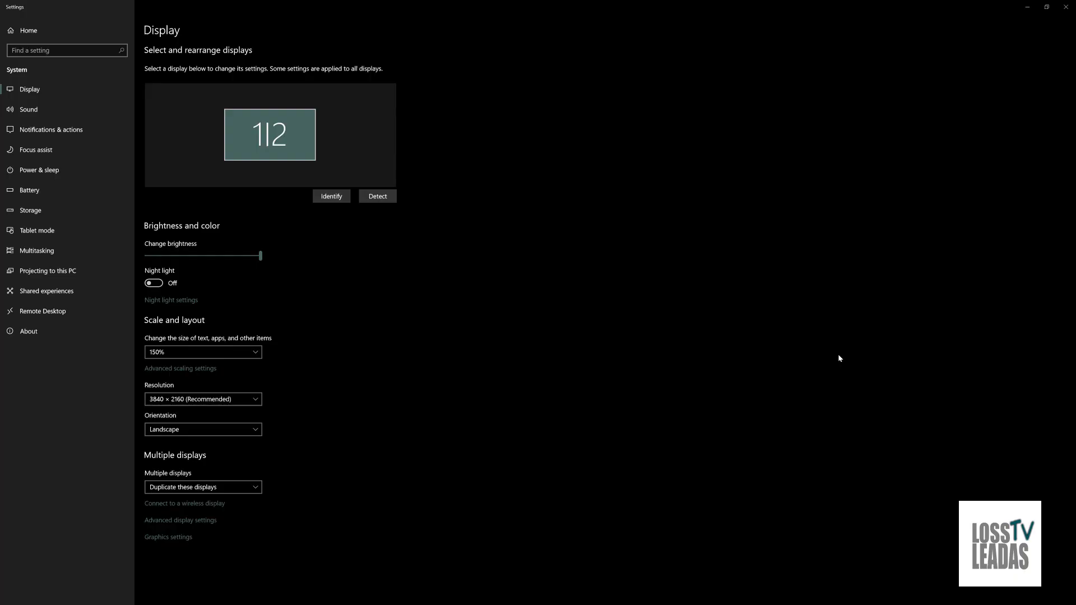
left_click(196, 401)
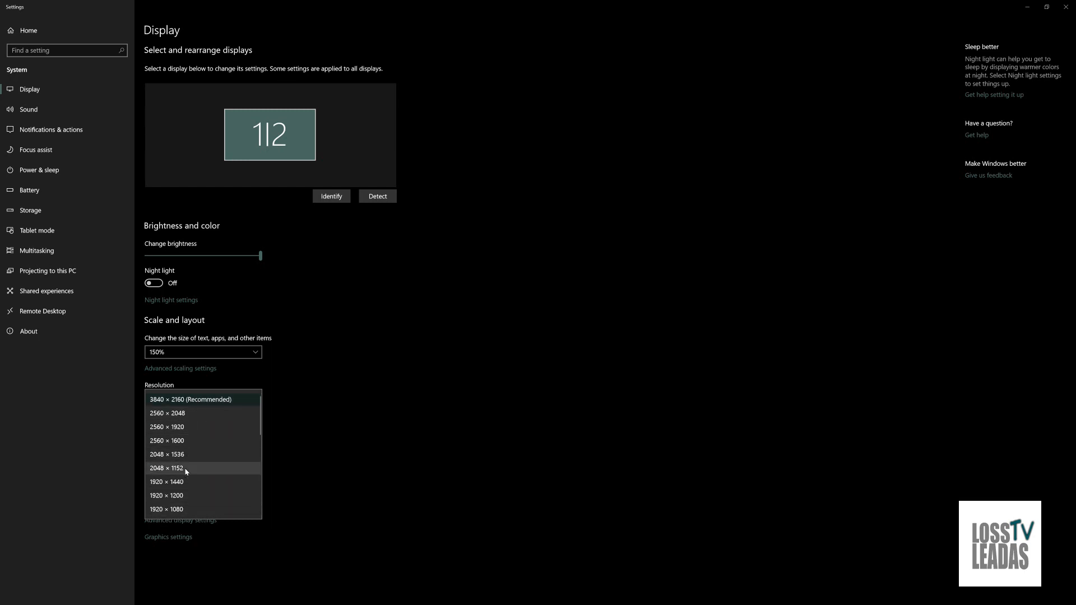
left_click(218, 377)
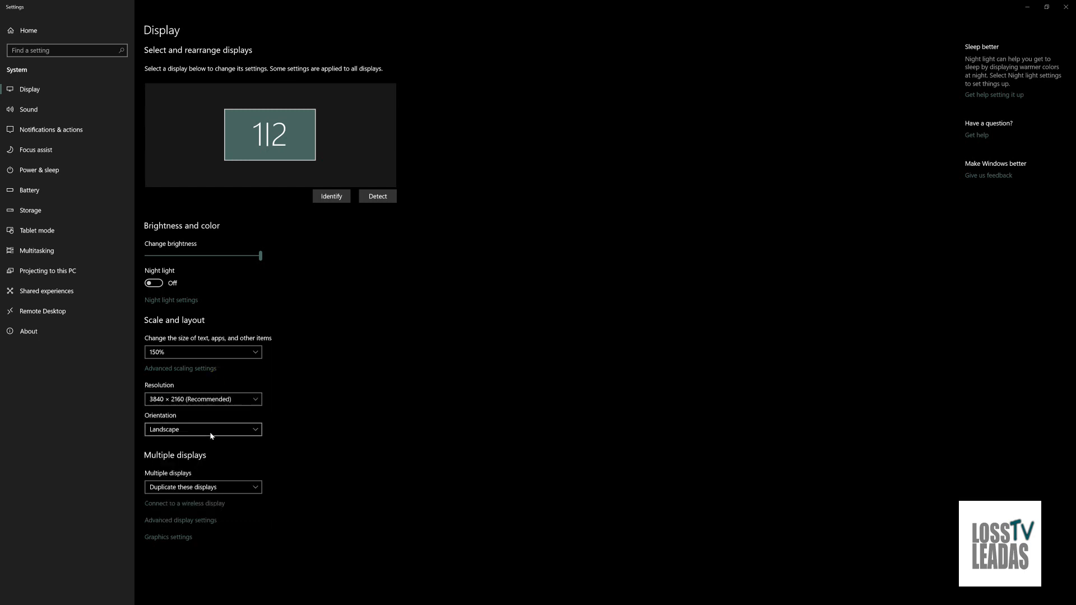
left_click(200, 352)
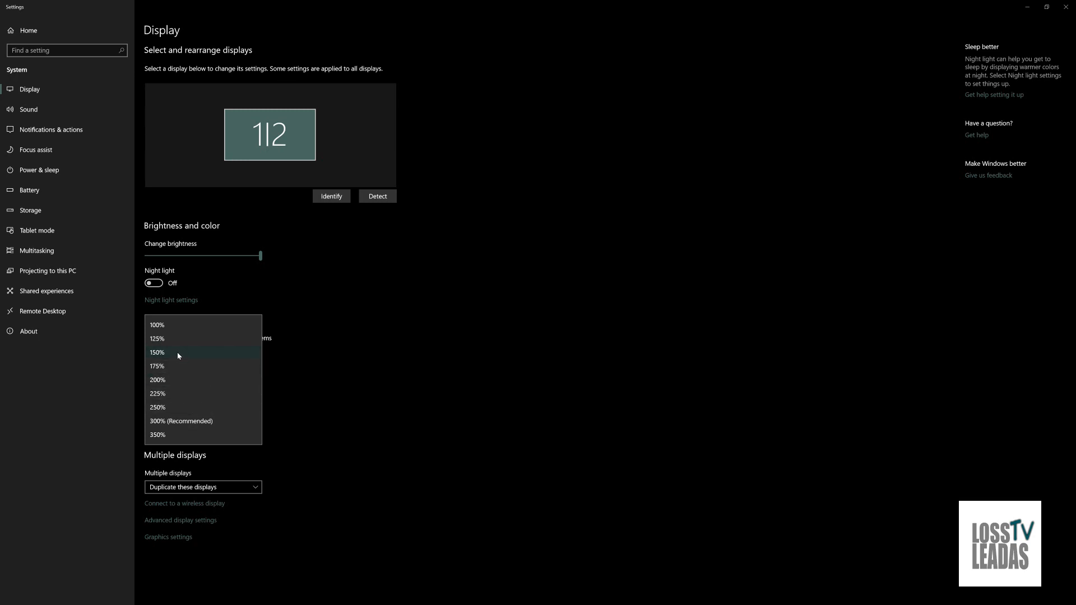
left_click(301, 359)
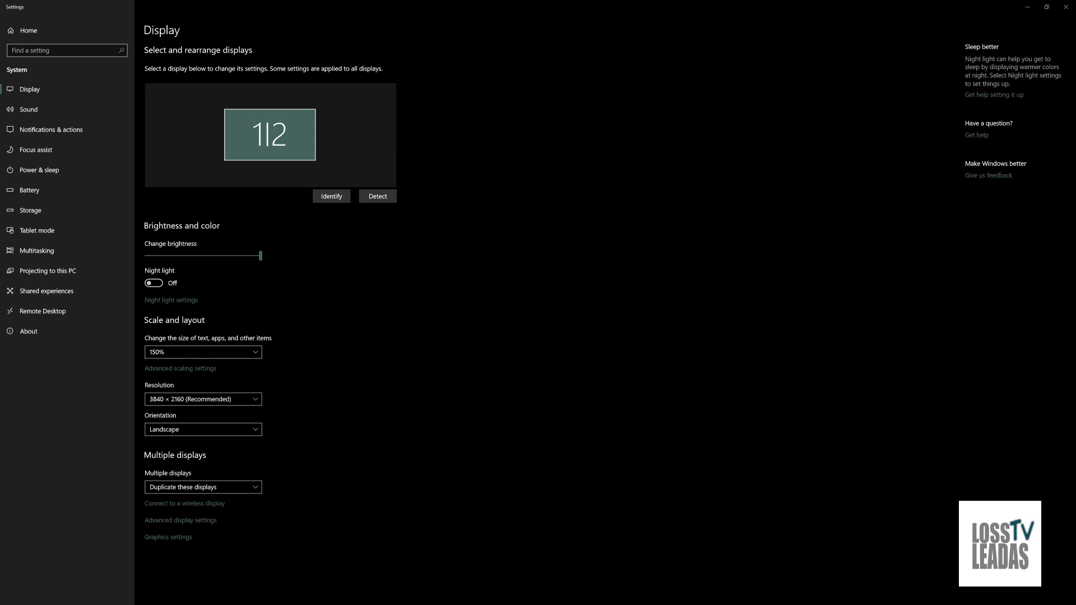
left_click(1028, 7)
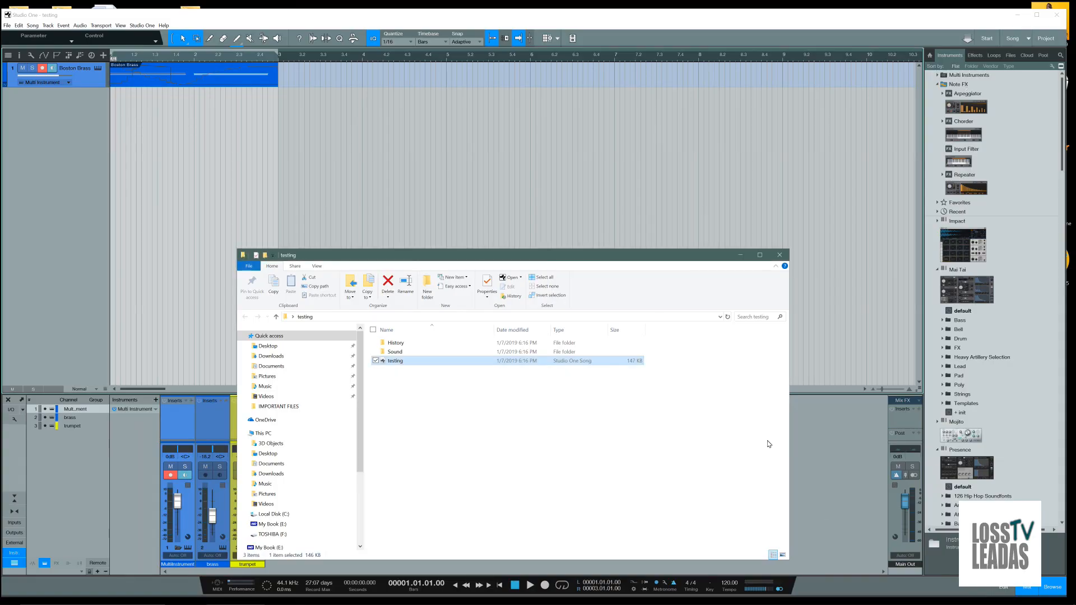
Close the testing folder, add Impact on a new Studio One track, and view the Multi Instrument and Impact 2 editors
left_click(783, 255)
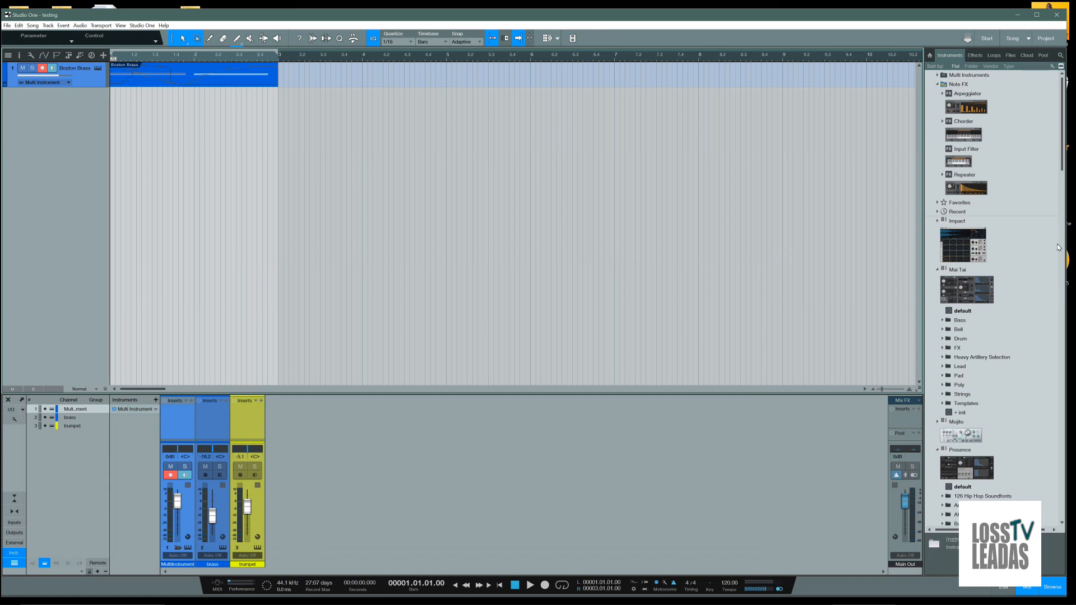
left_click_drag(985, 246, 59, 113)
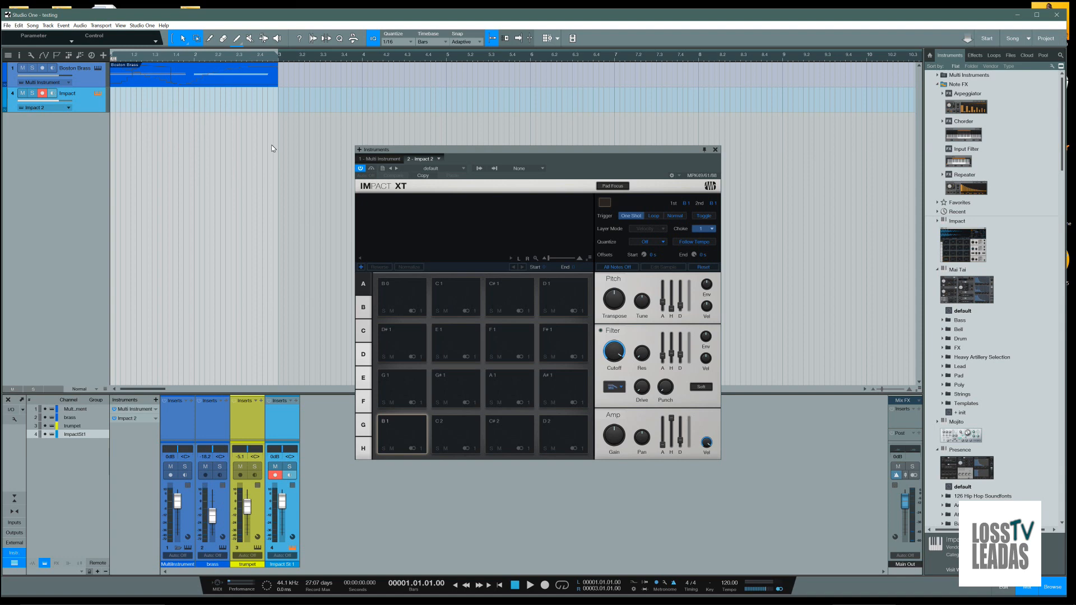
key("space")
left_click(387, 160)
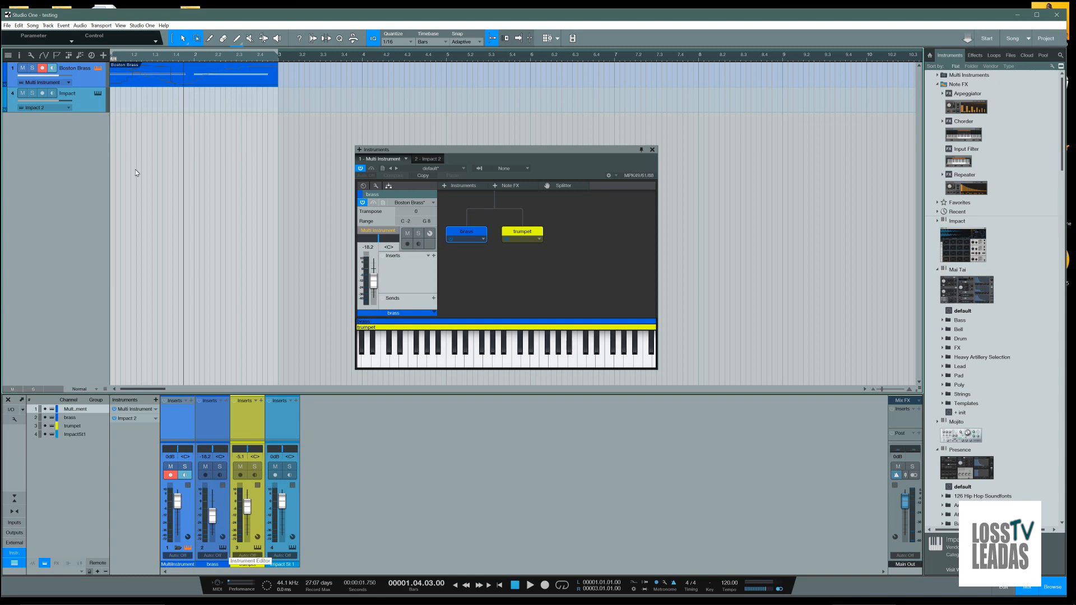
left_click(97, 93)
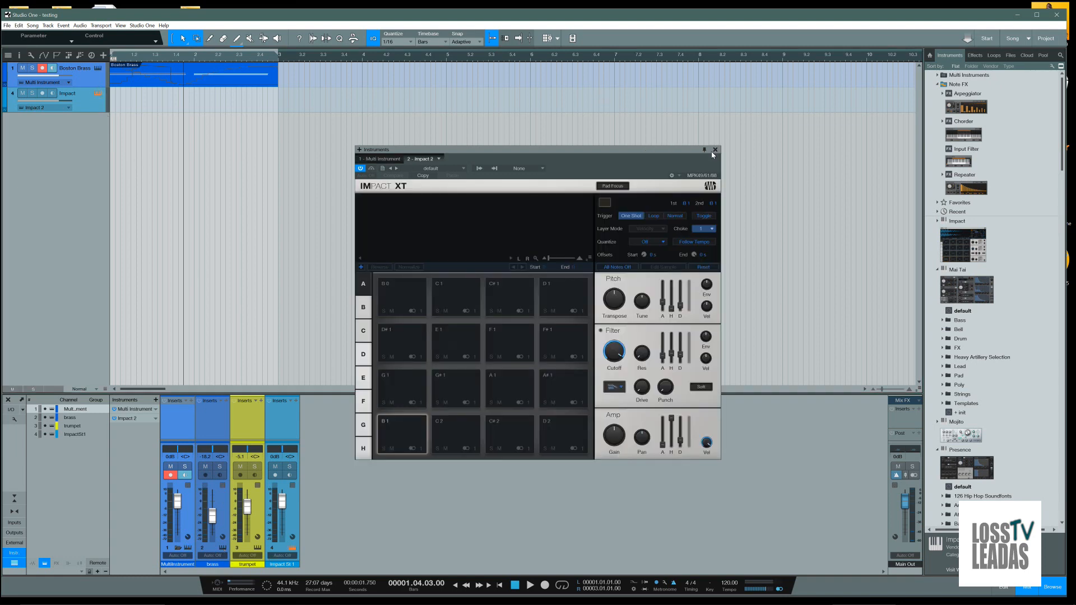
Reposition the Impact XT instrument window several times, leaving it centred over the arrangement and mixer
left_click_drag(673, 154, 875, 95)
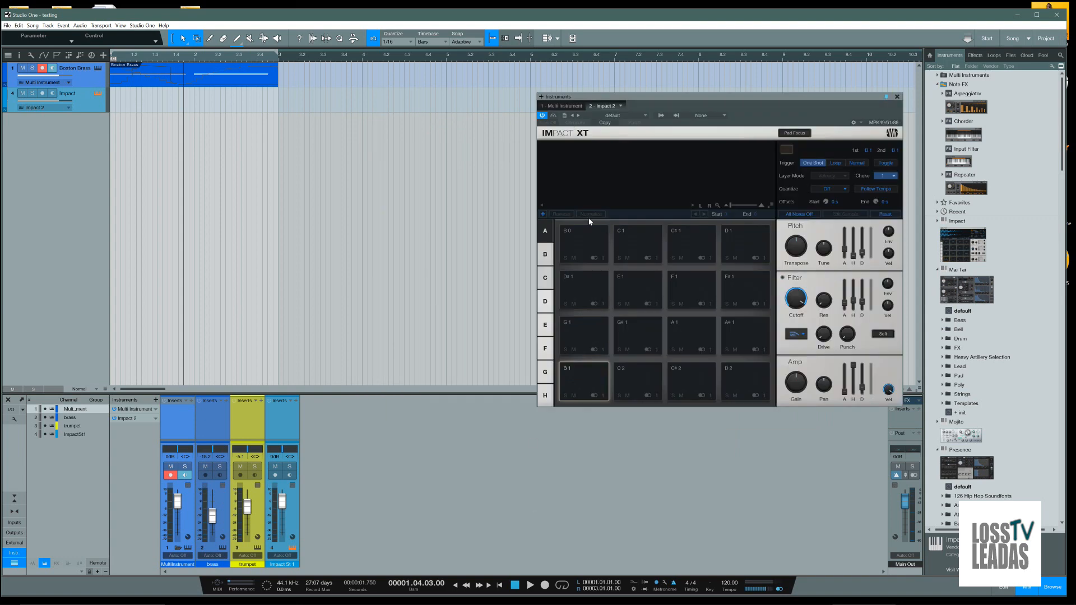
left_click_drag(646, 97, 512, 146)
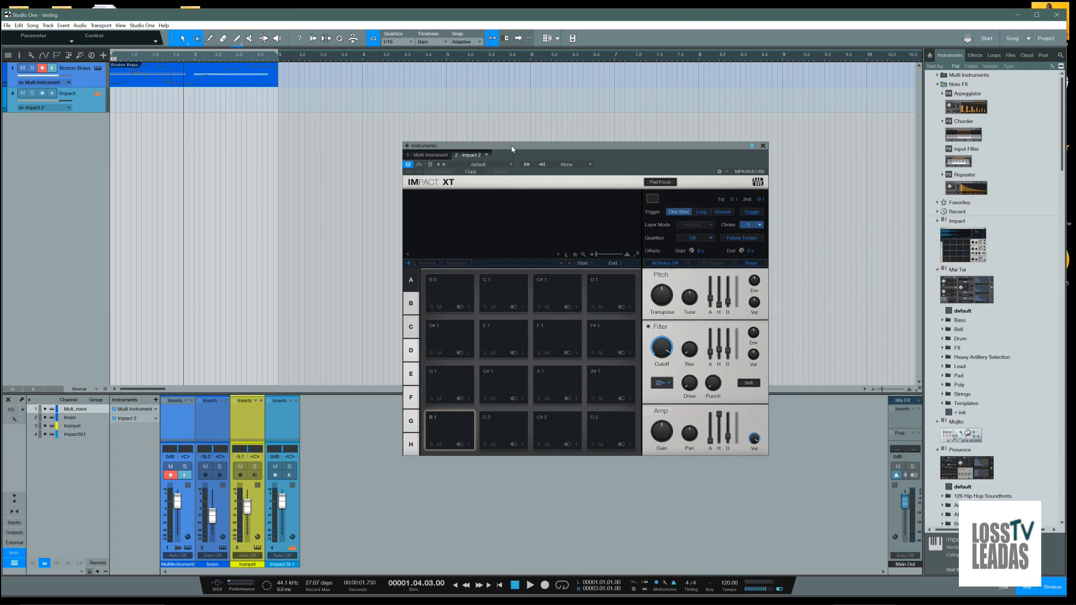
left_click_drag(511, 145, 485, 71)
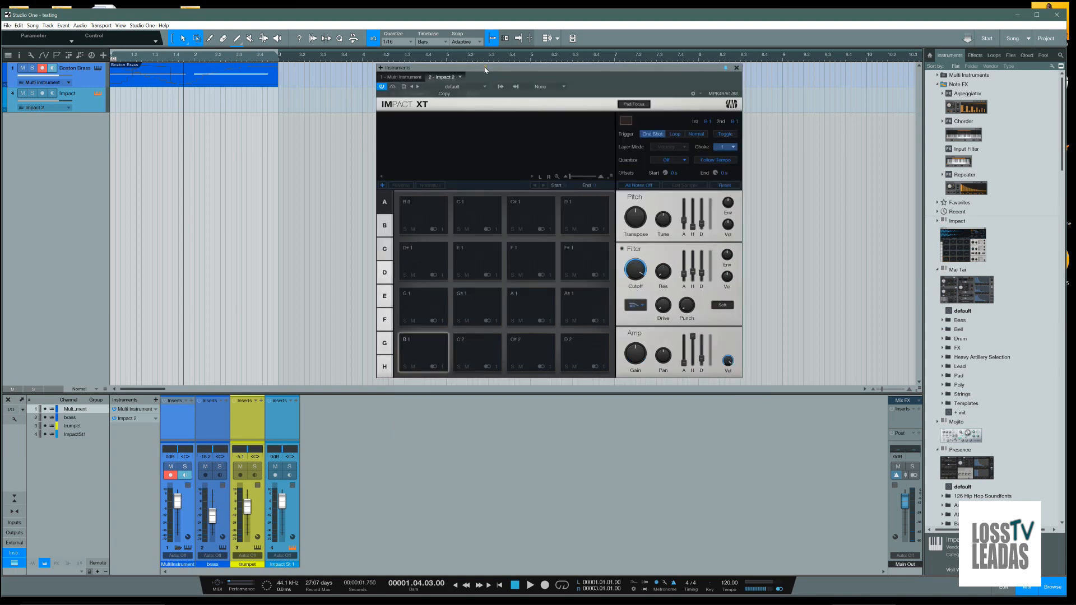
mouse_move(484, 70)
left_mouse_down()
mouse_move(1, 90)
mouse_move(704, 94)
mouse_move(488, 69)
left_mouse_up()
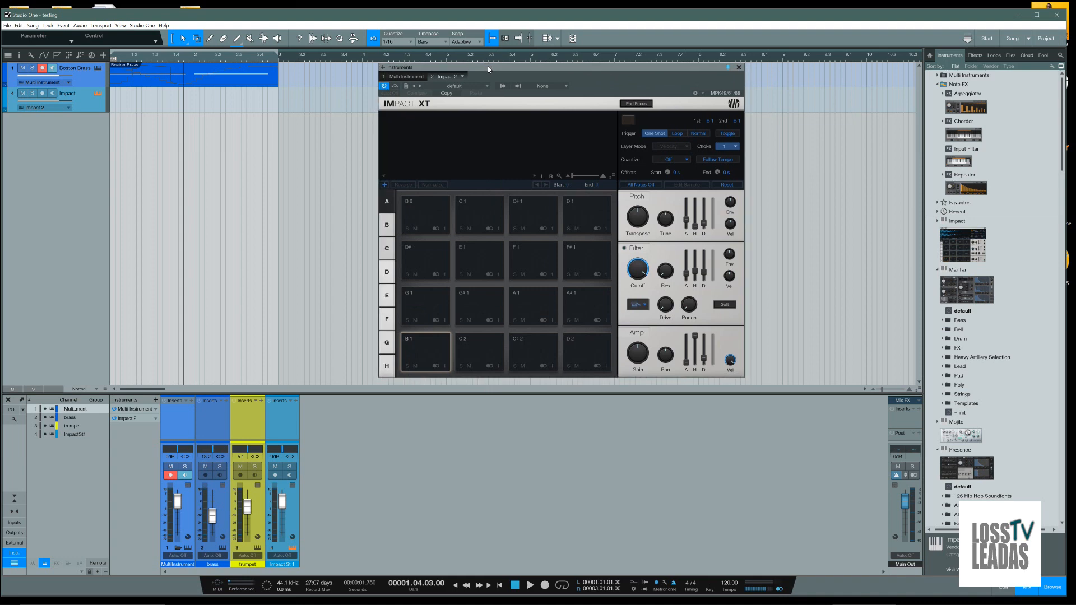
left_click_drag(537, 71, 528, 184)
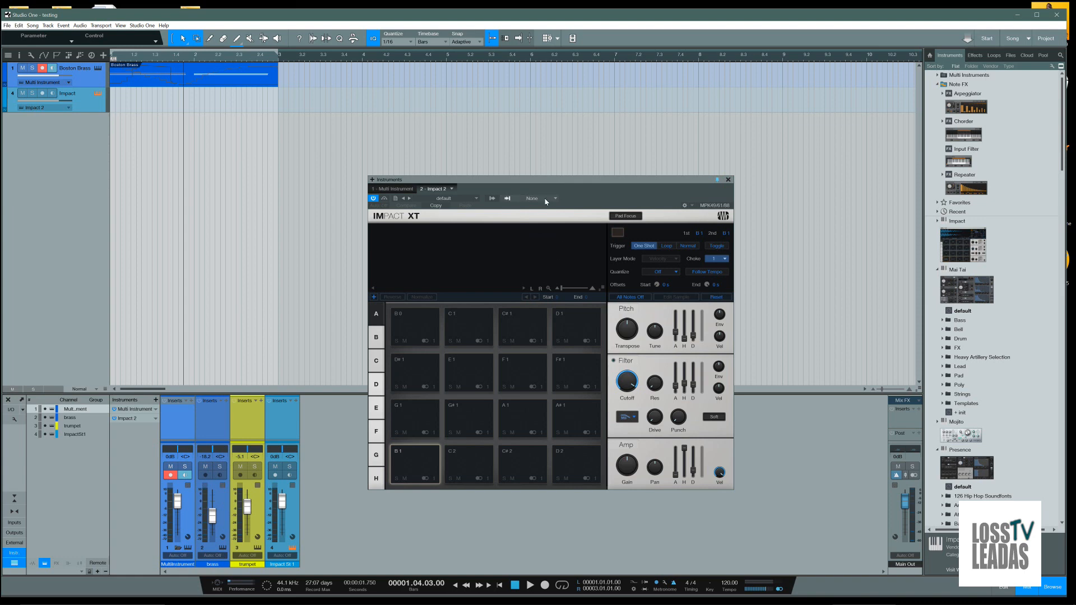
mouse_move(541, 180)
left_mouse_down()
mouse_move(537, 80)
mouse_move(559, 172)
left_mouse_up()
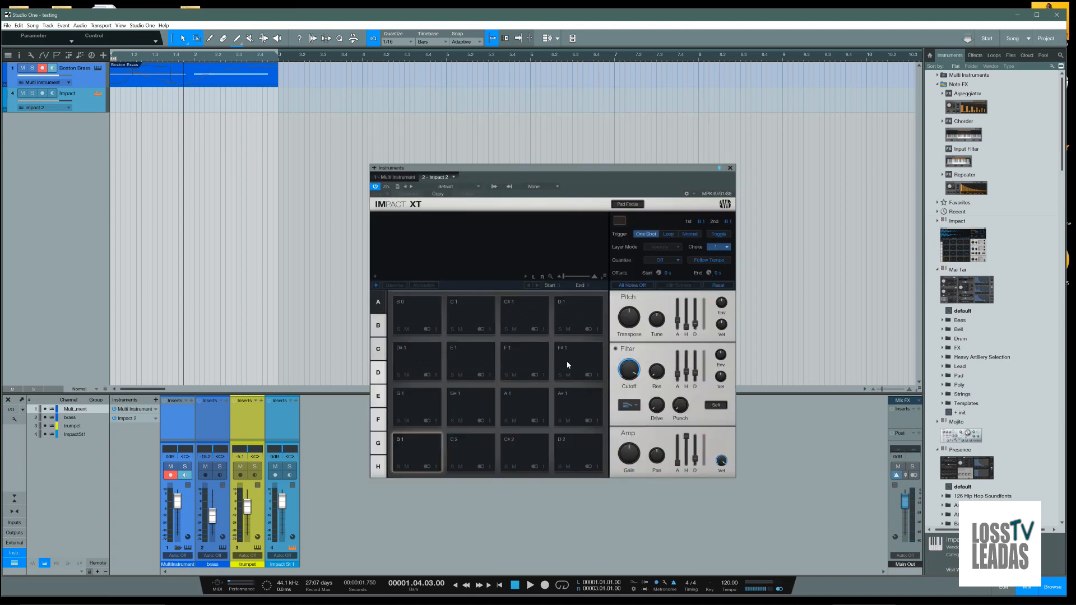
Minimize Studio One and open the Windows display settings to examine the scaling percentages for text and apps
left_click(1018, 14)
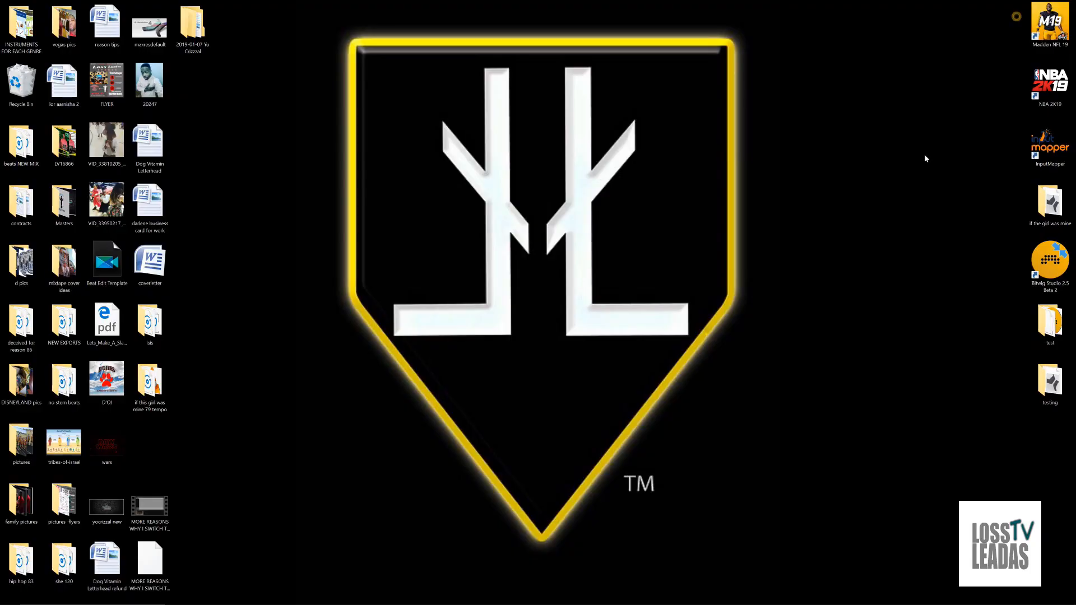
right_click(879, 268)
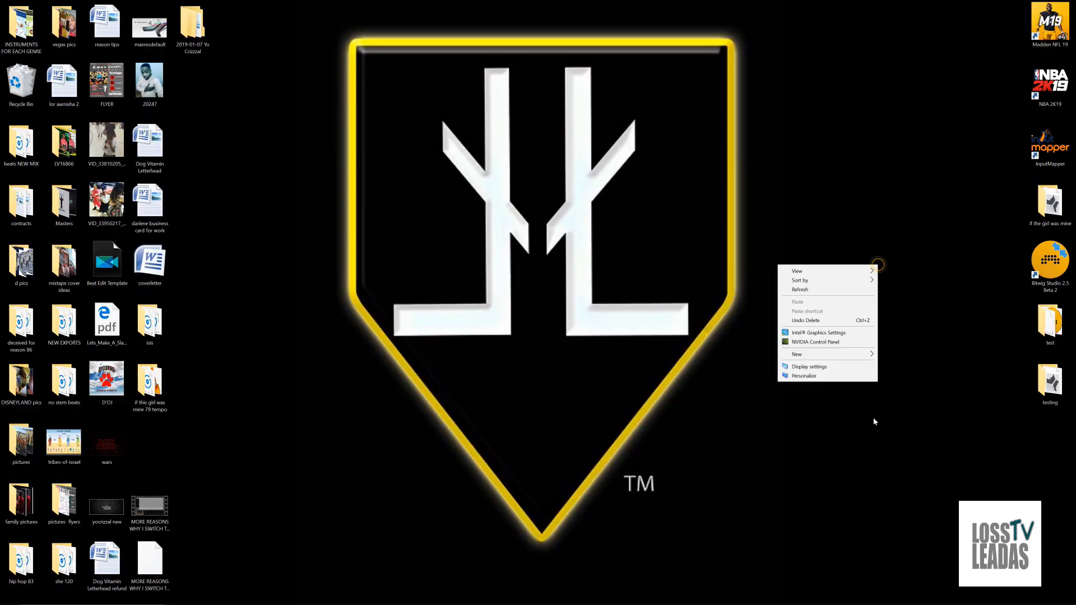
left_click(828, 364)
left_click(176, 352)
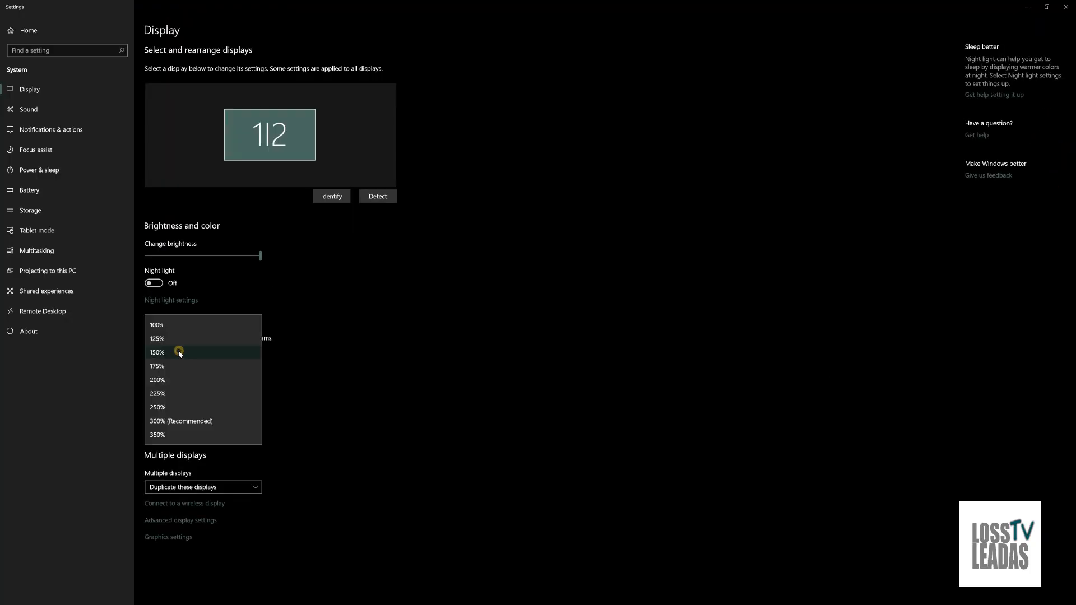